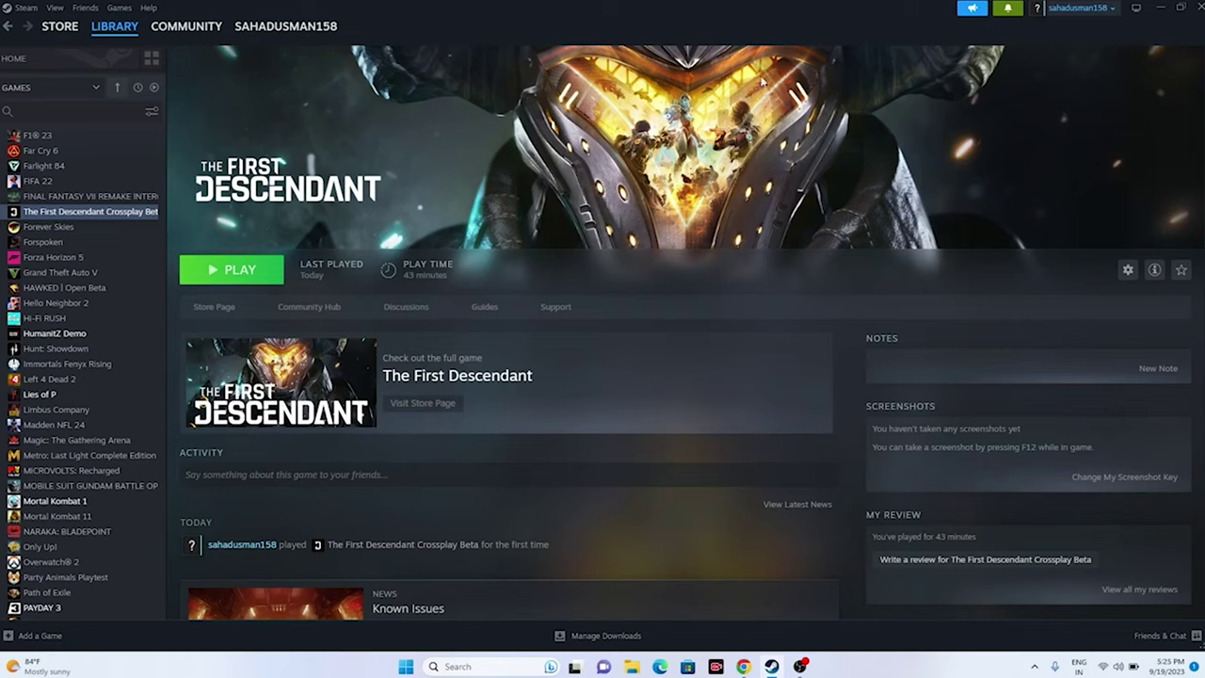
- Switch to Windows Settings and check the automatic time and time zone options under Date & time
{"action": "left_click", "coordinate": [1161, 8]}
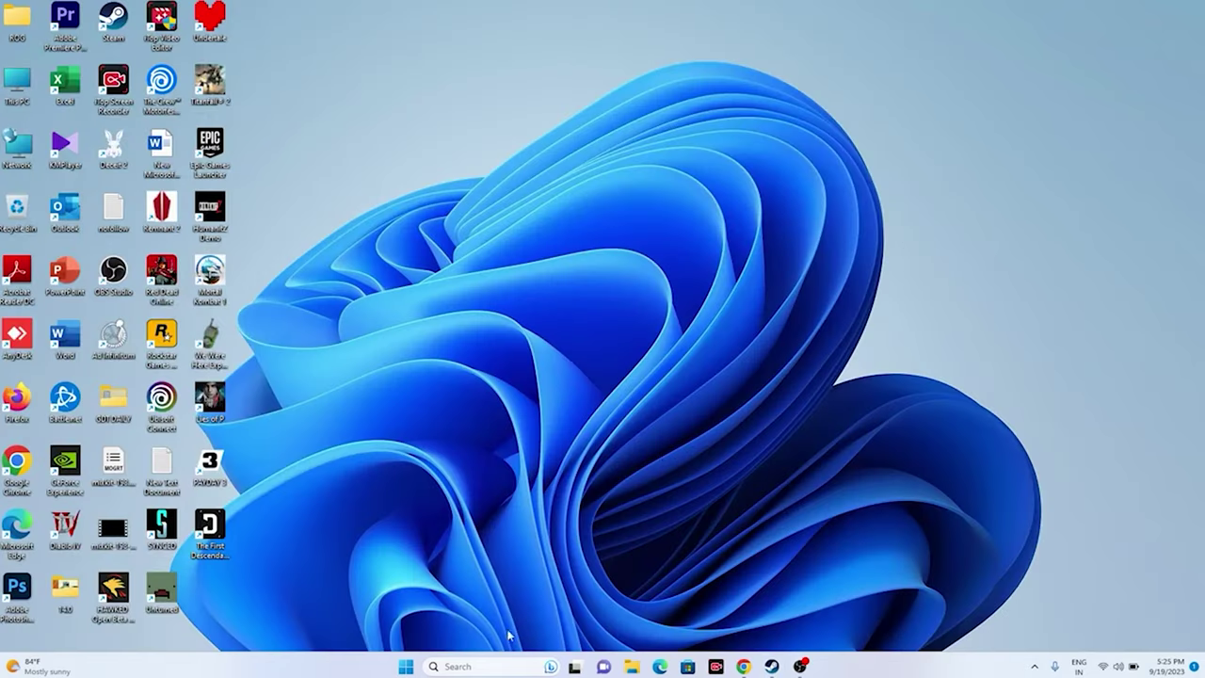
{"action": "left_click", "coordinate": [489, 668]}
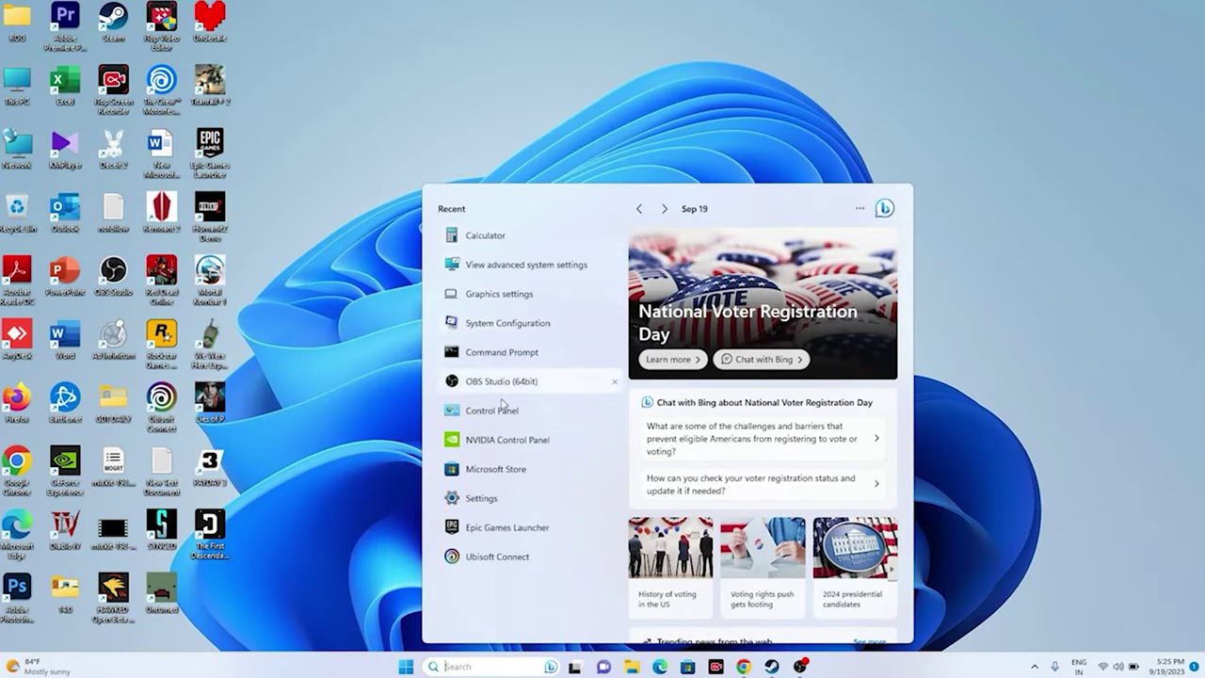
{"action": "left_click", "coordinate": [496, 497]}
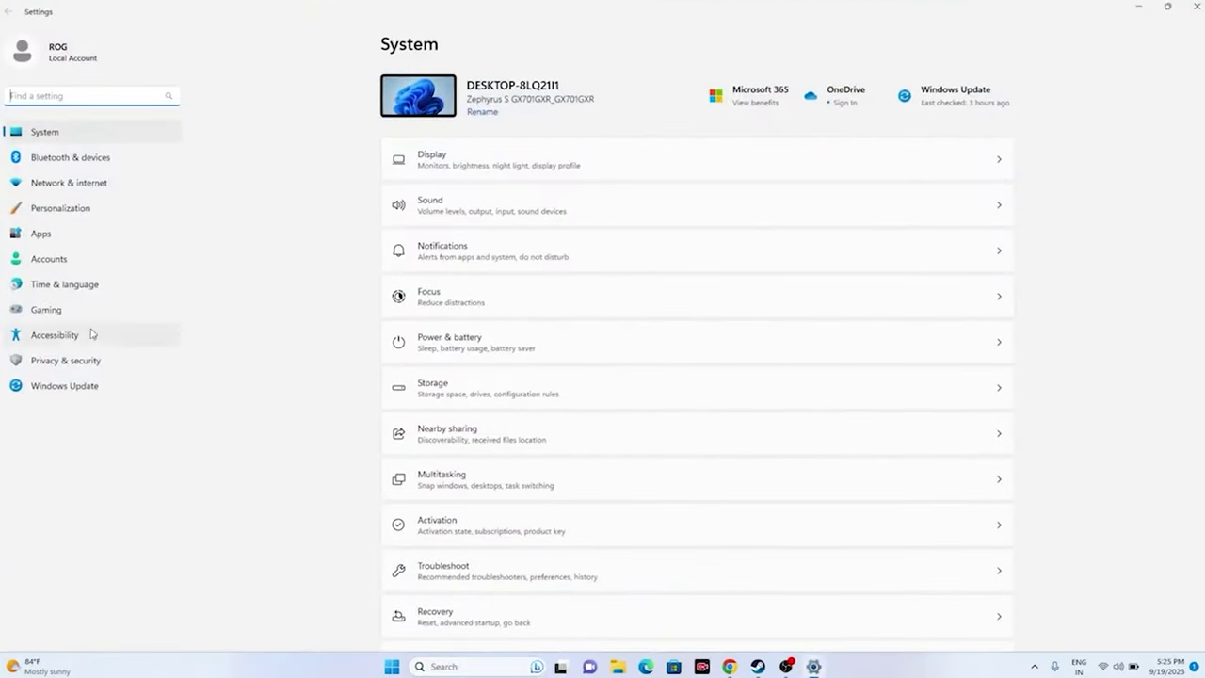
{"action": "left_click", "coordinate": [68, 284]}
{"action": "left_click", "coordinate": [481, 148]}
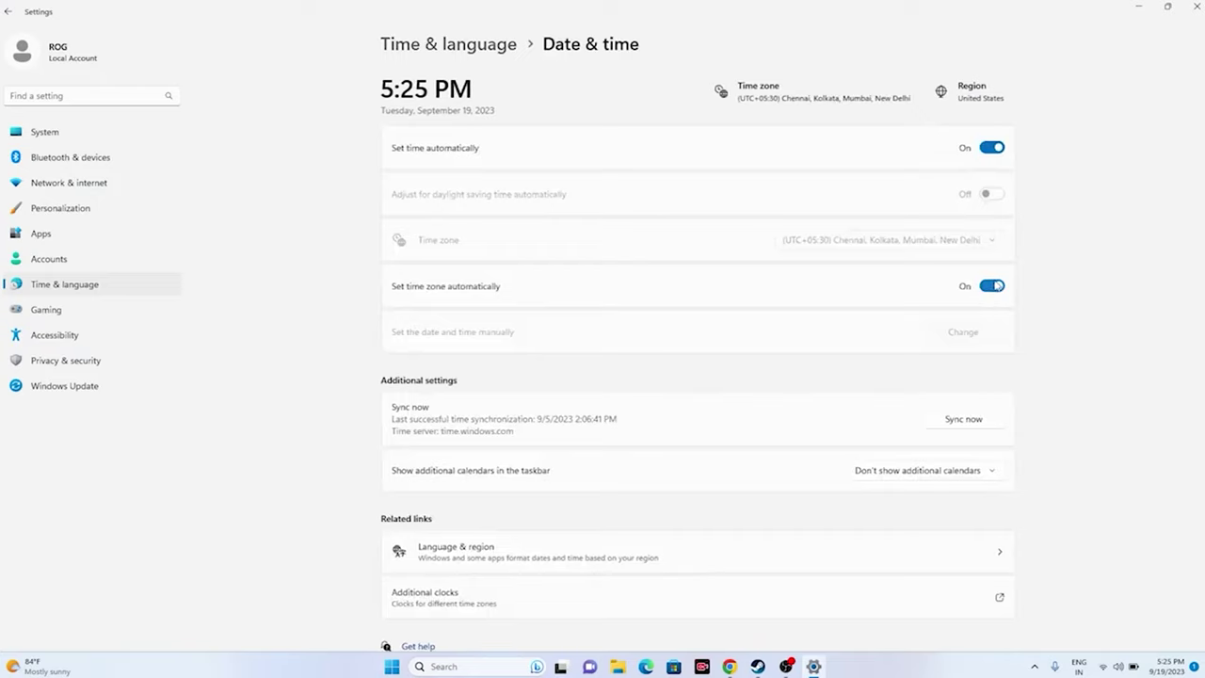
- Check the Country or region choice under Language & region, then close Settings
{"action": "left_click", "coordinate": [8, 12]}
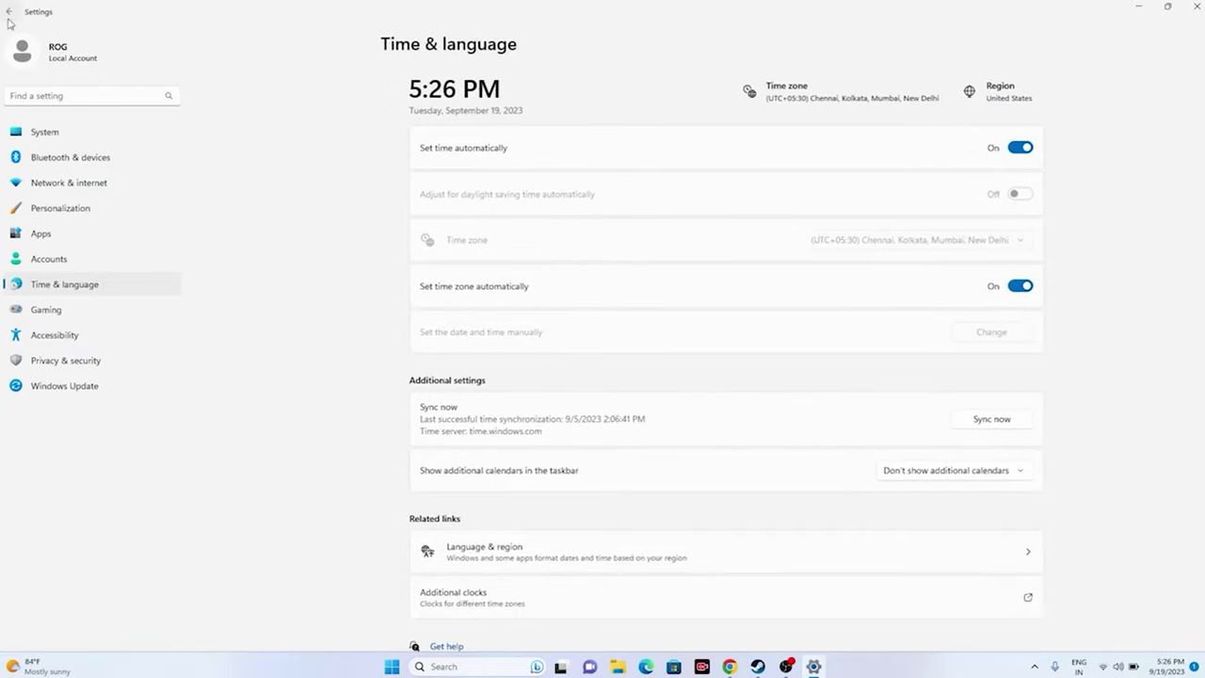
{"action": "left_click", "coordinate": [515, 197]}
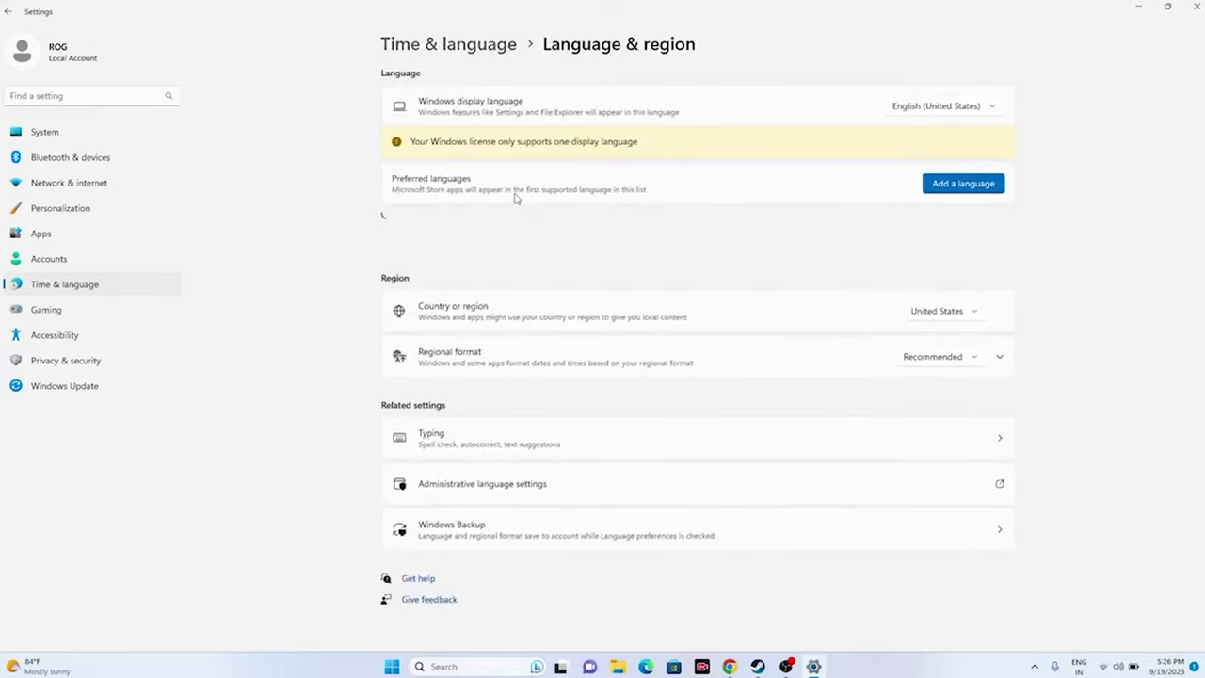
{"action": "left_click", "coordinate": [974, 315]}
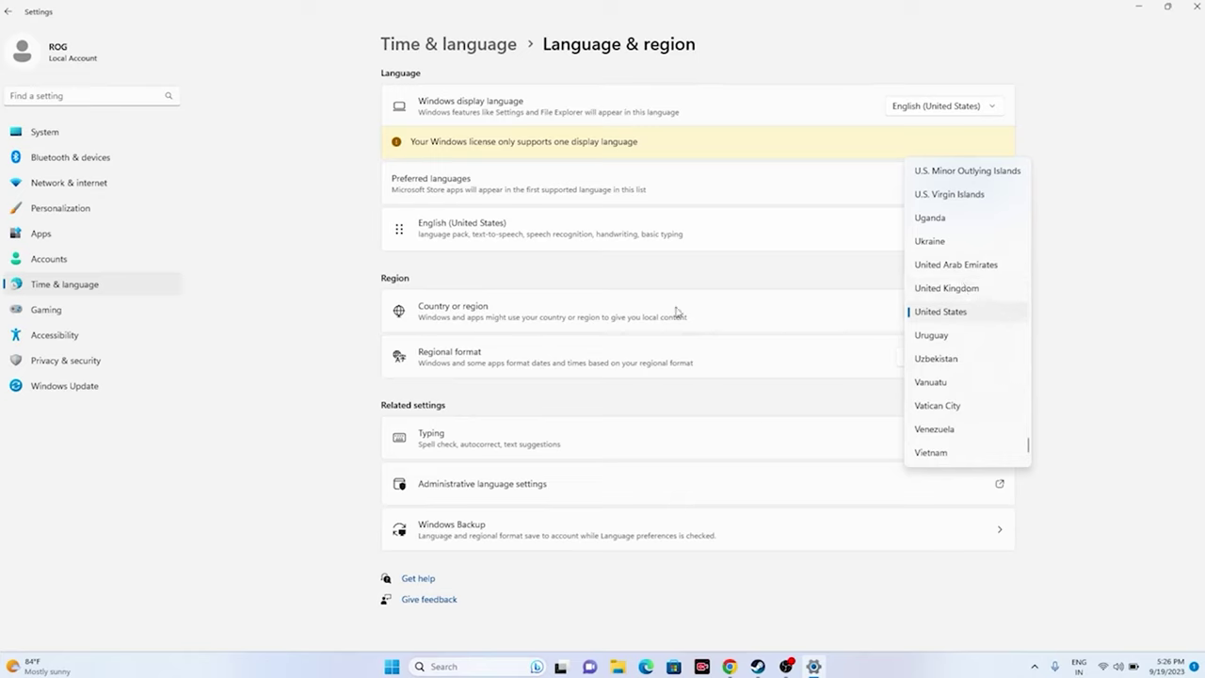
{"action": "left_click", "coordinate": [1056, 349]}
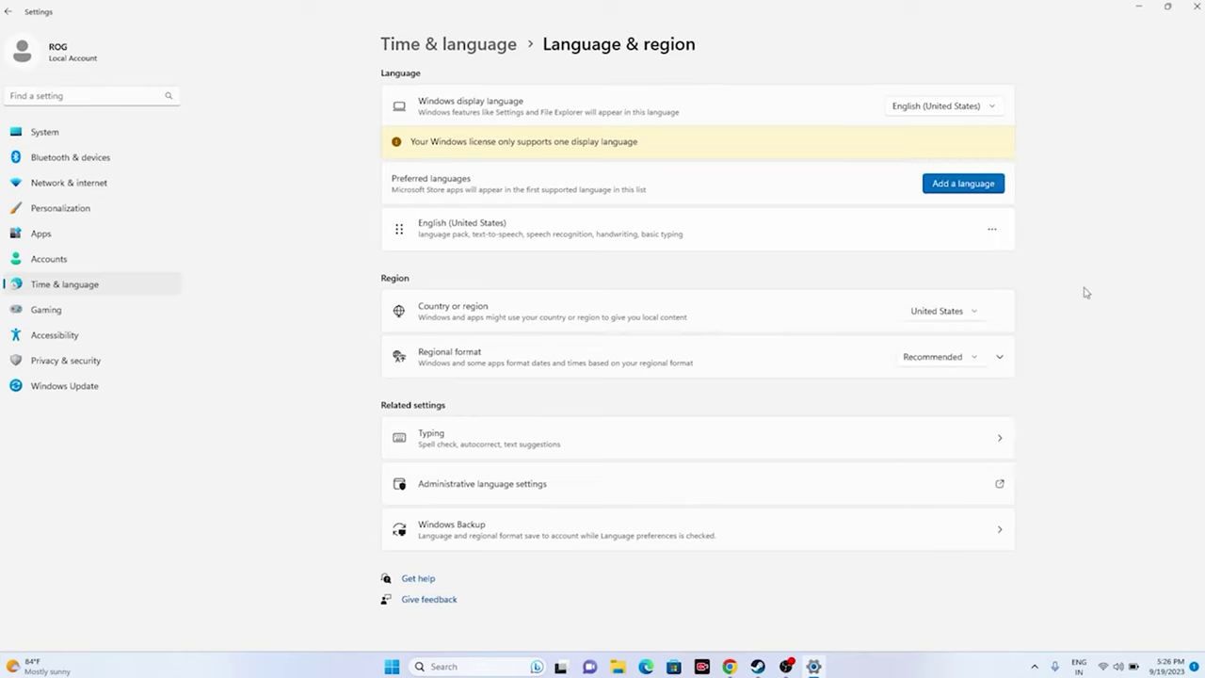
{"action": "left_click", "coordinate": [1192, 8]}
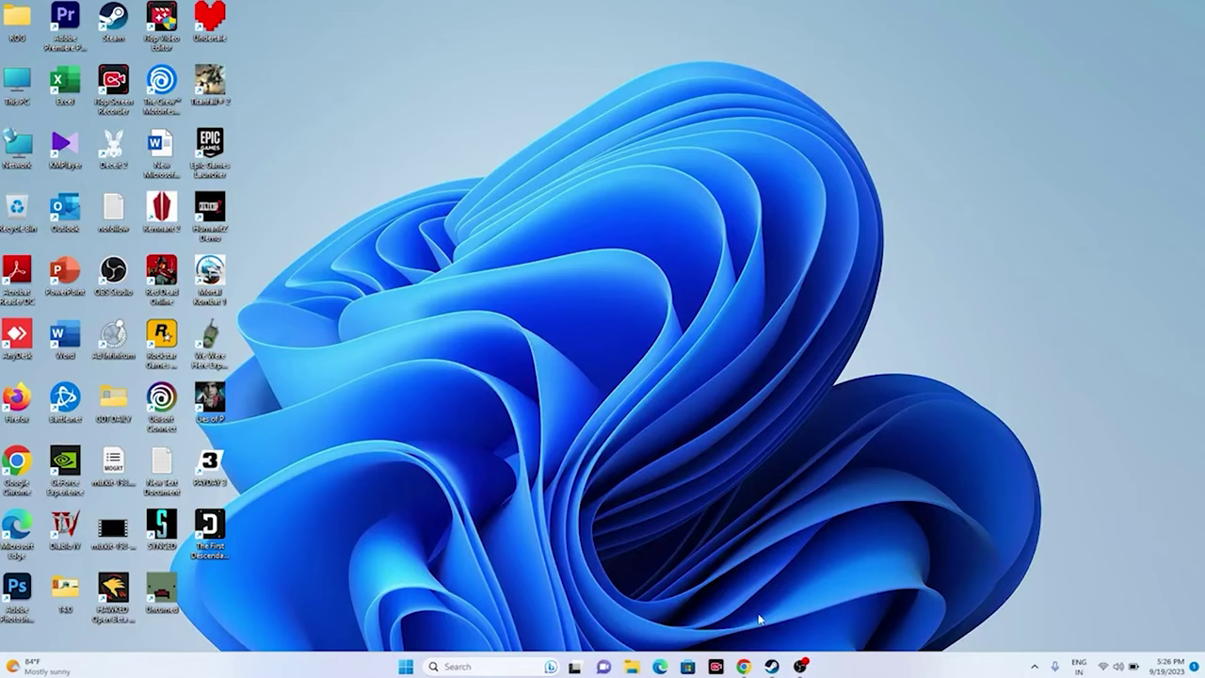
- Look in the My Games folder under Documents in File Explorer for The First Descendant's folder, then close the window
{"action": "left_click", "coordinate": [771, 665]}
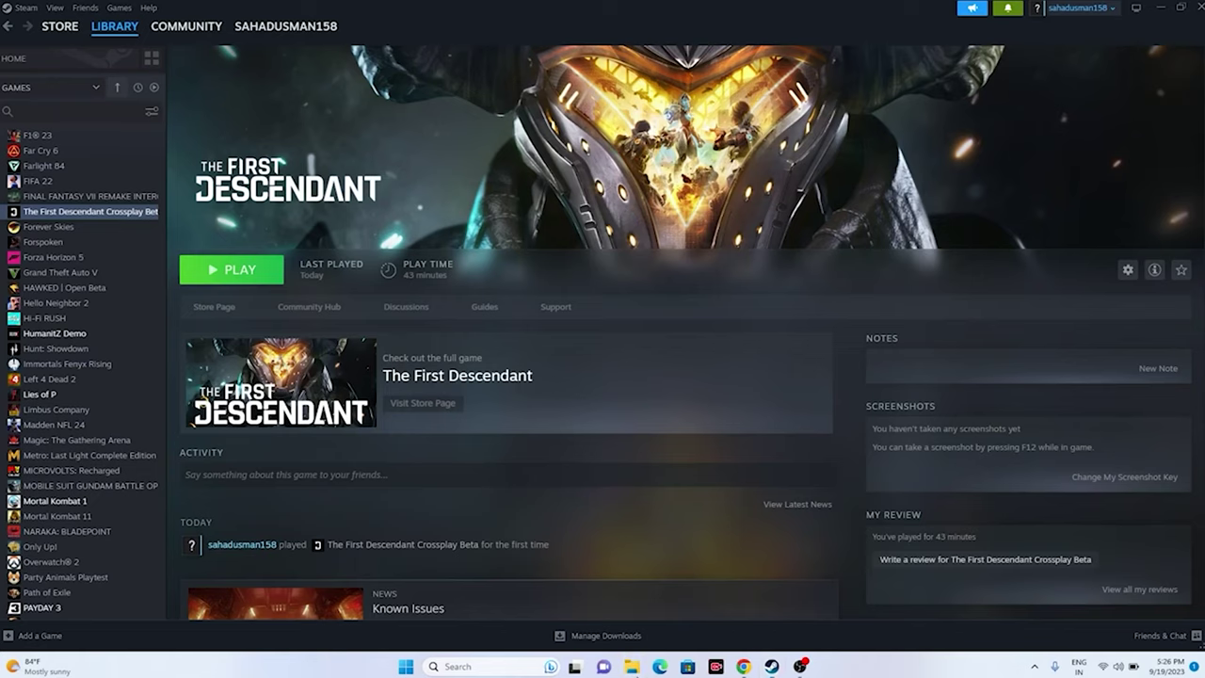
{"action": "left_click", "coordinate": [631, 665]}
{"action": "left_click", "coordinate": [66, 424]}
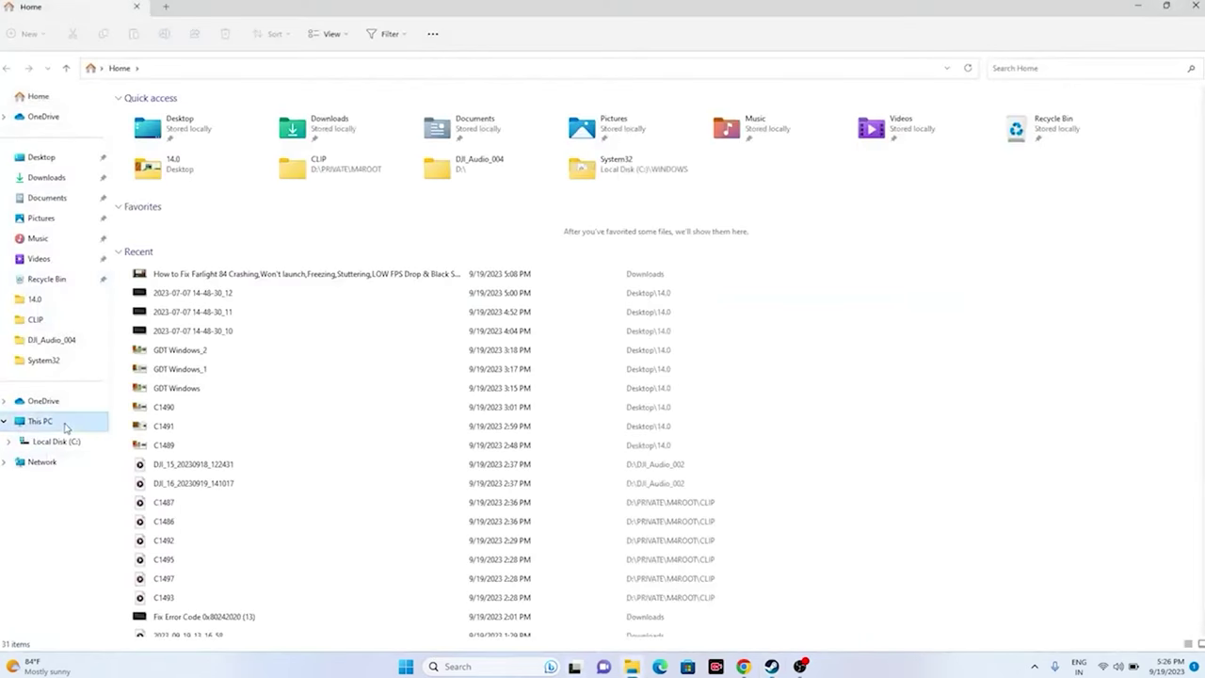
{"action": "left_click", "coordinate": [52, 199]}
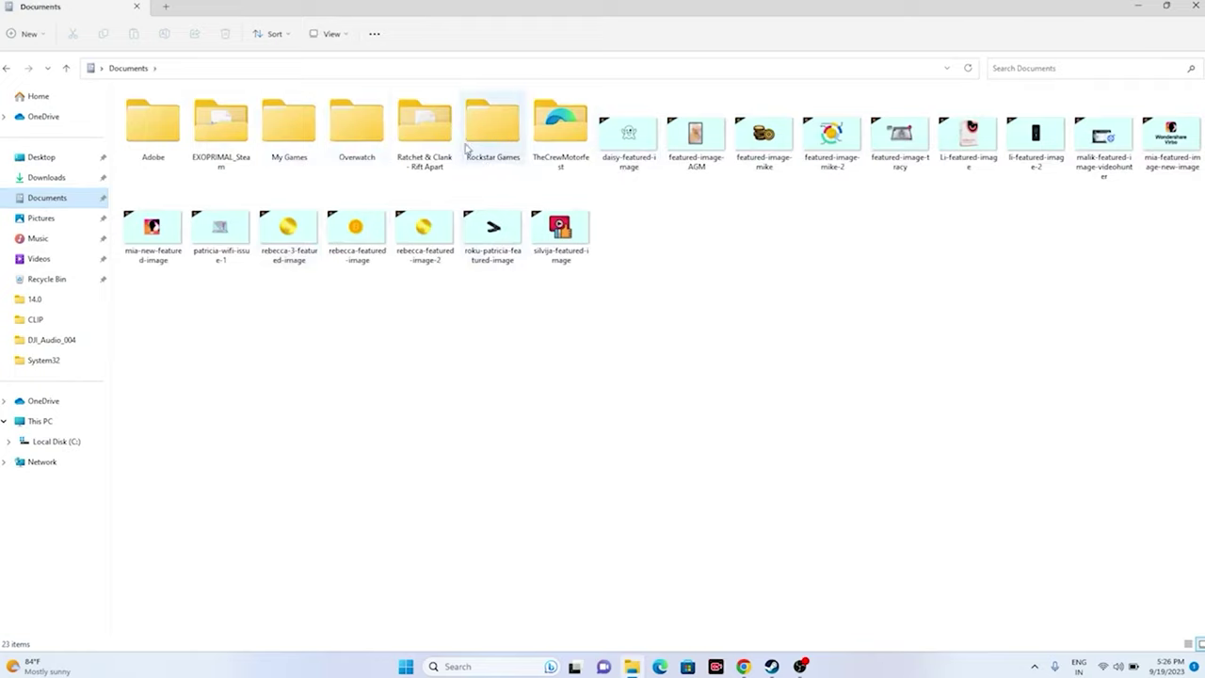
{"action": "double_click", "coordinate": [288, 139]}
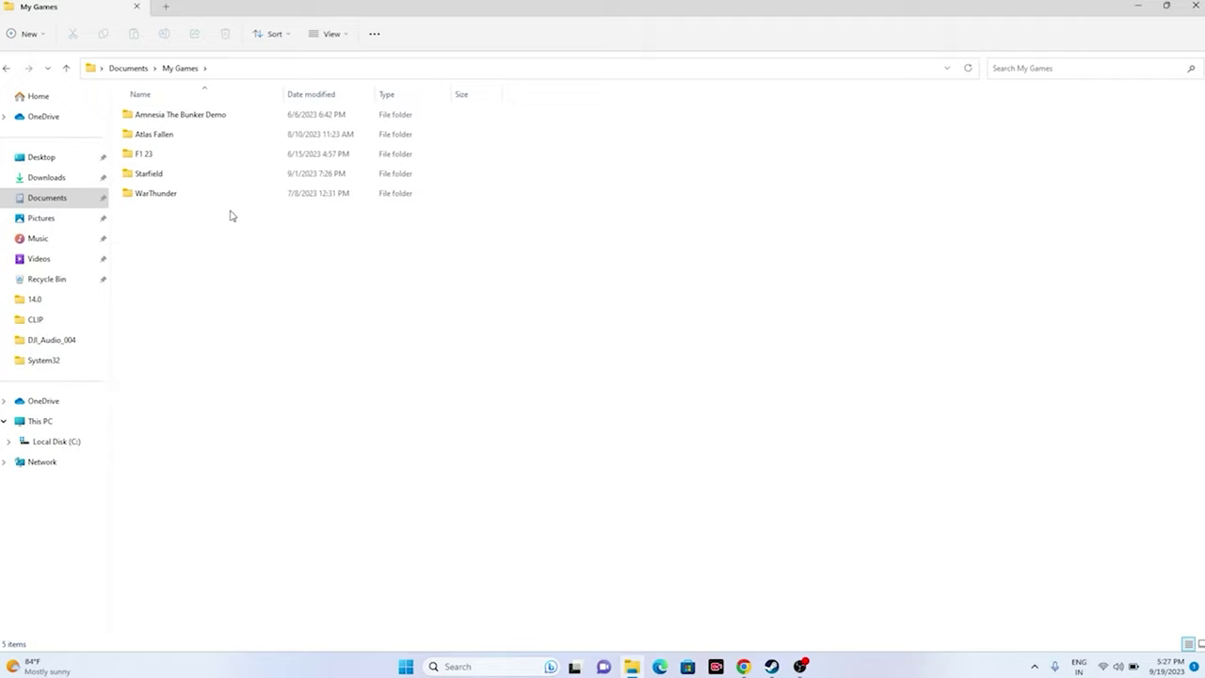
{"action": "left_click", "coordinate": [1193, 5]}
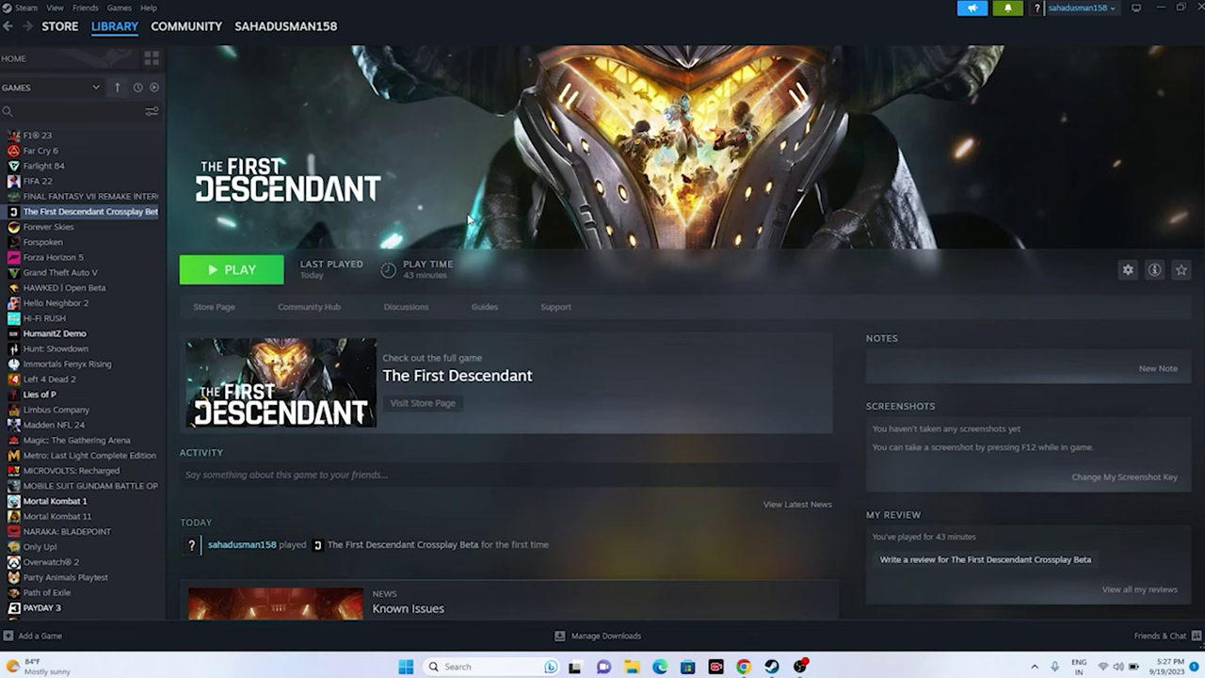
- Open Control Panel's list of apps allowed through Windows Defender Firewall
{"action": "left_click", "coordinate": [461, 666]}
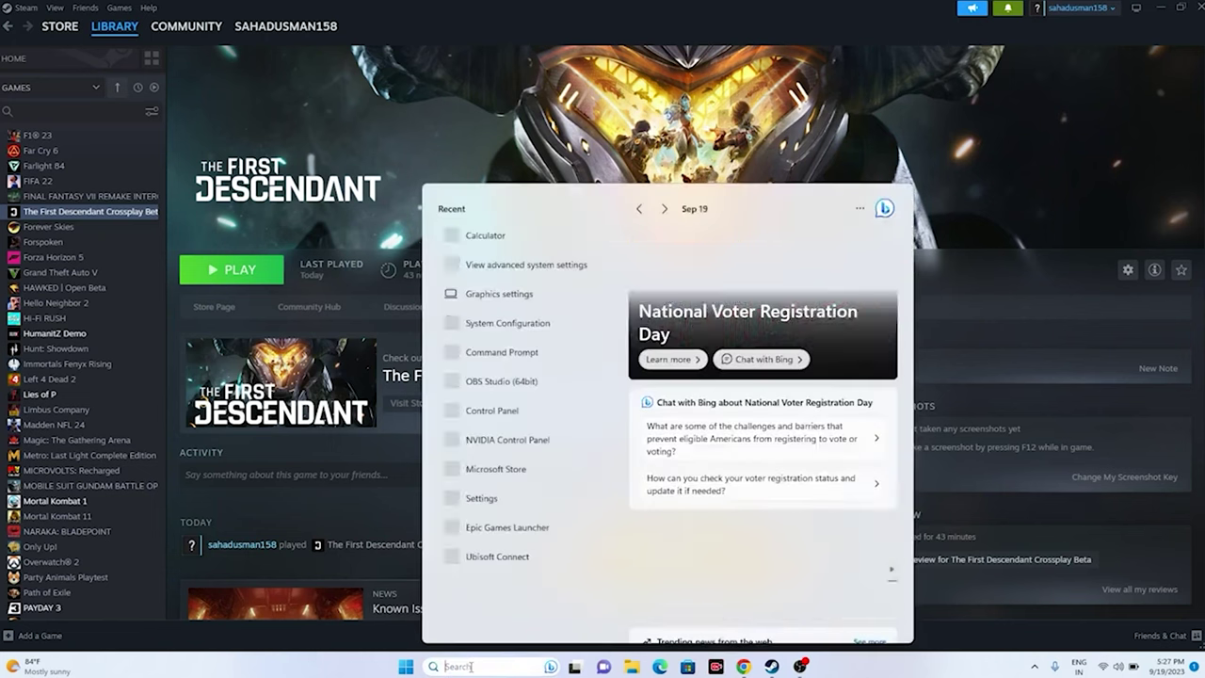
{"action": "left_click", "coordinate": [506, 414]}
{"action": "left_click", "coordinate": [448, 102]}
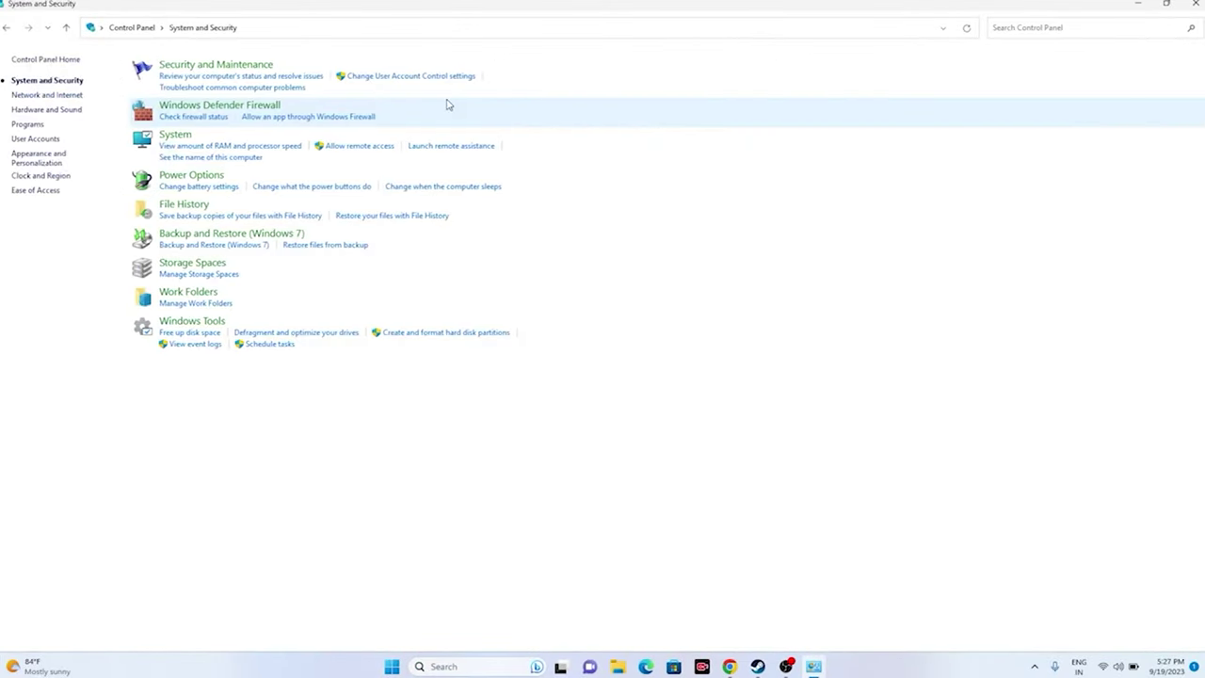
{"action": "left_click", "coordinate": [224, 107]}
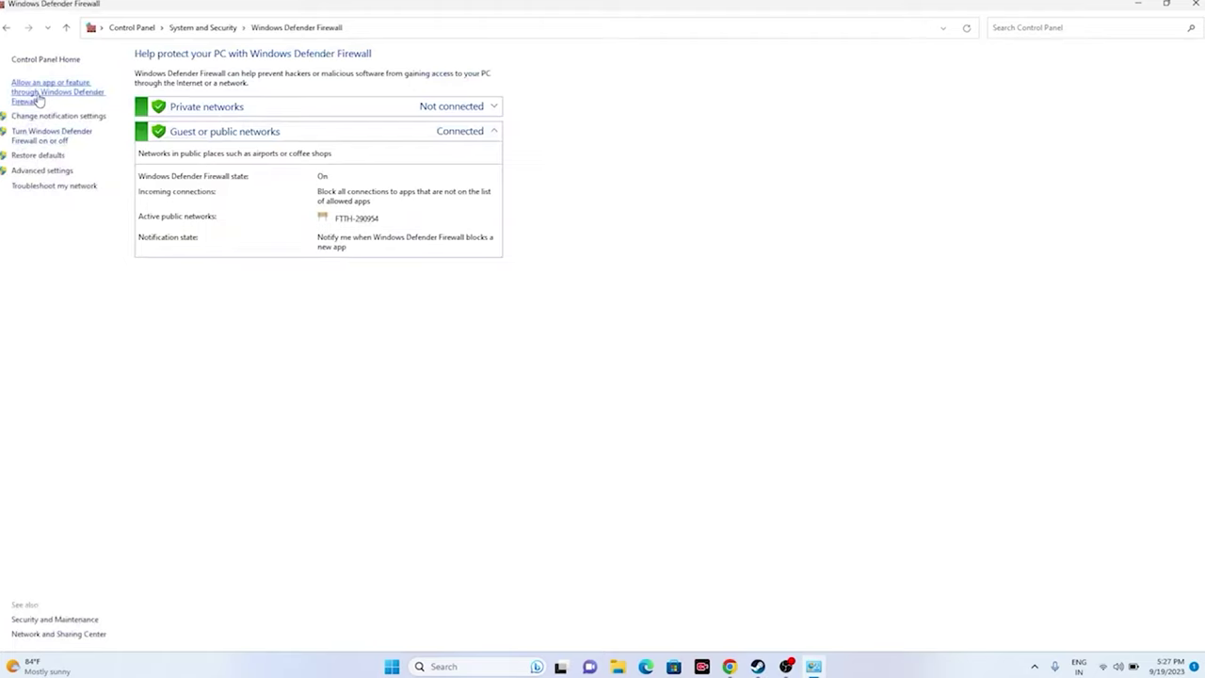
{"action": "left_click", "coordinate": [38, 100]}
- Look through the allowed apps and features for the entries of The First Descendant
{"action": "scroll", "coordinate": [591, 202], "scroll_direction": "down", "scroll_amount": 3}
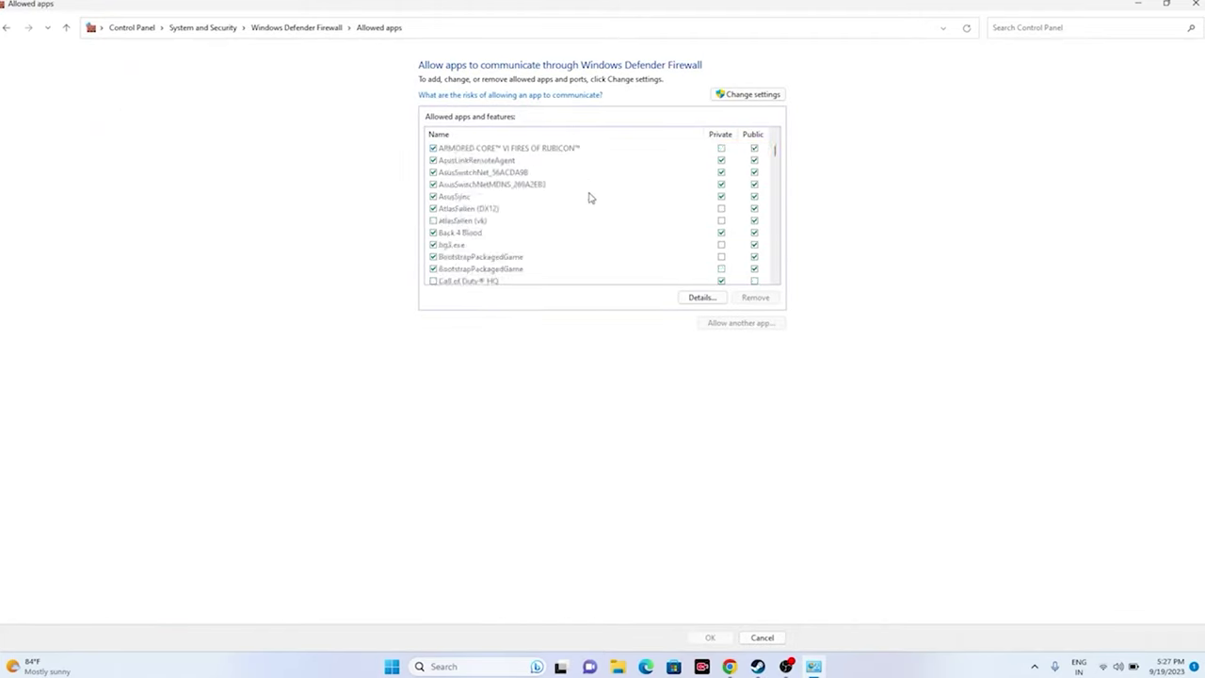
{"action": "scroll", "coordinate": [590, 198], "scroll_direction": "down", "scroll_amount": 8}
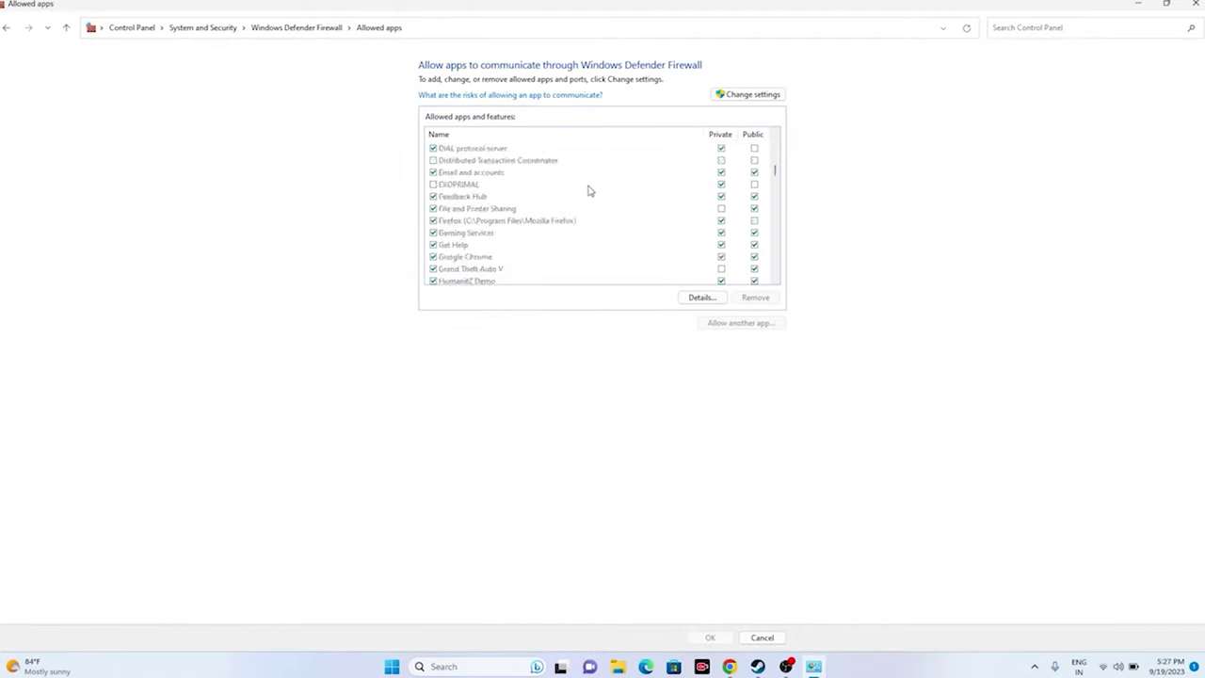
{"action": "scroll", "coordinate": [590, 191], "scroll_direction": "up", "scroll_amount": 1}
{"action": "scroll", "coordinate": [589, 190], "scroll_direction": "up", "scroll_amount": 1}
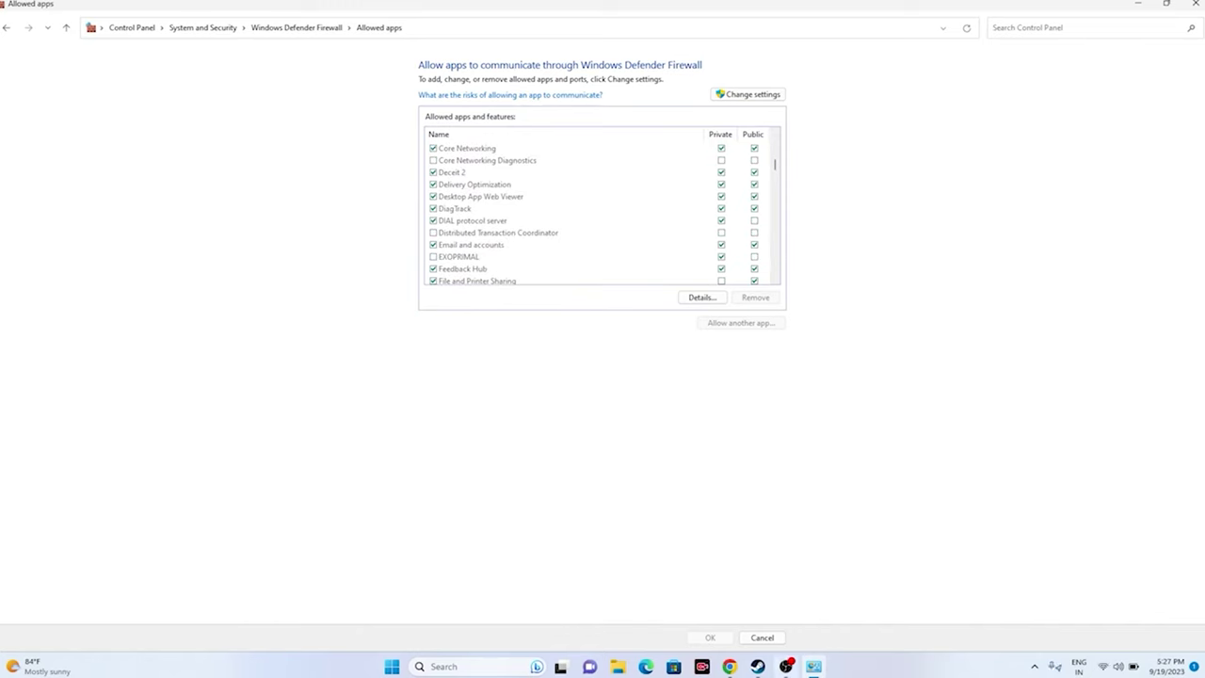
{"action": "left_click", "coordinate": [758, 666]}
{"action": "left_click", "coordinate": [758, 666]}
{"action": "scroll", "coordinate": [530, 196], "scroll_direction": "up", "scroll_amount": 1}
{"action": "scroll", "coordinate": [530, 194], "scroll_direction": "down", "scroll_amount": 7}
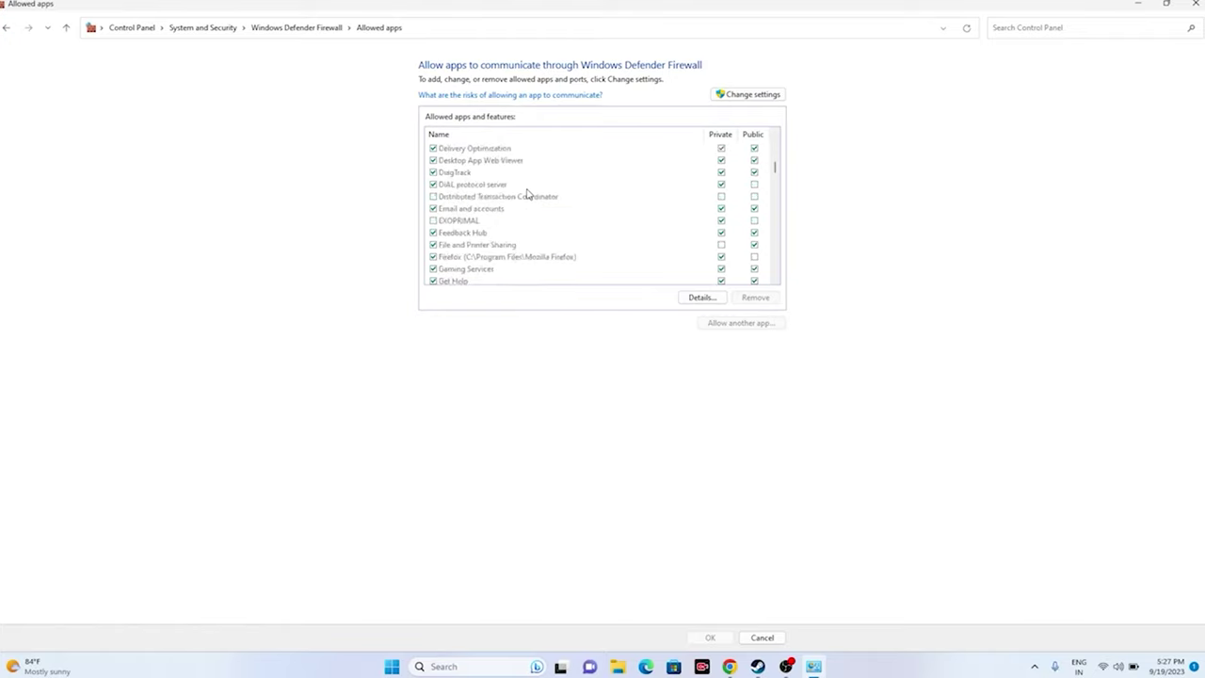
{"action": "scroll", "coordinate": [528, 194], "scroll_direction": "down", "scroll_amount": 7}
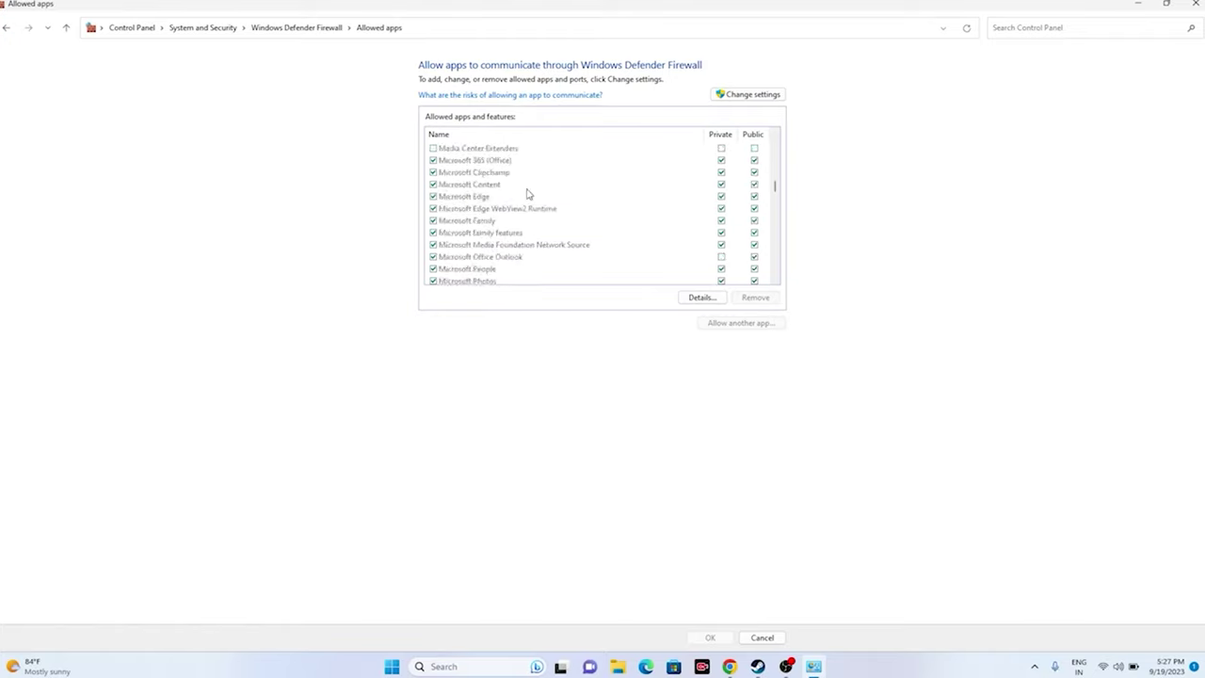
{"action": "scroll", "coordinate": [528, 193], "scroll_direction": "down", "scroll_amount": 8}
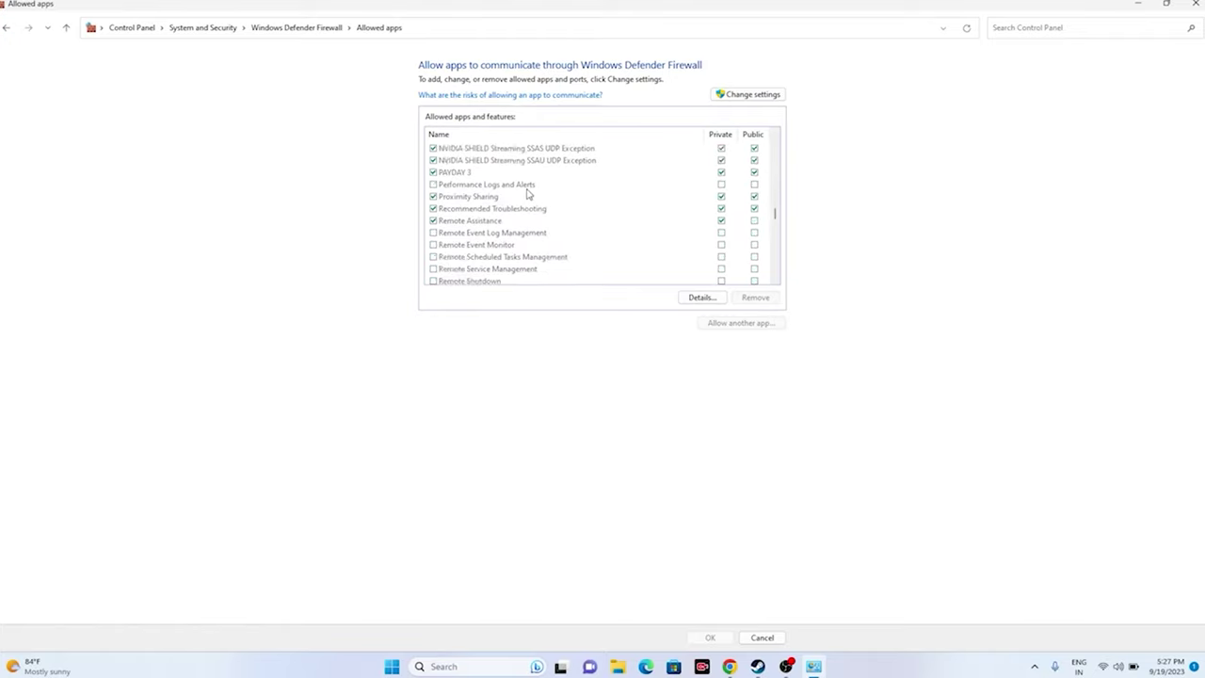
{"action": "scroll", "coordinate": [528, 194], "scroll_direction": "down", "scroll_amount": 1}
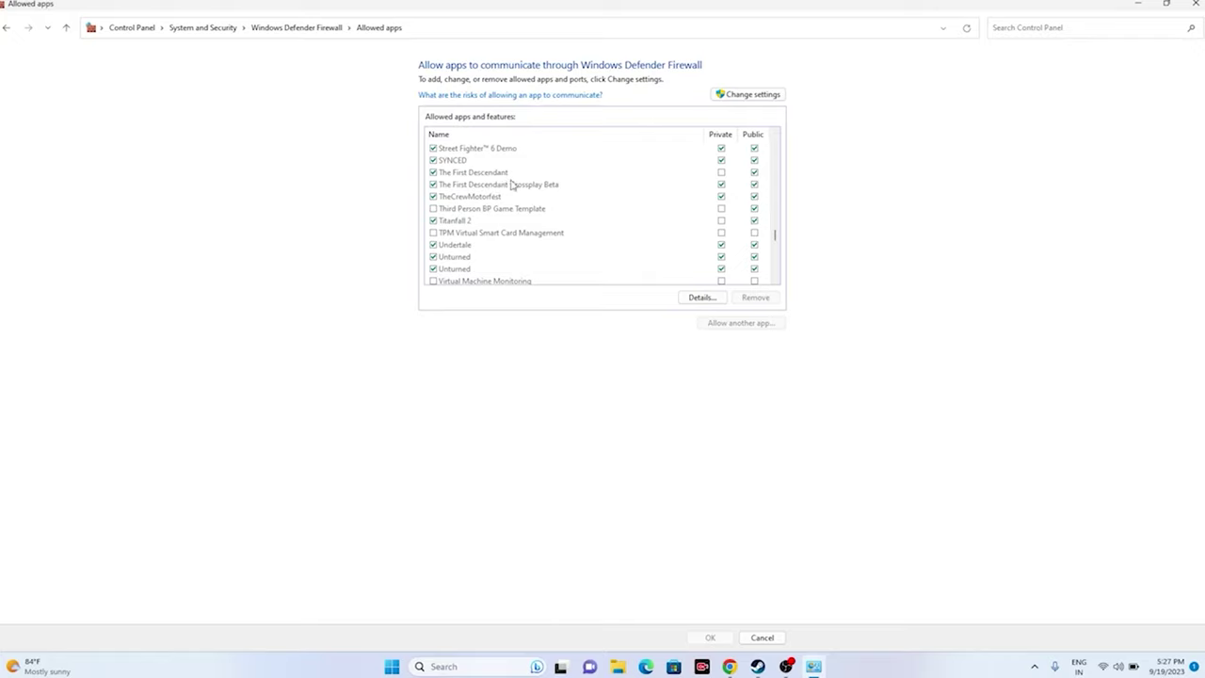
{"action": "left_click", "coordinate": [721, 173]}
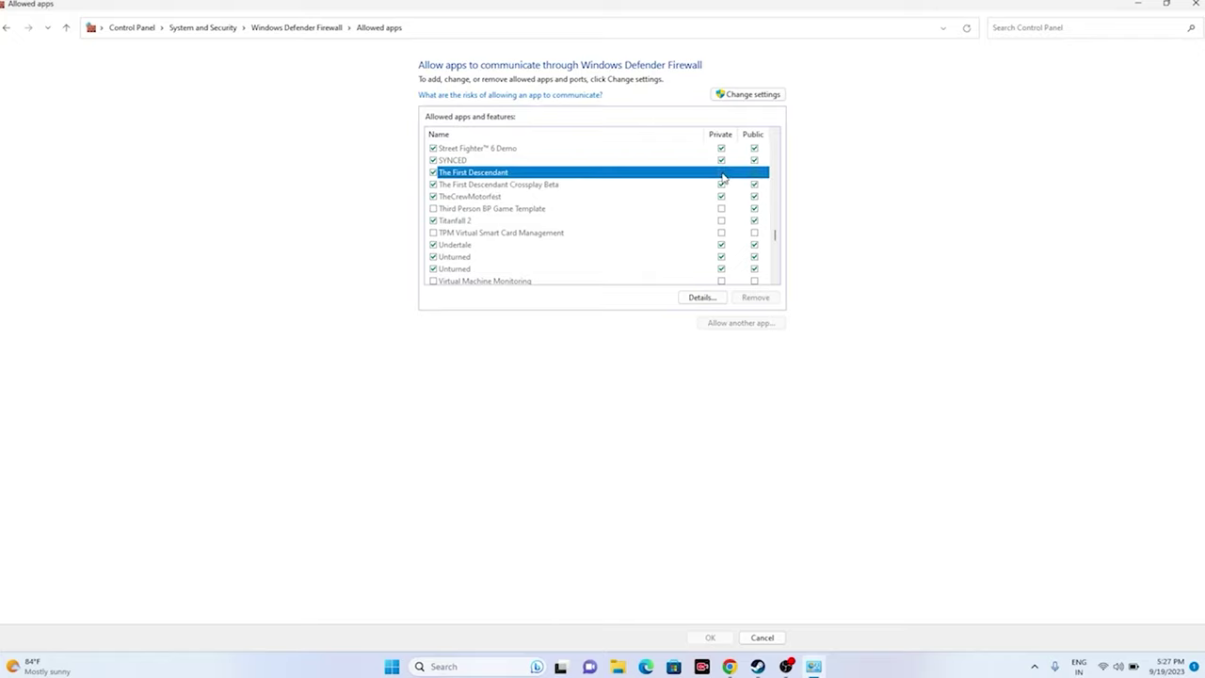
{"action": "double_click", "coordinate": [721, 174]}
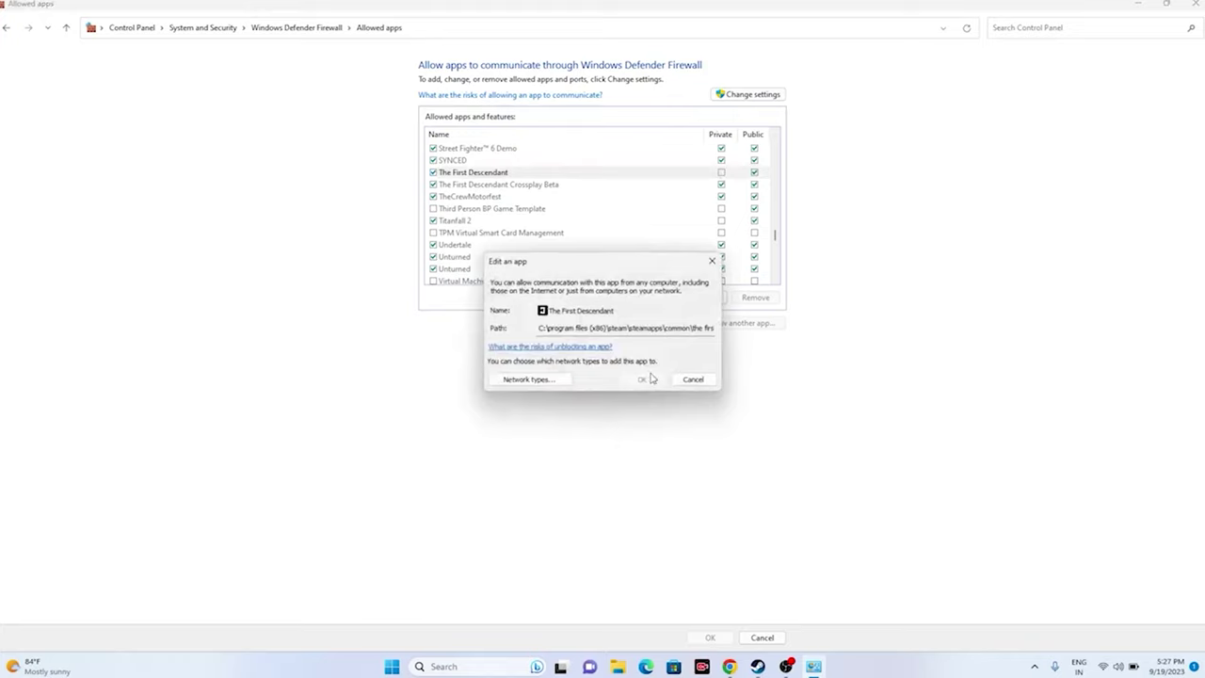
{"action": "left_click", "coordinate": [712, 261]}
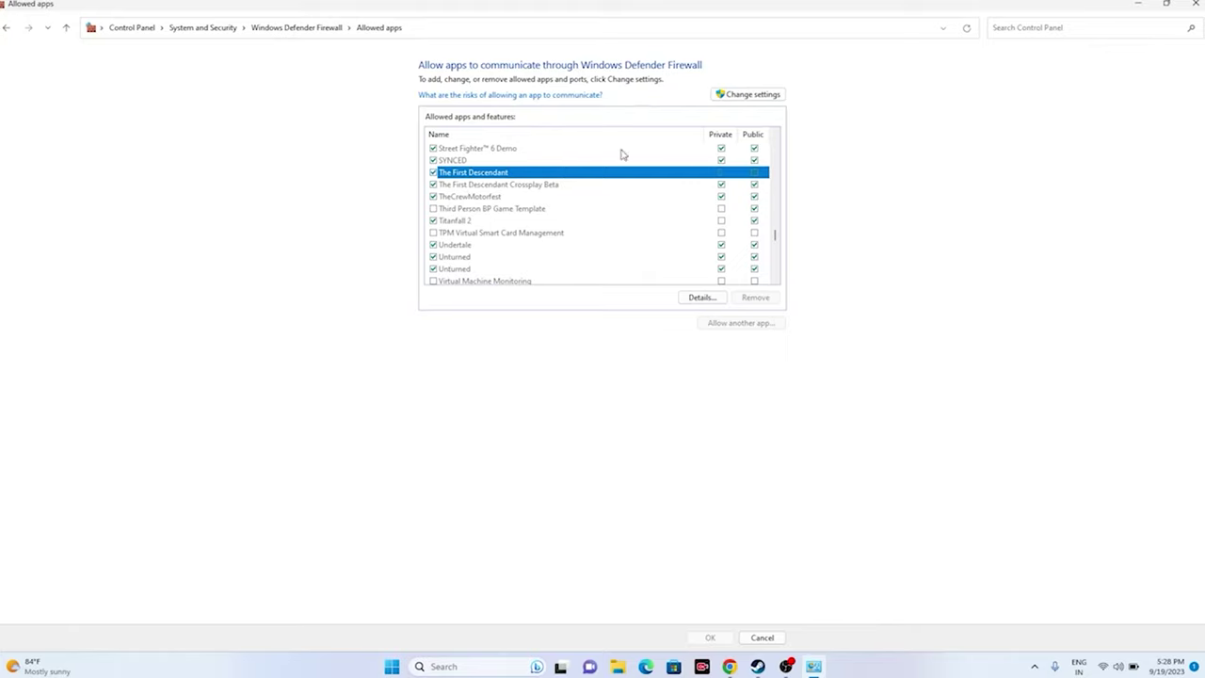
- Unlock the firewall's allowed-apps settings and start browsing for another app to allow
{"action": "left_click", "coordinate": [728, 102]}
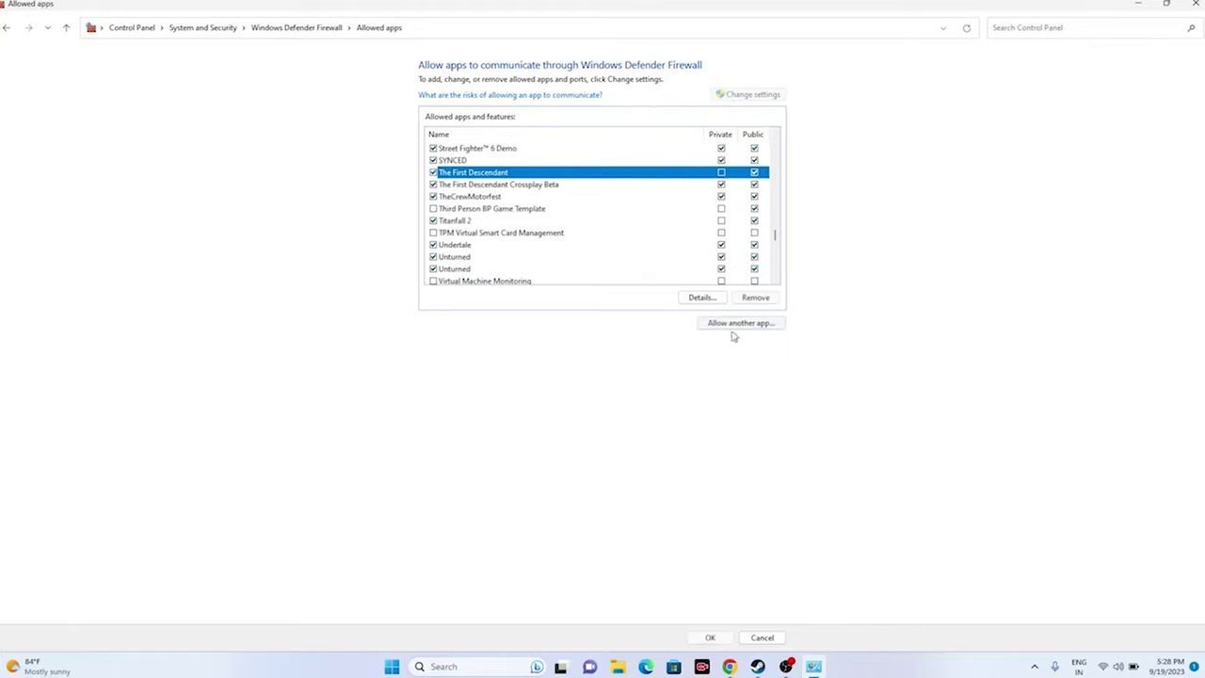
{"action": "left_click", "coordinate": [735, 323]}
{"action": "left_click", "coordinate": [692, 390]}
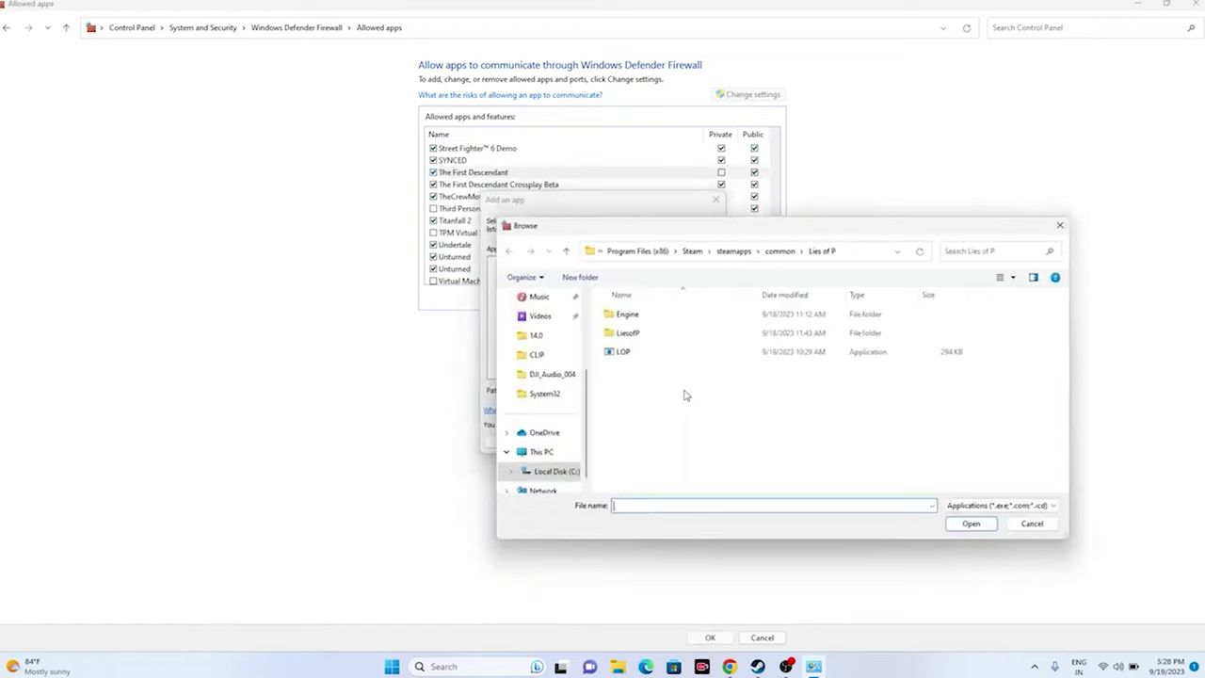
- In the Browse dialog, go to Steam's game installation folder, C:\Program Files (x86)\Steam\steamapps\common
{"action": "left_click", "coordinate": [532, 456]}
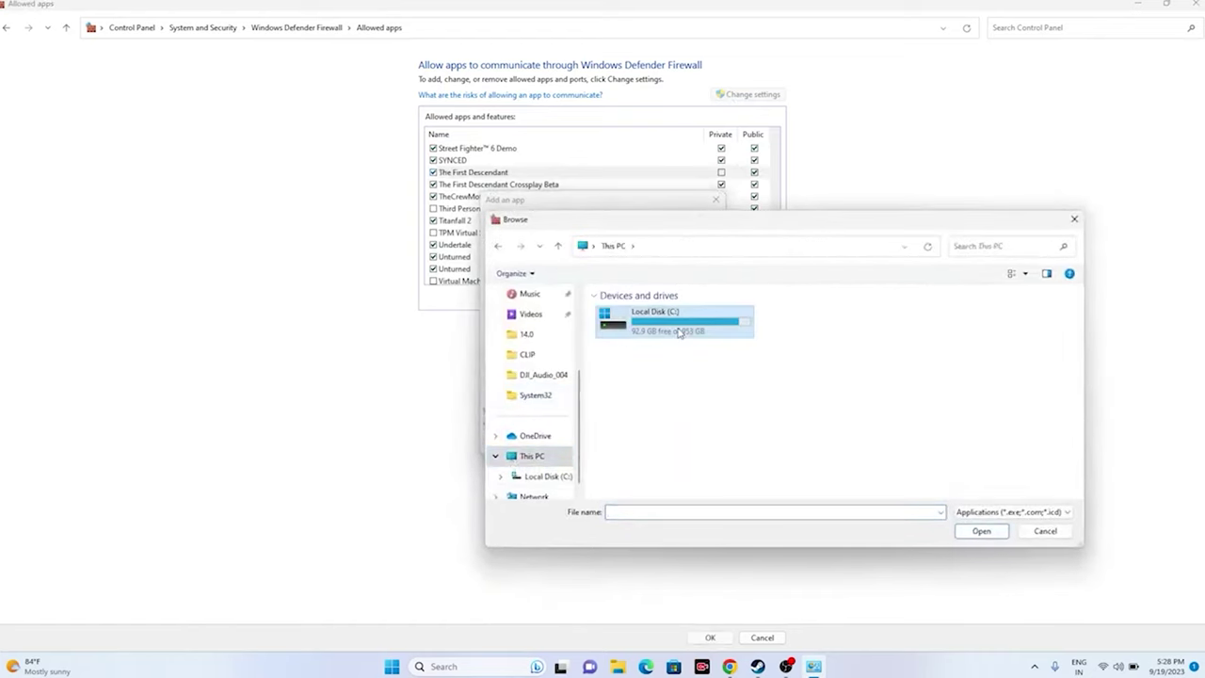
{"action": "double_click", "coordinate": [678, 332]}
{"action": "double_click", "coordinate": [664, 410]}
{"action": "scroll", "coordinate": [656, 374], "scroll_direction": "down", "scroll_amount": 2}
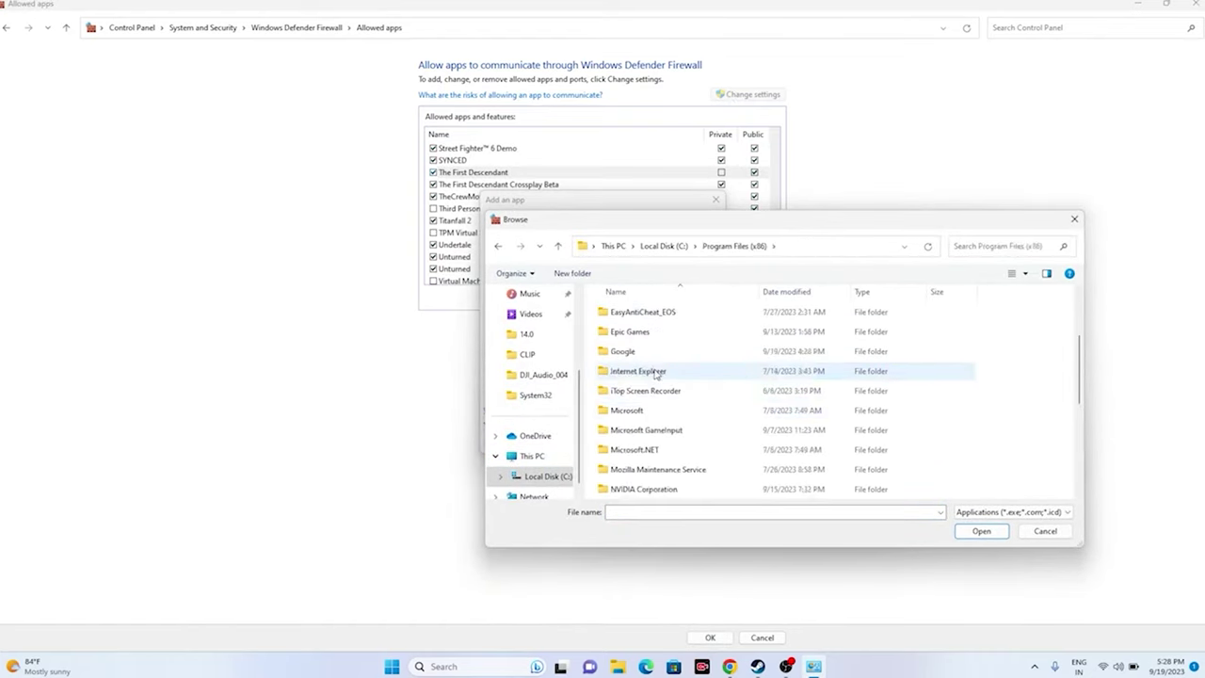
{"action": "scroll", "coordinate": [651, 384], "scroll_direction": "down", "scroll_amount": 2}
{"action": "double_click", "coordinate": [646, 410]}
{"action": "scroll", "coordinate": [648, 393], "scroll_direction": "down", "scroll_amount": 2}
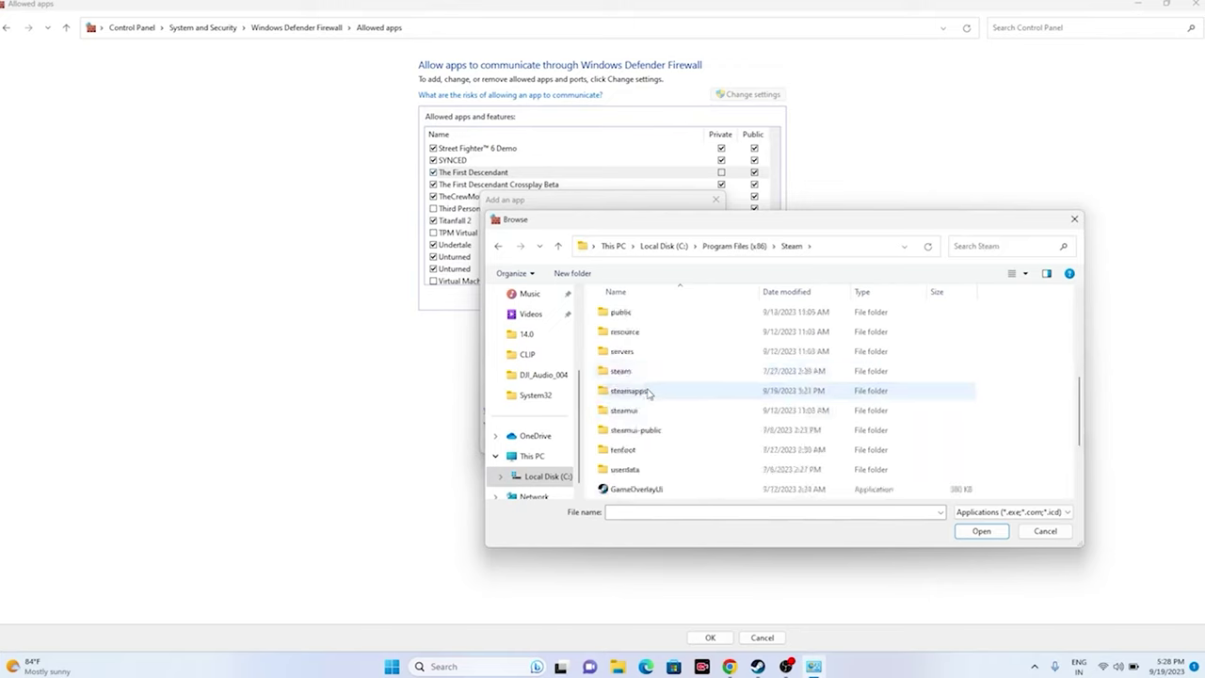
{"action": "double_click", "coordinate": [647, 394]}
{"action": "double_click", "coordinate": [645, 314]}
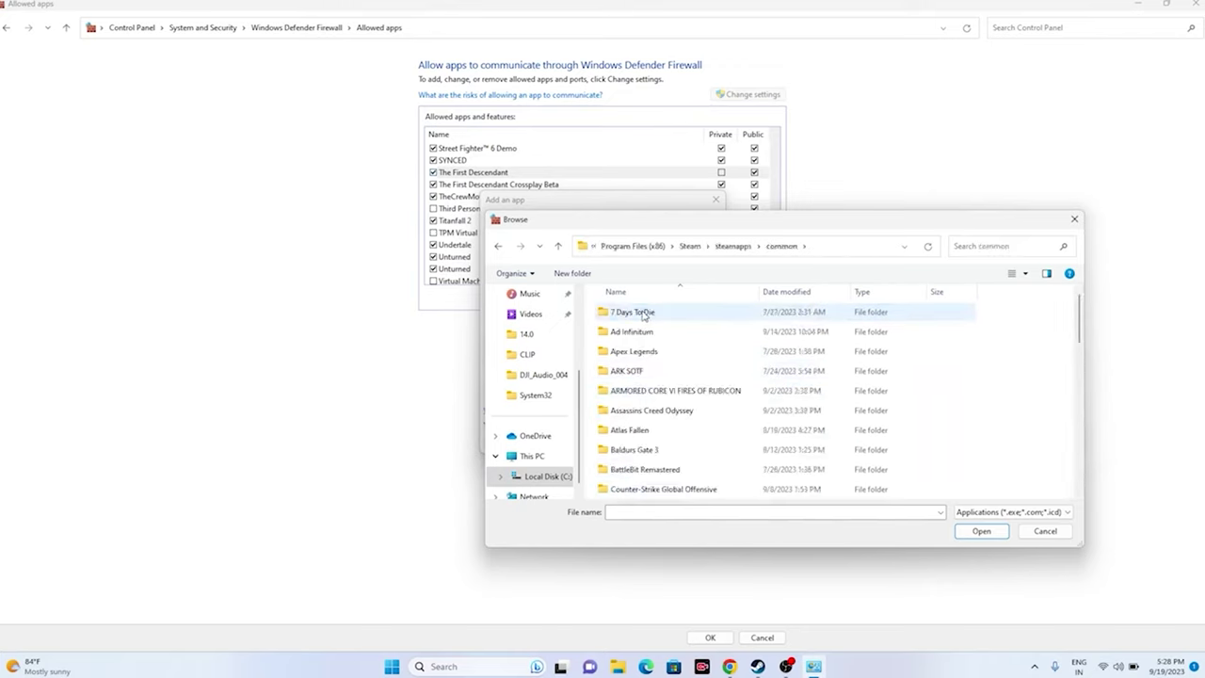
- Find The First Descendant Steam Beta folder and choose its TheFirstDescendant application as the app to allow
{"action": "scroll", "coordinate": [650, 376], "scroll_direction": "down", "scroll_amount": 10}
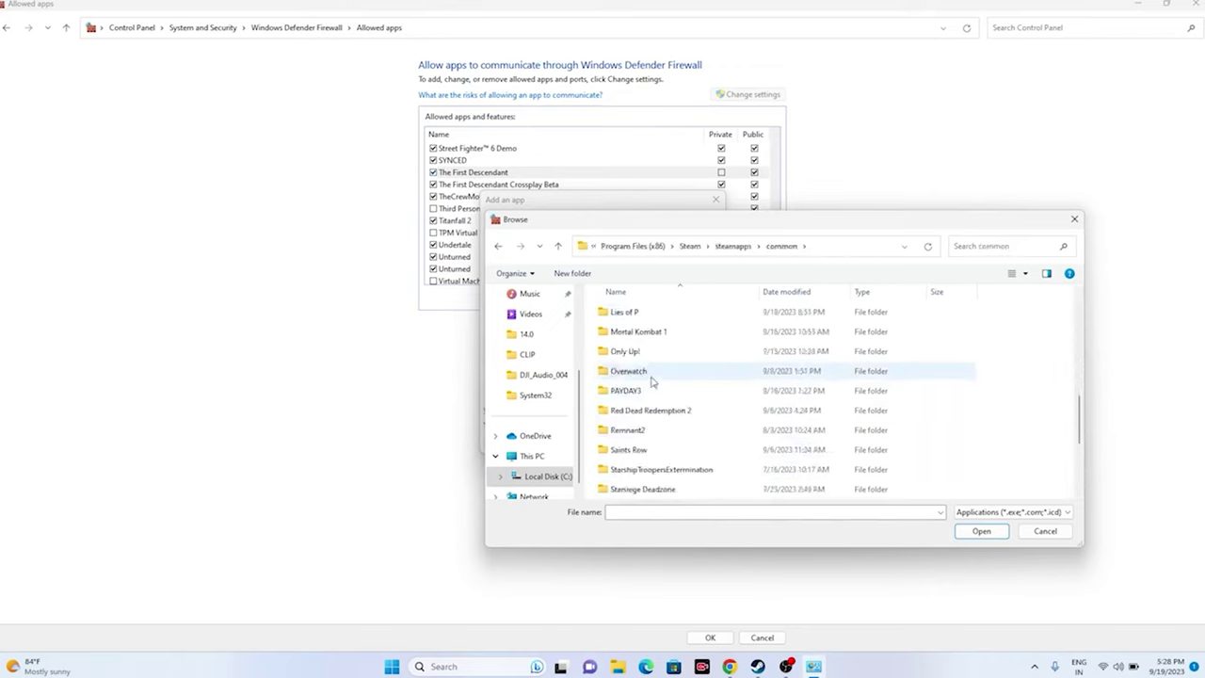
{"action": "scroll", "coordinate": [651, 380], "scroll_direction": "down", "scroll_amount": 3}
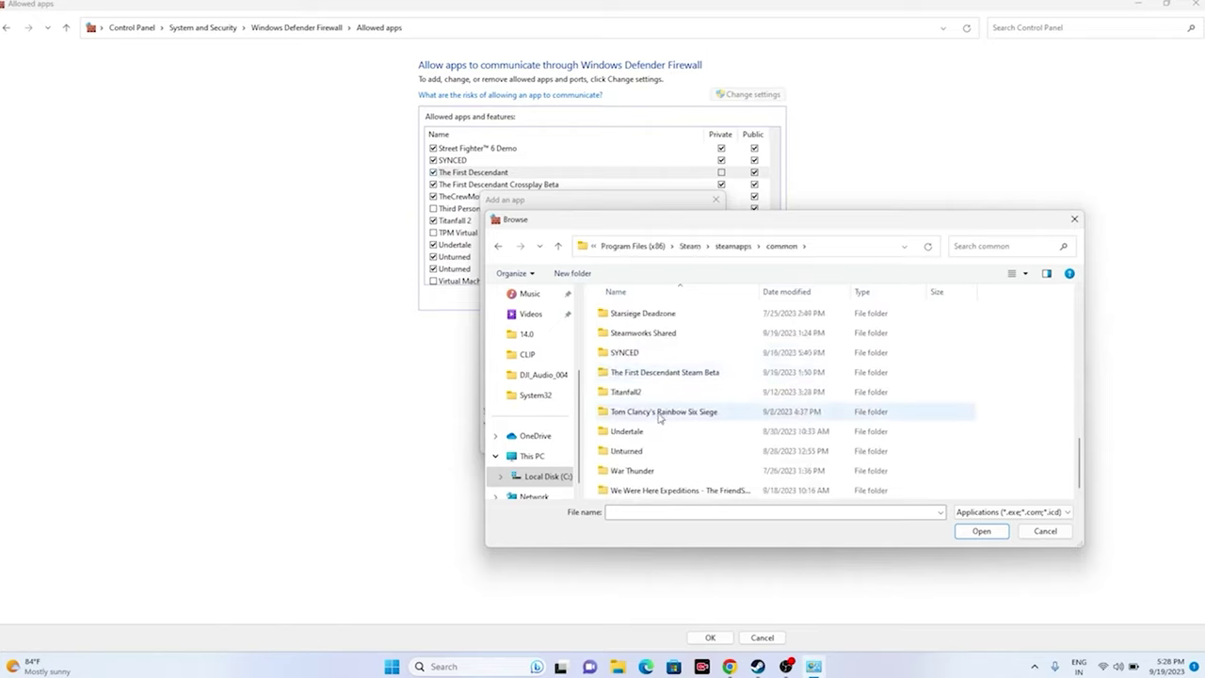
{"action": "double_click", "coordinate": [662, 374]}
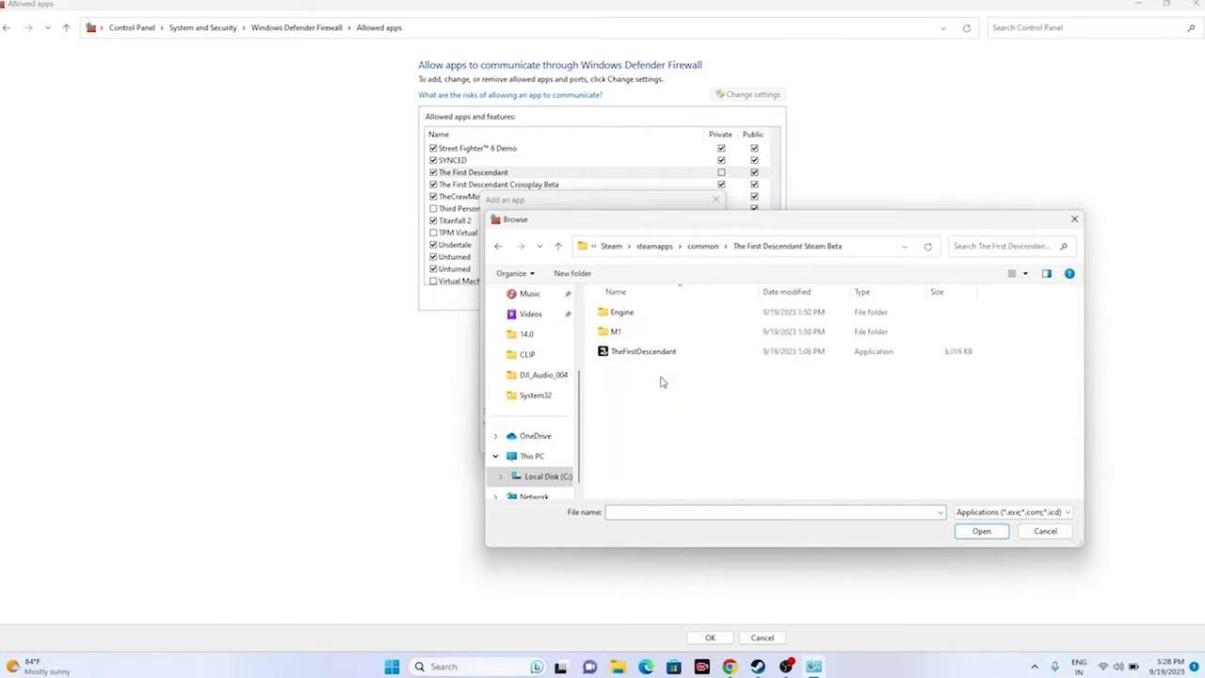
{"action": "left_click", "coordinate": [656, 354]}
{"action": "left_click", "coordinate": [960, 533]}
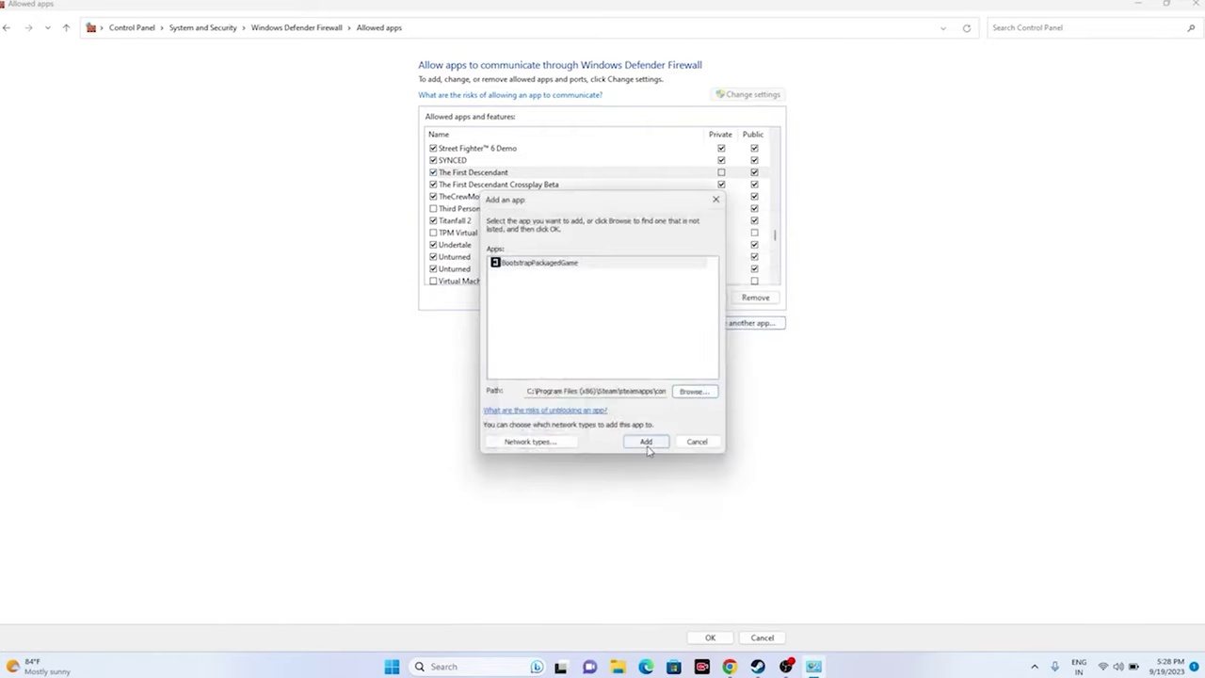
- Try to add the chosen game app to the firewall's allowed apps, then close the Allowed apps window
{"action": "left_click", "coordinate": [645, 442]}
{"action": "left_click", "coordinate": [698, 379]}
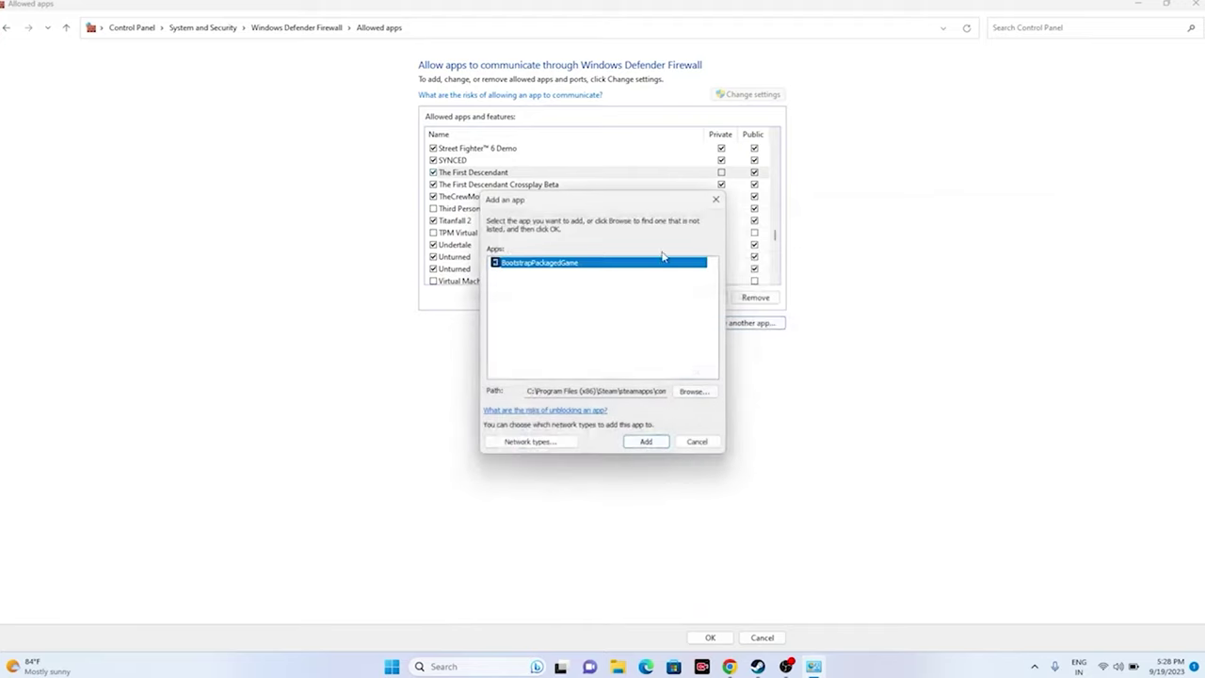
{"action": "left_click", "coordinate": [716, 200]}
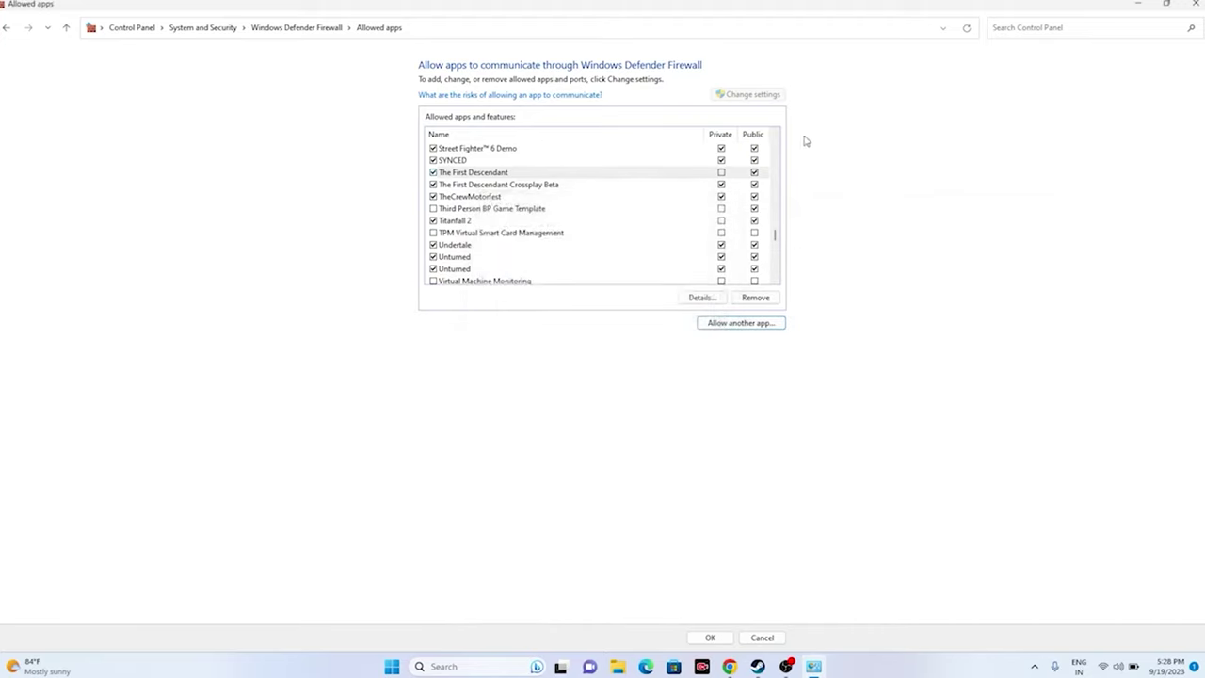
{"action": "left_click", "coordinate": [1197, 5]}
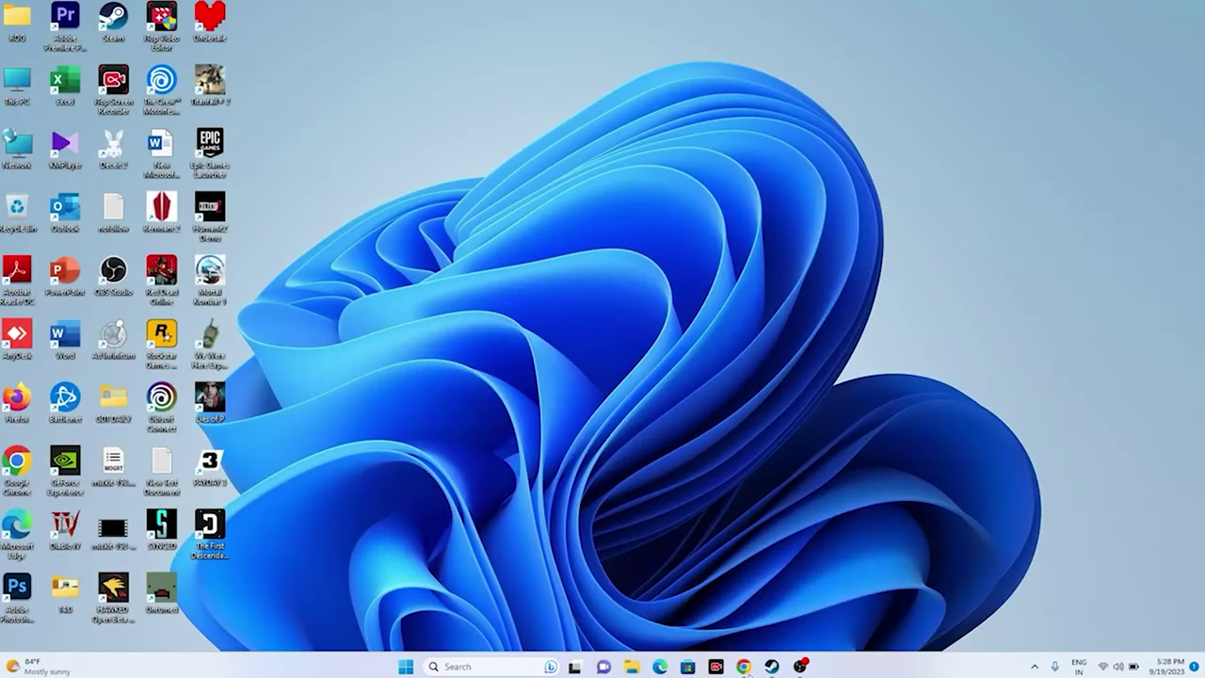
- Bring up Steam and open the list of services in System Configuration
{"action": "left_click", "coordinate": [771, 666]}
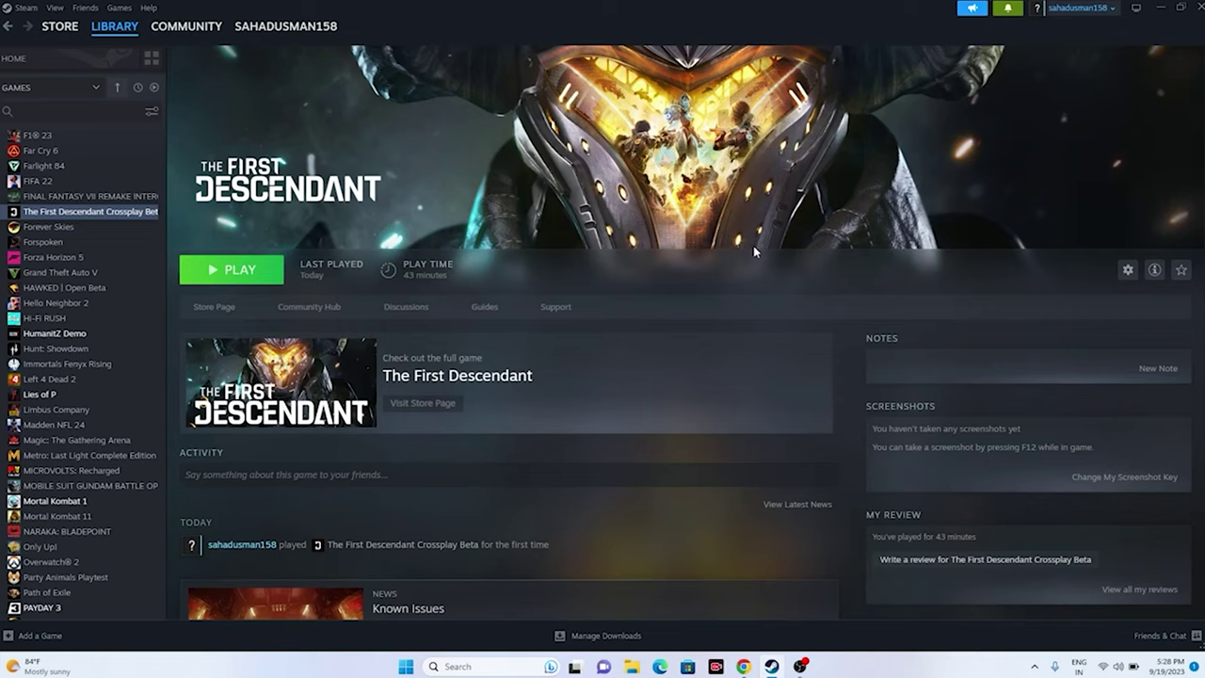
{"action": "left_click", "coordinate": [494, 666]}
{"action": "left_click", "coordinate": [512, 324]}
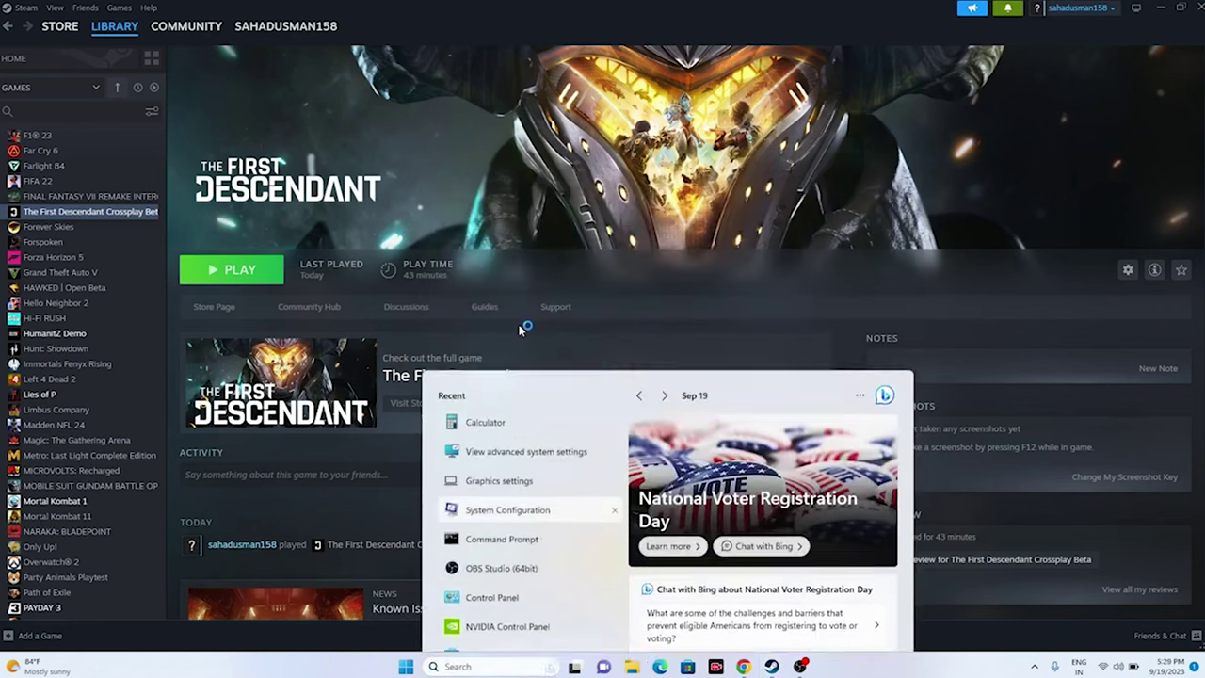
{"action": "left_click", "coordinate": [500, 231]}
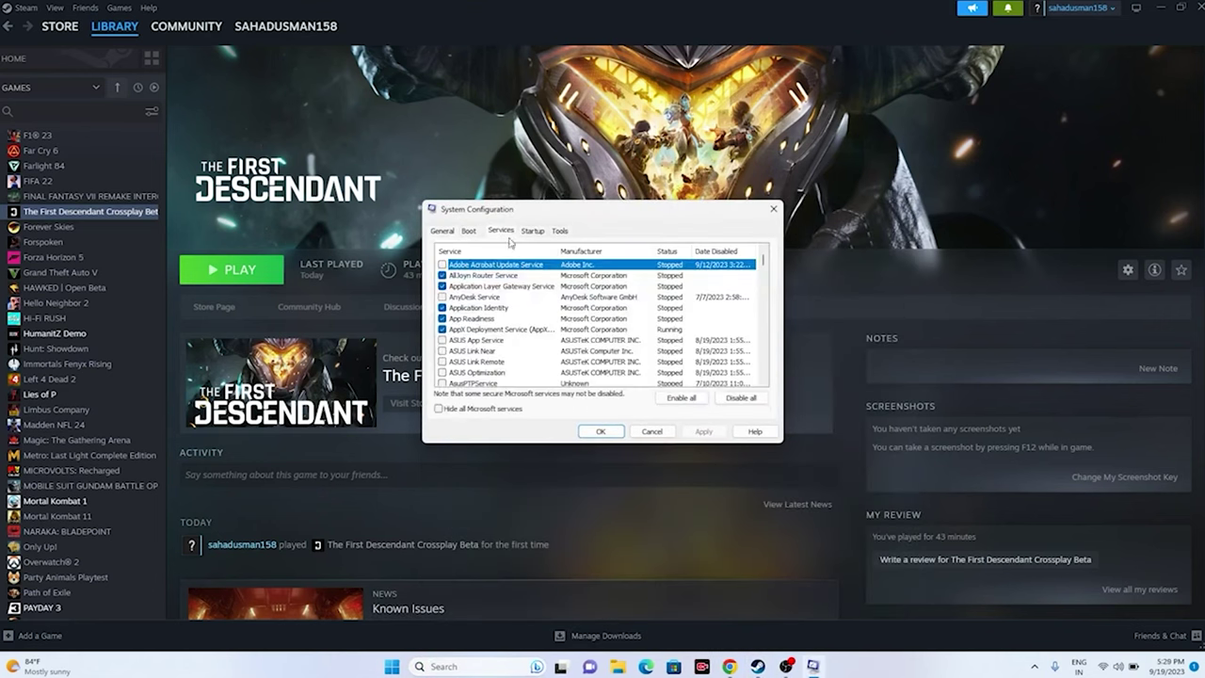
- Disable all listed services with Microsoft services hidden, apply the changes and exit System Configuration without restarting
{"action": "left_click", "coordinate": [727, 398]}
{"action": "left_click", "coordinate": [508, 411]}
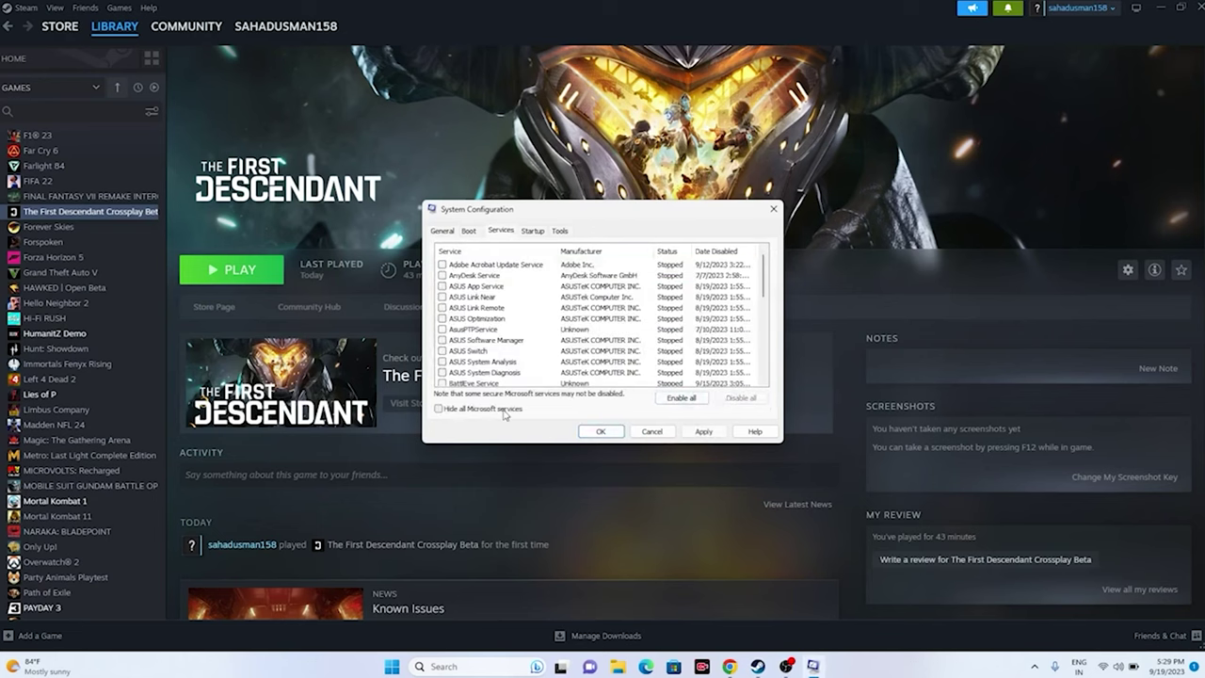
{"action": "left_click", "coordinate": [704, 431]}
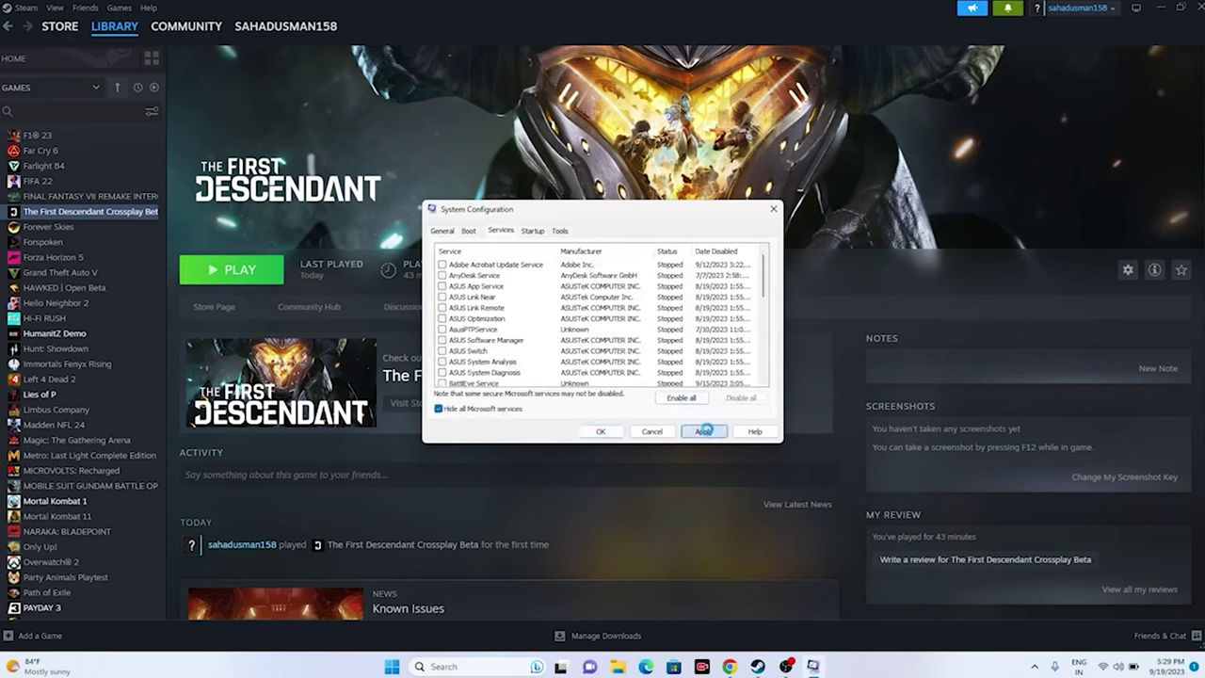
{"action": "left_click", "coordinate": [600, 431]}
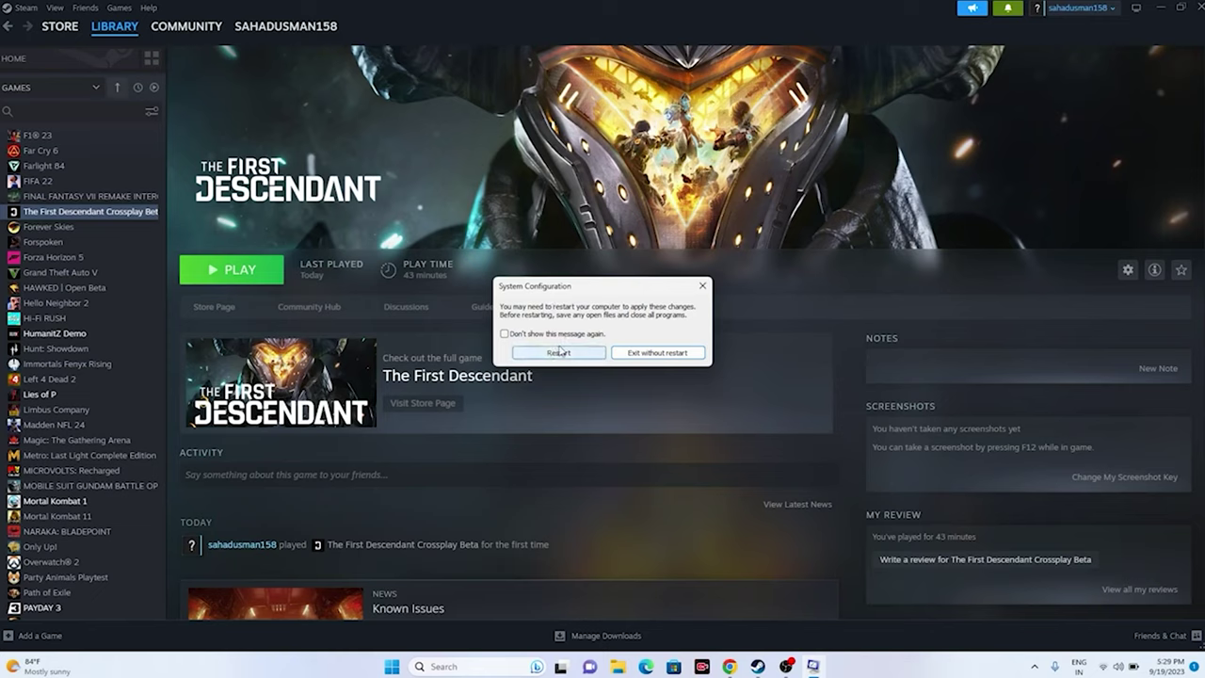
{"action": "left_click", "coordinate": [661, 353]}
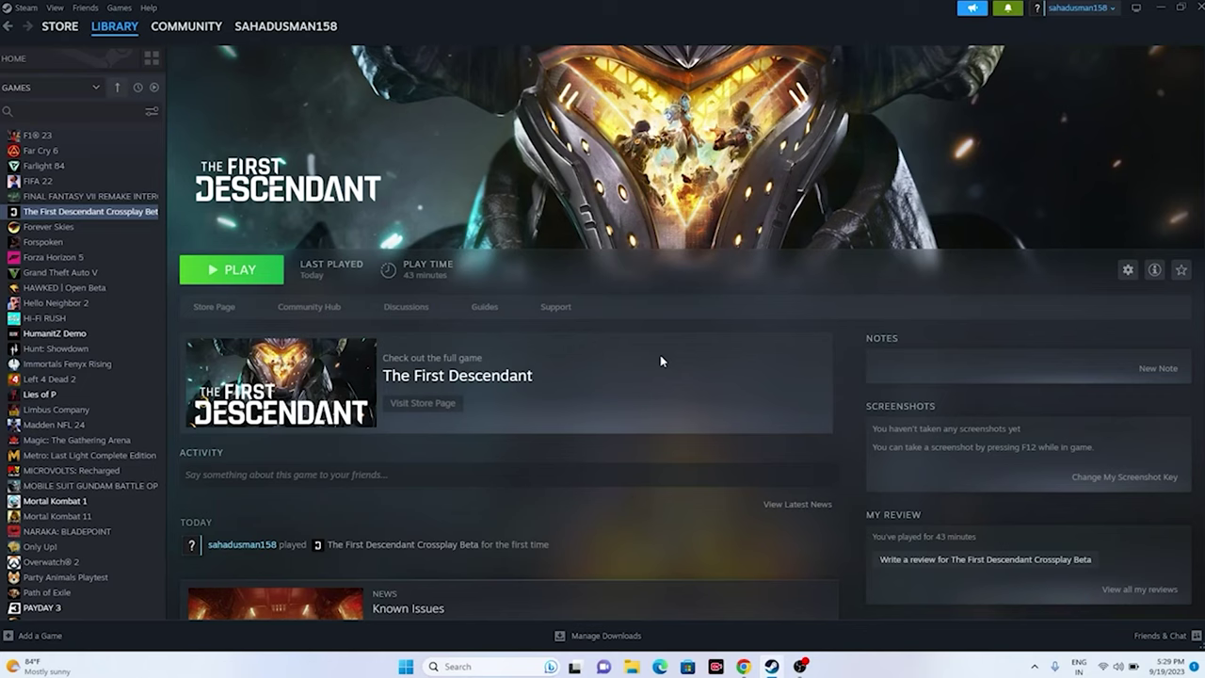
- Open the properties of The First Descendant Crossplay Beta in the Steam library and set its launch options to -dx11
{"action": "right_click", "coordinate": [105, 212]}
{"action": "left_click", "coordinate": [136, 307]}
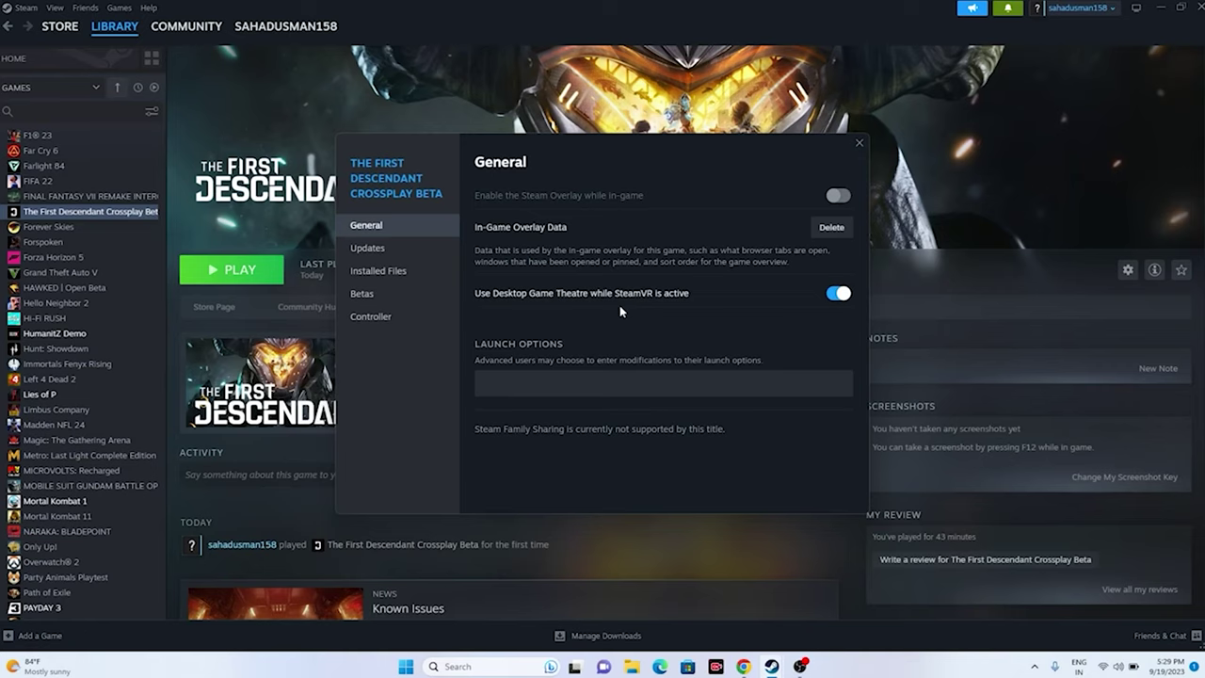
{"action": "left_click", "coordinate": [522, 375]}
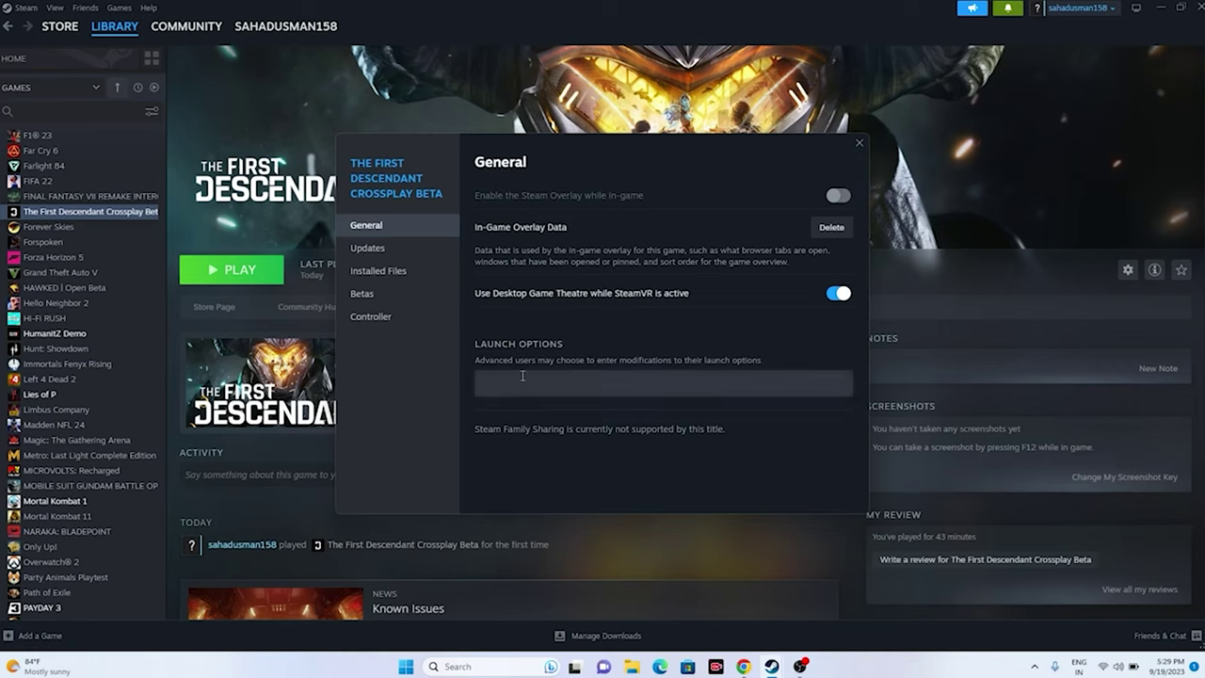
{"action": "left_click", "coordinate": [522, 376]}
{"action": "type", "text": "-dx11"}
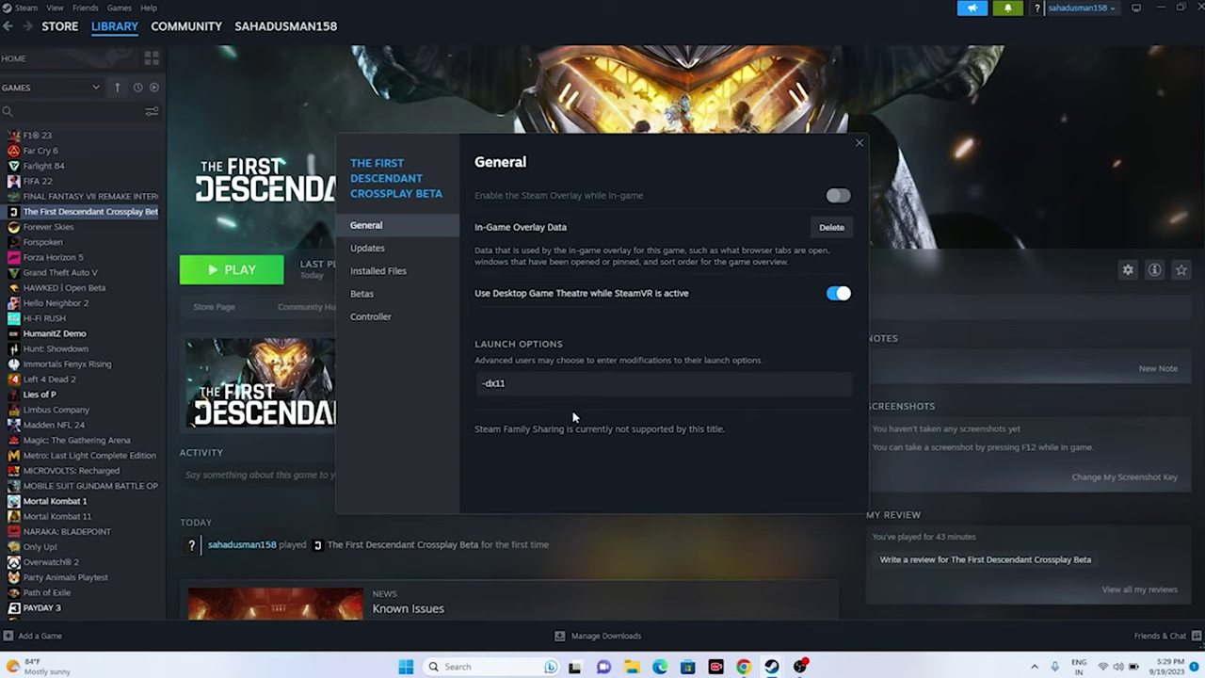
- Change the game's launch option to -dx12 and close its properties
{"action": "key", "text": "BackSpace"}
{"action": "type", "text": "2"}
{"action": "left_click", "coordinate": [859, 143]}
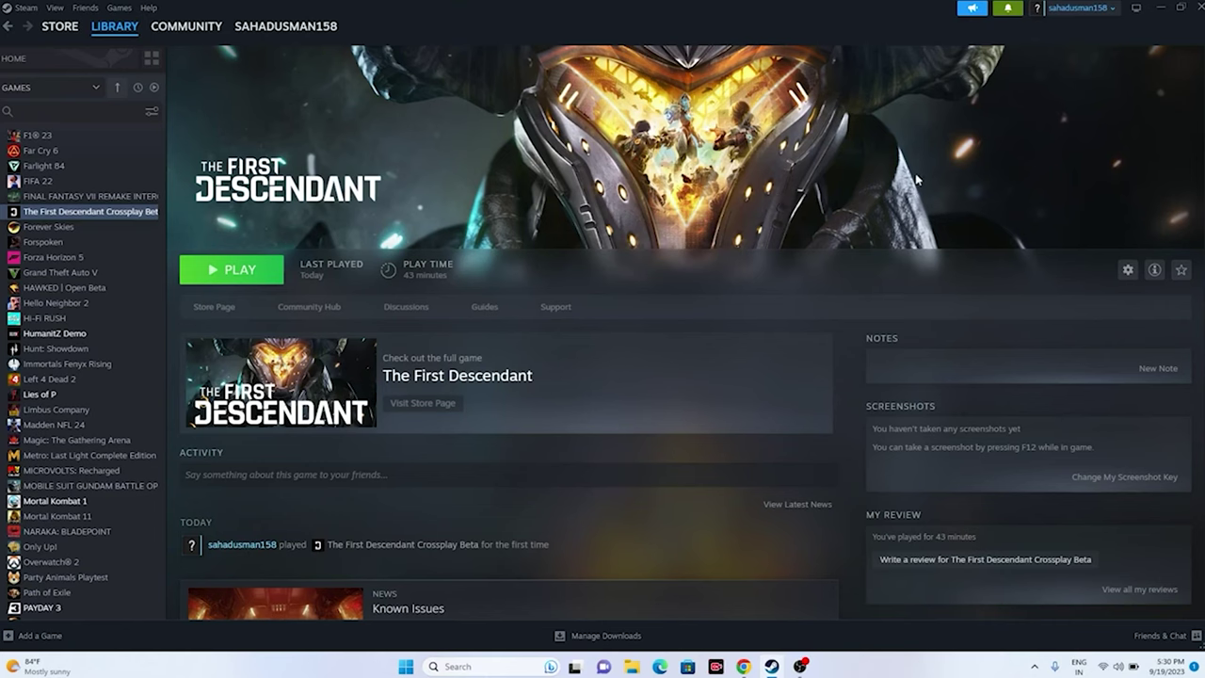
- Minimise Steam, open Task Manager to examine the running apps and background processes, and close it
{"action": "left_click", "coordinate": [1158, 7]}
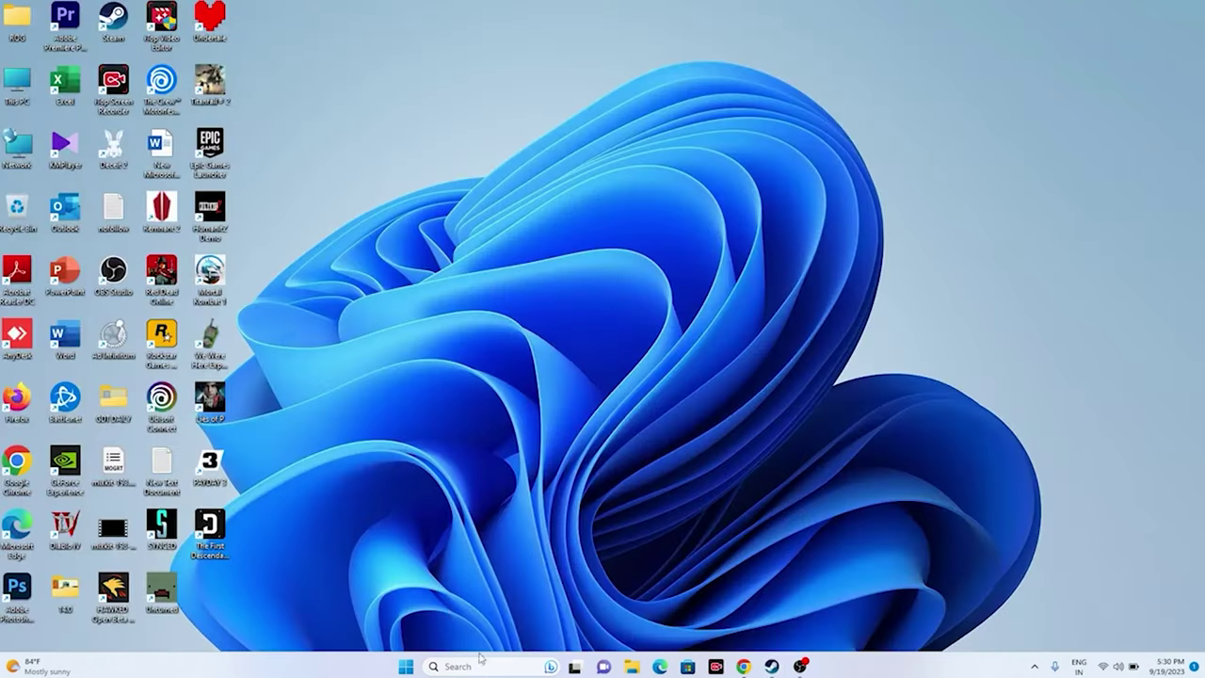
{"action": "right_click", "coordinate": [406, 665]}
{"action": "left_click", "coordinate": [409, 509]}
{"action": "left_click", "coordinate": [568, 137]}
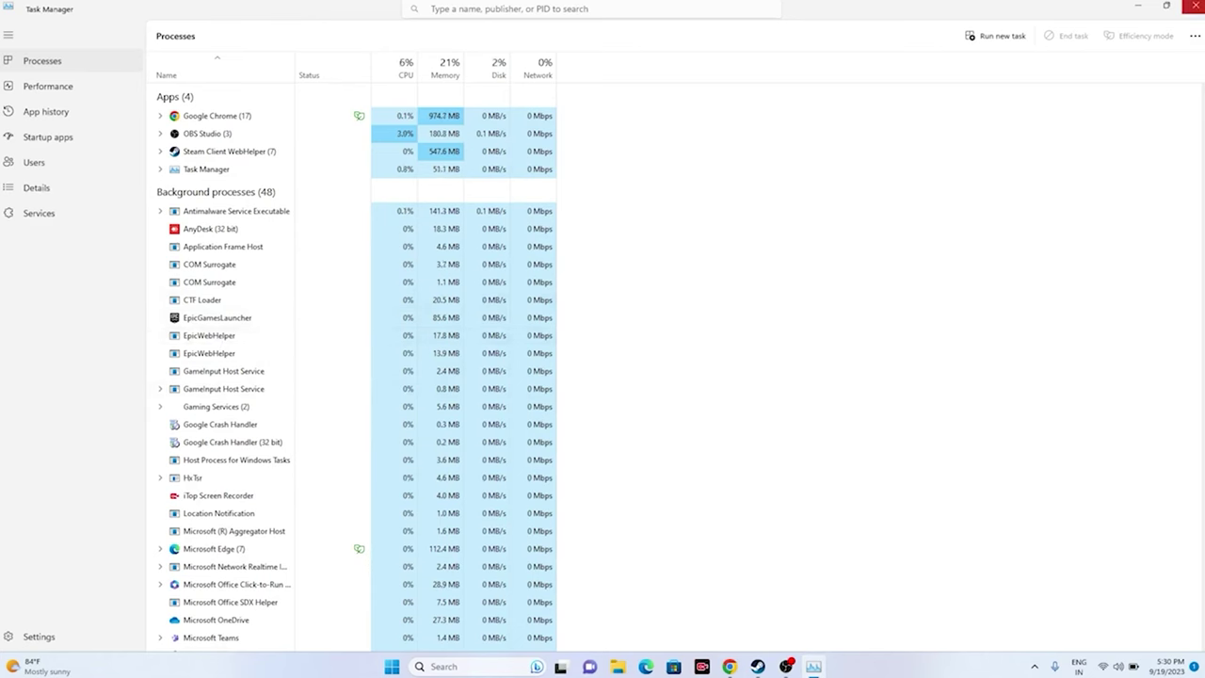
{"action": "left_click", "coordinate": [1193, 5]}
- Bring Steam back up, open the Windows Graphics settings and look through the apps with custom options
{"action": "left_click", "coordinate": [771, 666]}
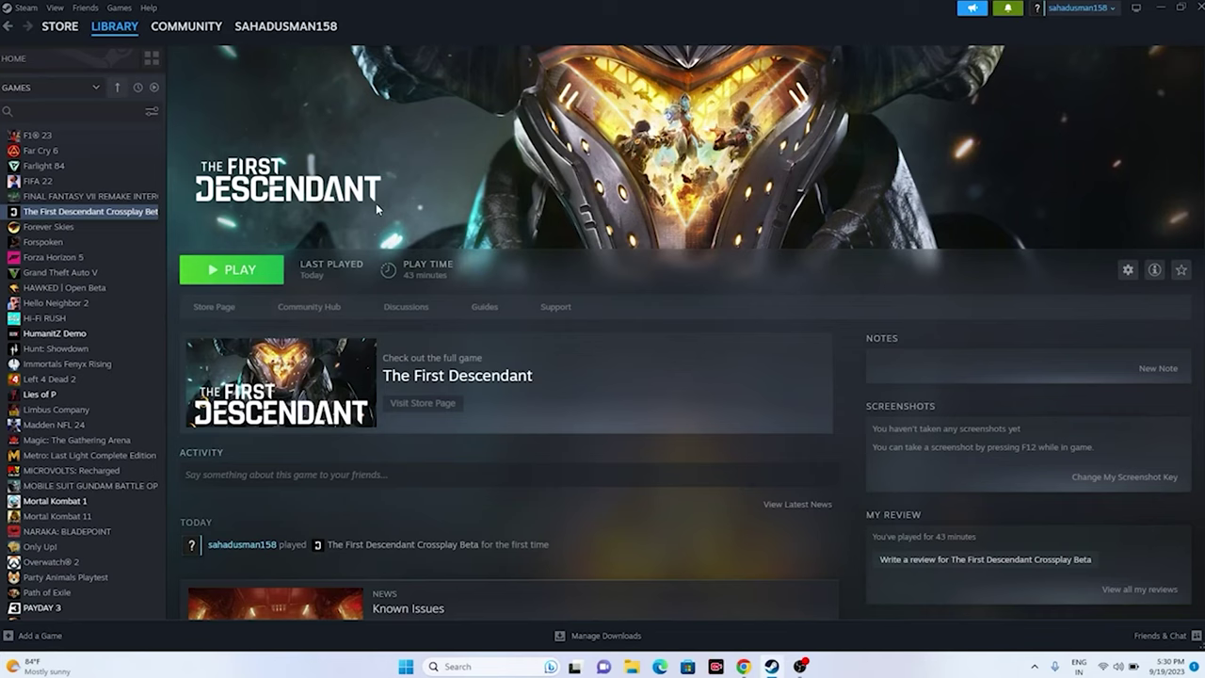
{"action": "left_click", "coordinate": [495, 661]}
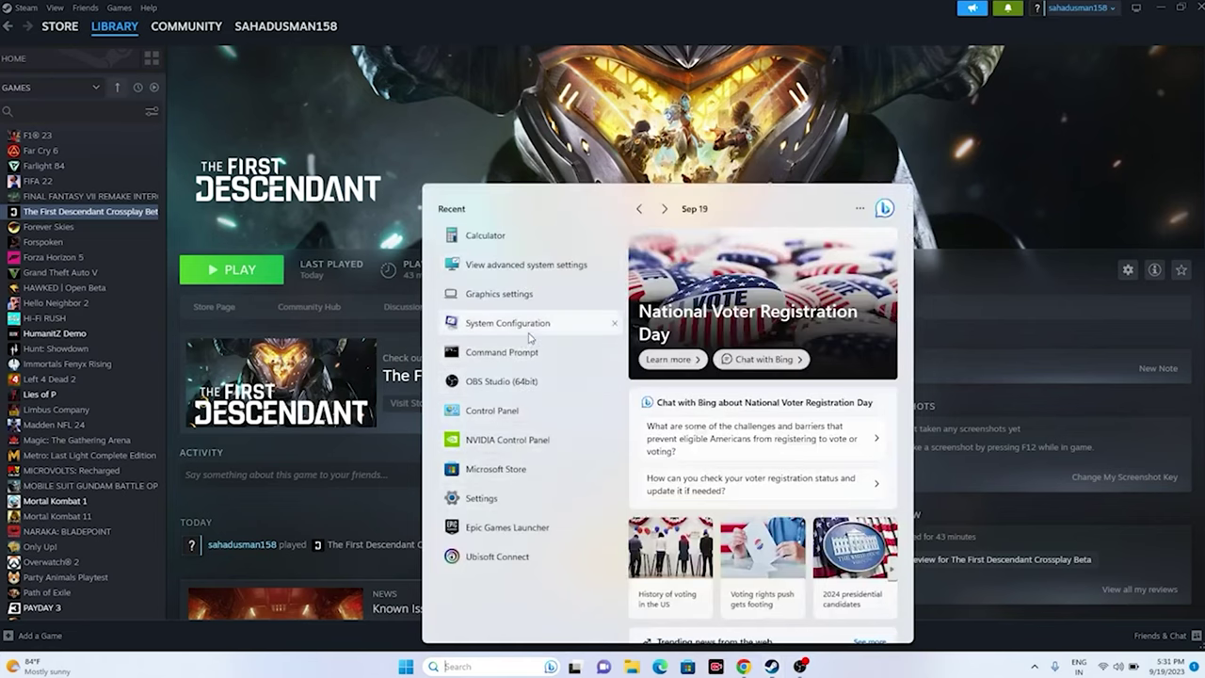
{"action": "left_click", "coordinate": [533, 290]}
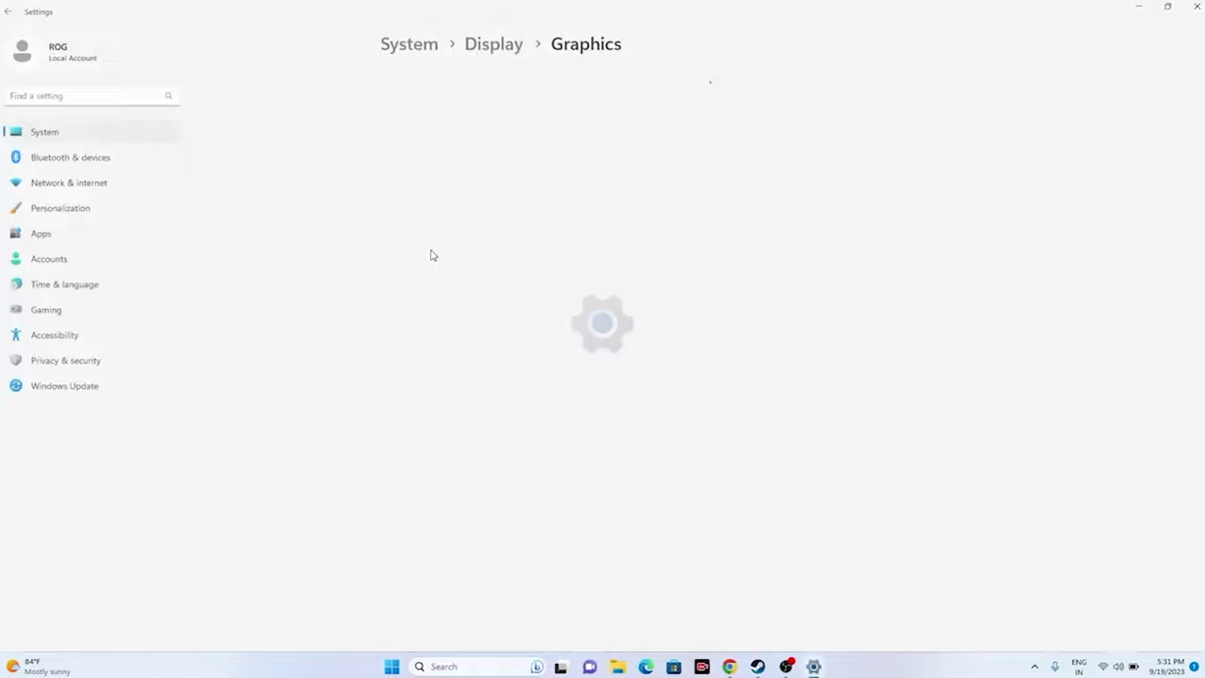
{"action": "scroll", "coordinate": [732, 295], "scroll_direction": "down", "scroll_amount": 3}
{"action": "scroll", "coordinate": [730, 296], "scroll_direction": "down", "scroll_amount": 3}
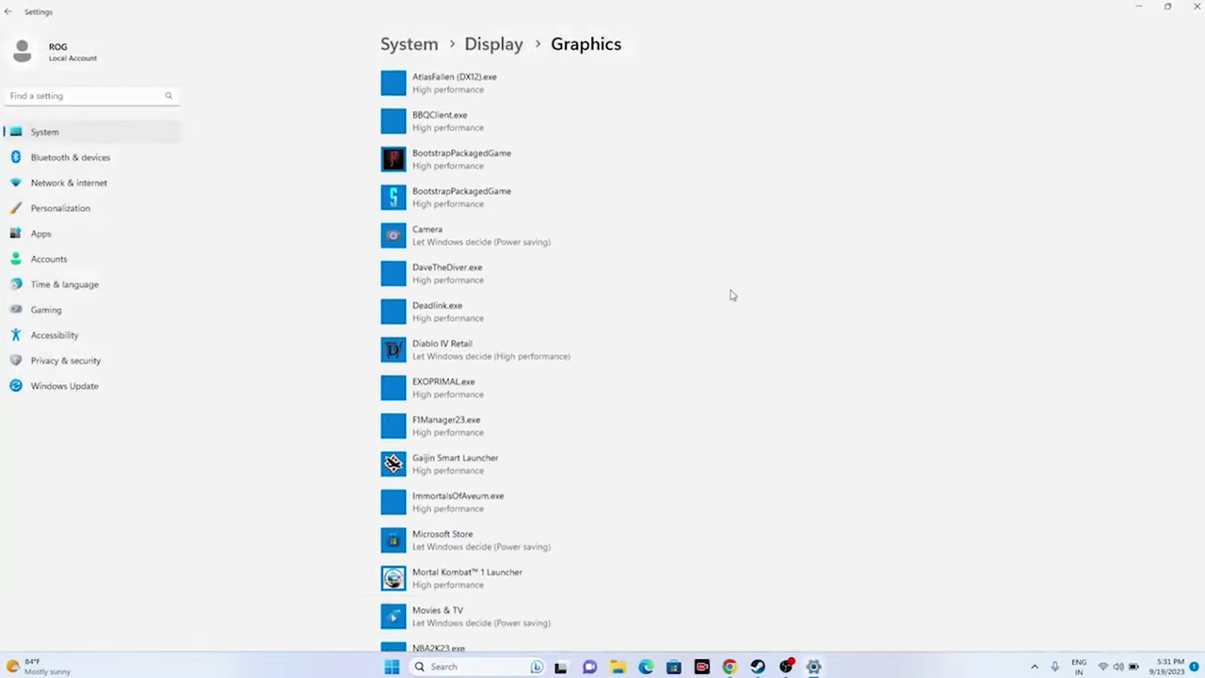
{"action": "scroll", "coordinate": [731, 296], "scroll_direction": "up", "scroll_amount": 5}
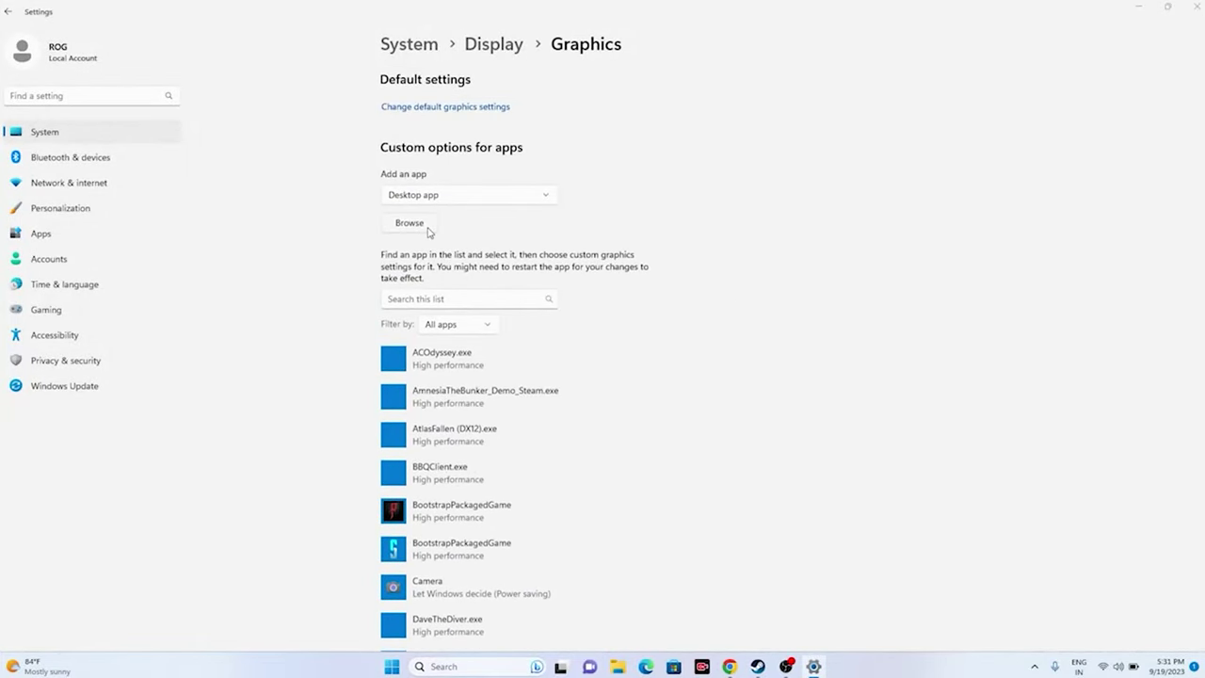
- Start adding a desktop app to the custom graphics options and browse to Program Files (x86)\Steam\steamapps\common on the C: drive
{"action": "left_click", "coordinate": [427, 228]}
{"action": "left_click", "coordinate": [45, 242]}
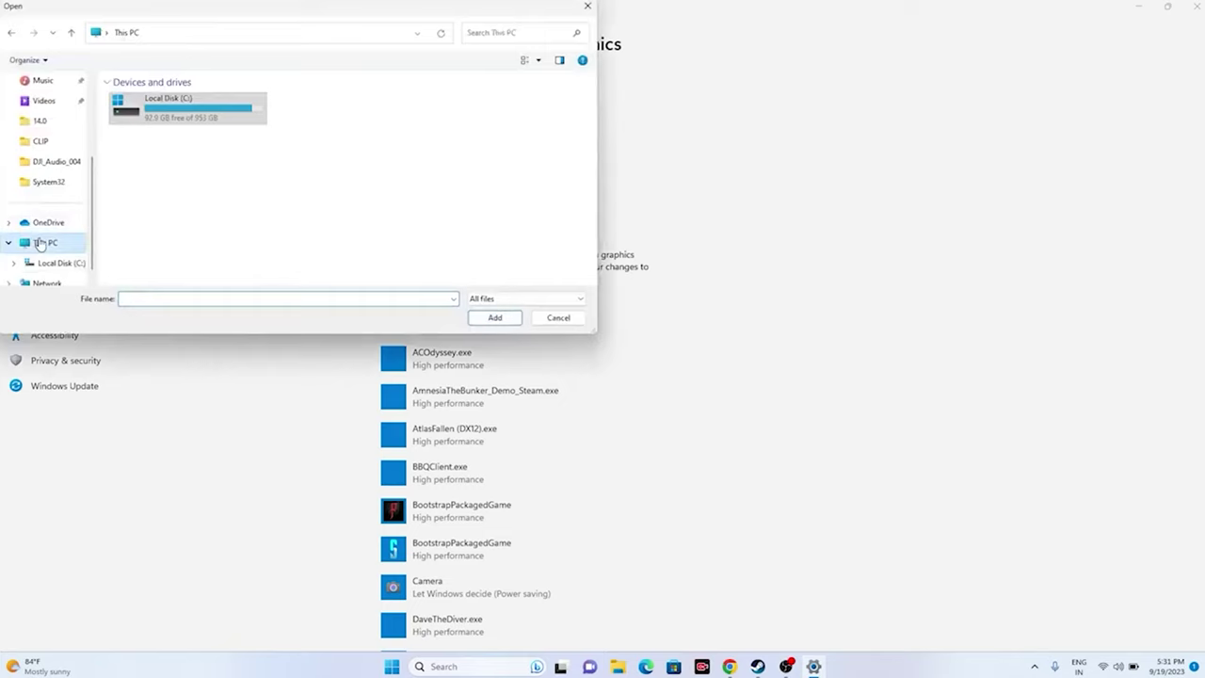
{"action": "double_click", "coordinate": [209, 122]}
{"action": "double_click", "coordinate": [169, 196]}
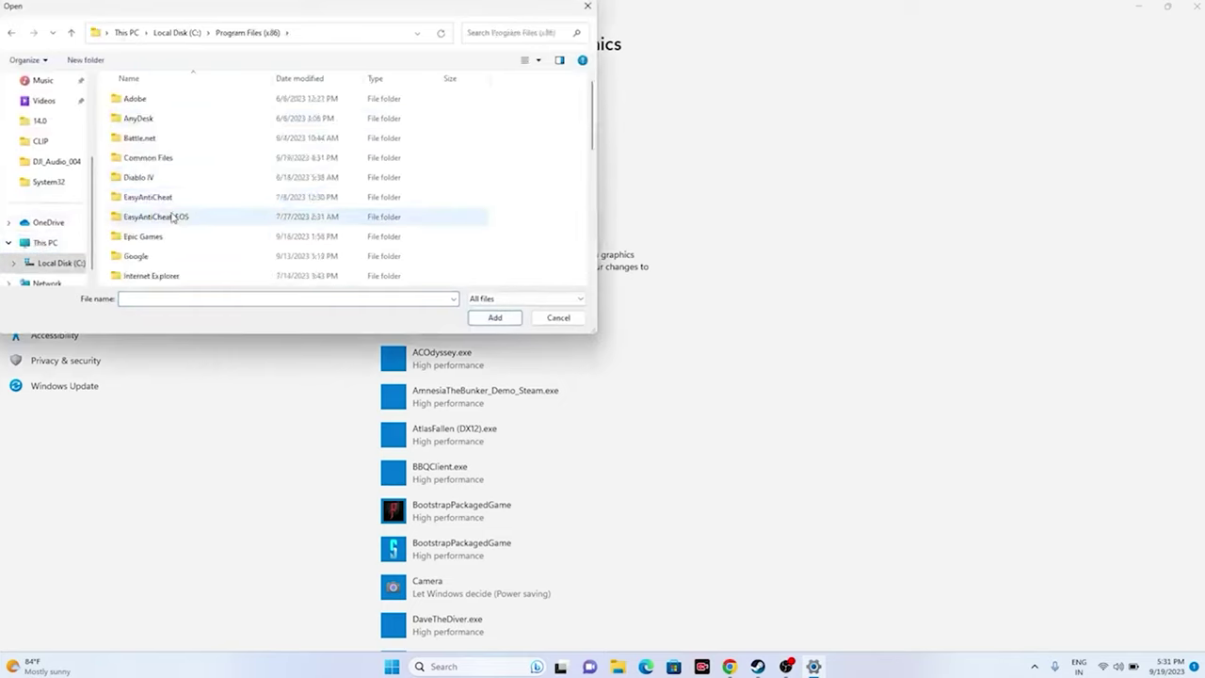
{"action": "scroll", "coordinate": [174, 218], "scroll_direction": "down", "scroll_amount": 5}
{"action": "double_click", "coordinate": [161, 197]}
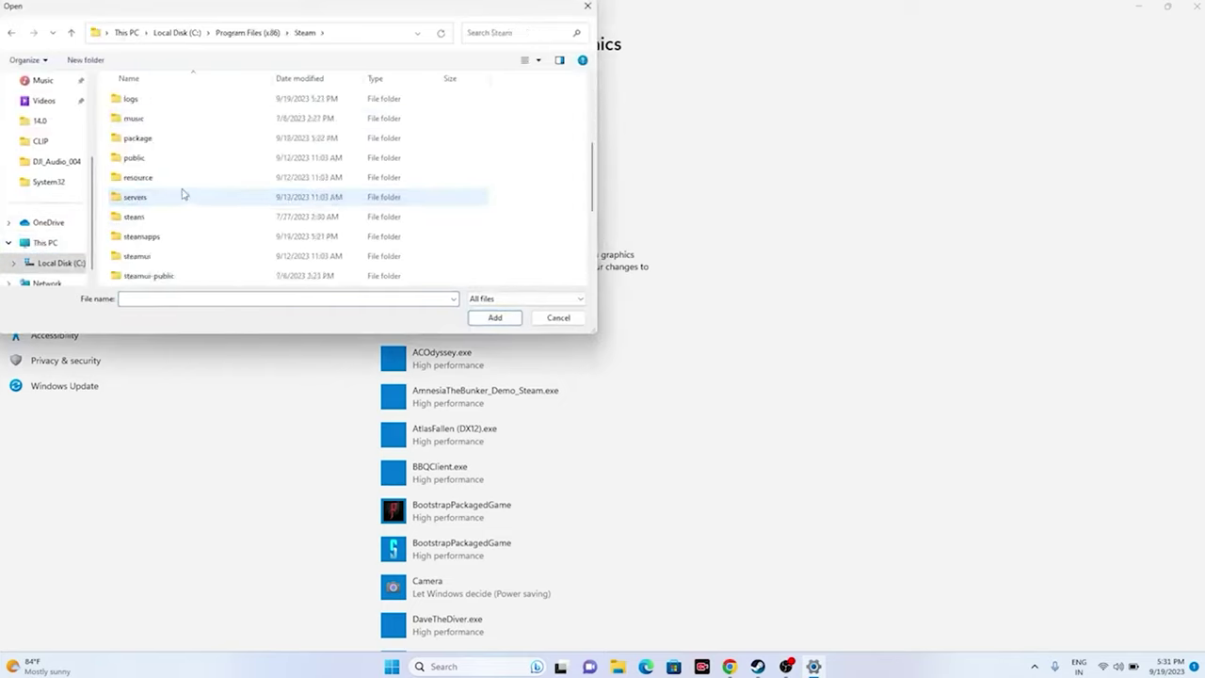
{"action": "scroll", "coordinate": [183, 194], "scroll_direction": "down", "scroll_amount": 1}
{"action": "double_click", "coordinate": [169, 178]}
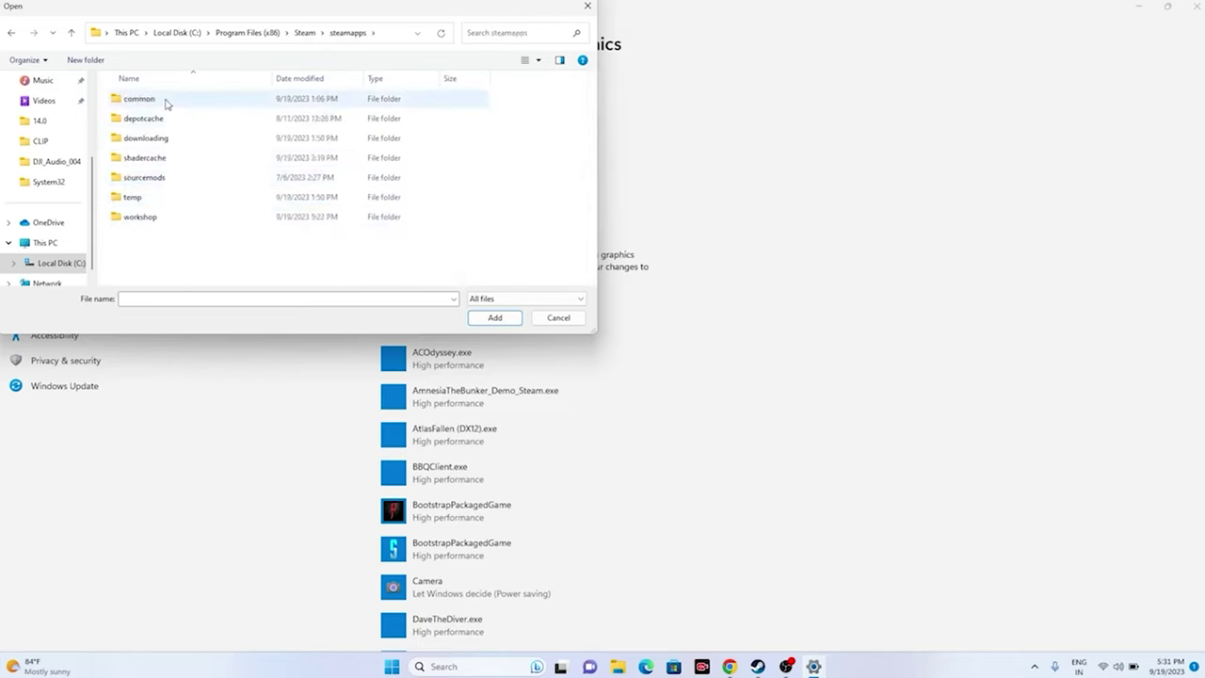
{"action": "double_click", "coordinate": [165, 101]}
- Add the TheFirstDescendant application from The First Descendant Steam Beta folder to the custom graphics list
{"action": "scroll", "coordinate": [231, 161], "scroll_direction": "down", "scroll_amount": 6}
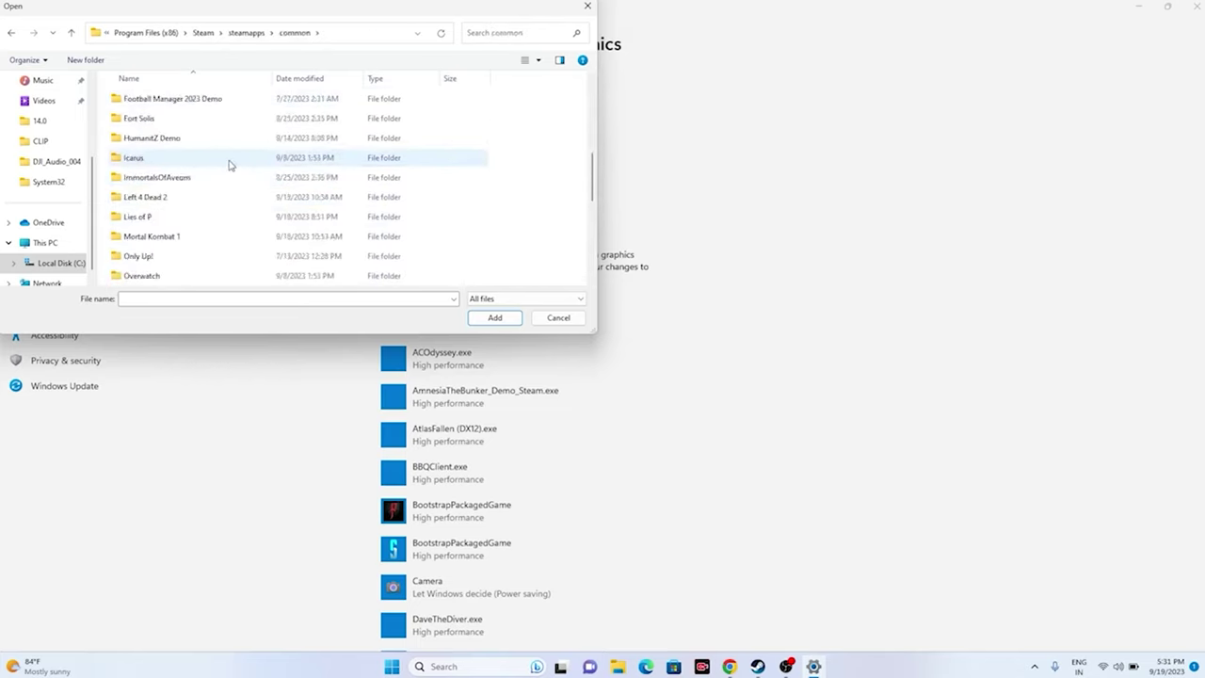
{"action": "scroll", "coordinate": [229, 164], "scroll_direction": "down", "scroll_amount": 8}
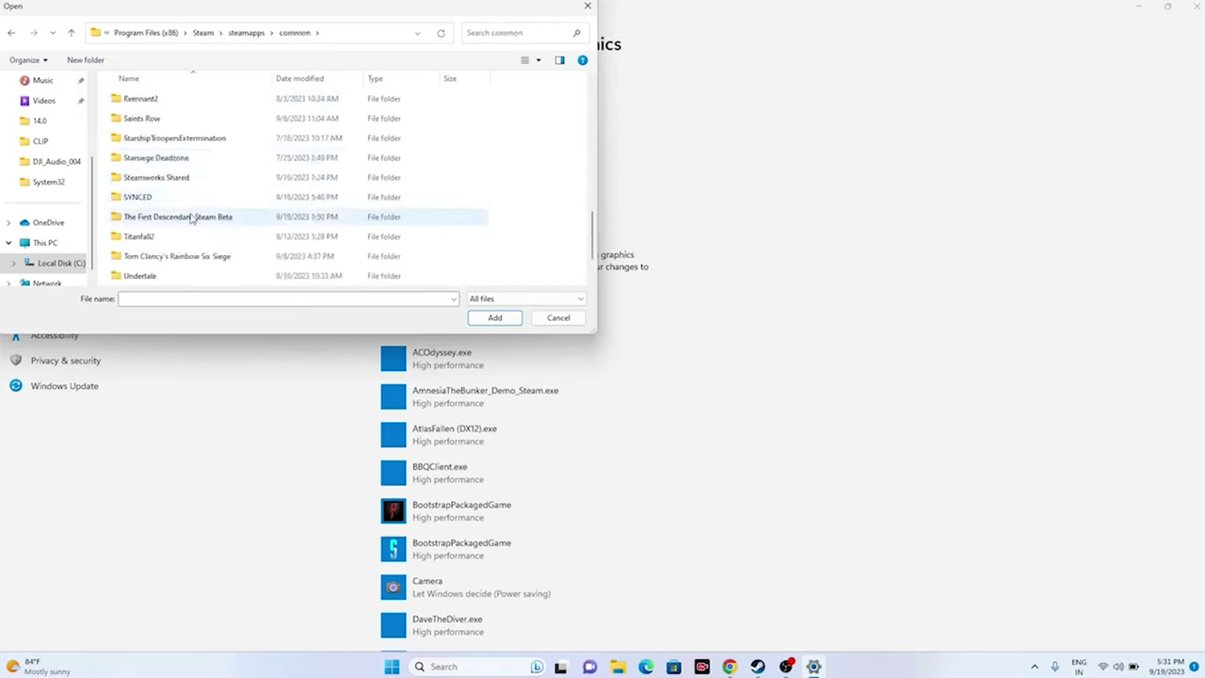
{"action": "double_click", "coordinate": [191, 219]}
{"action": "left_click", "coordinate": [183, 141]}
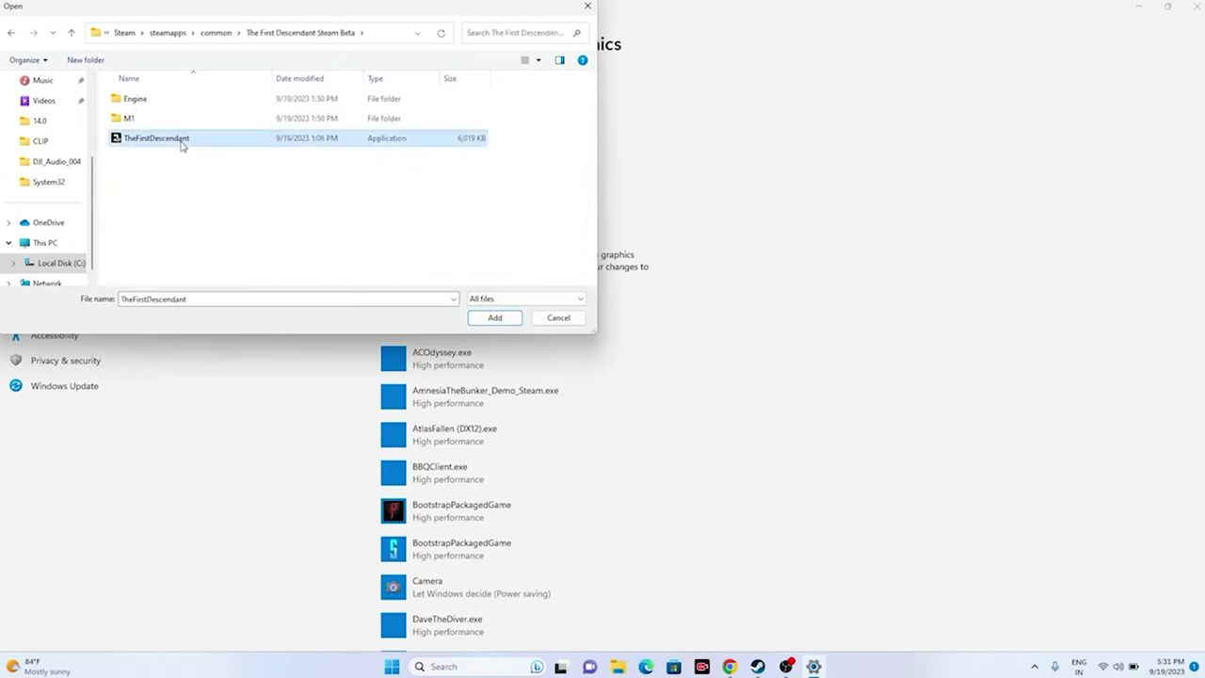
{"action": "left_click", "coordinate": [485, 319]}
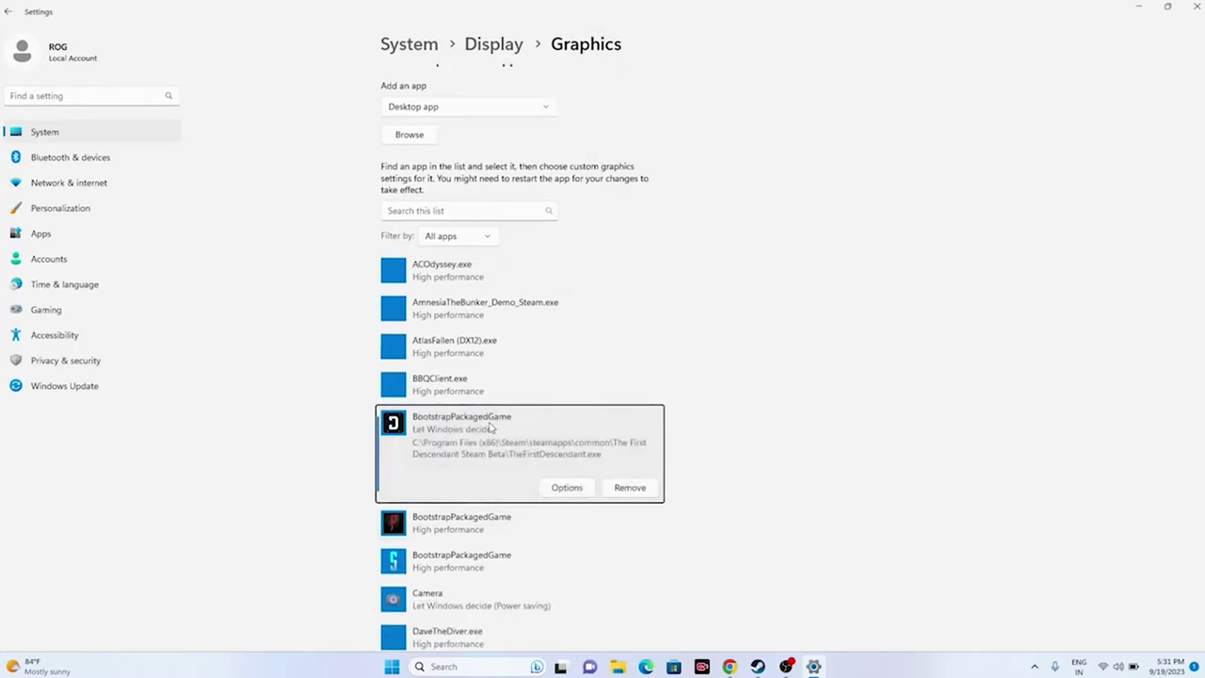
- Set the added game's graphics preference to High performance, save it and close Settings
{"action": "left_click", "coordinate": [561, 487]}
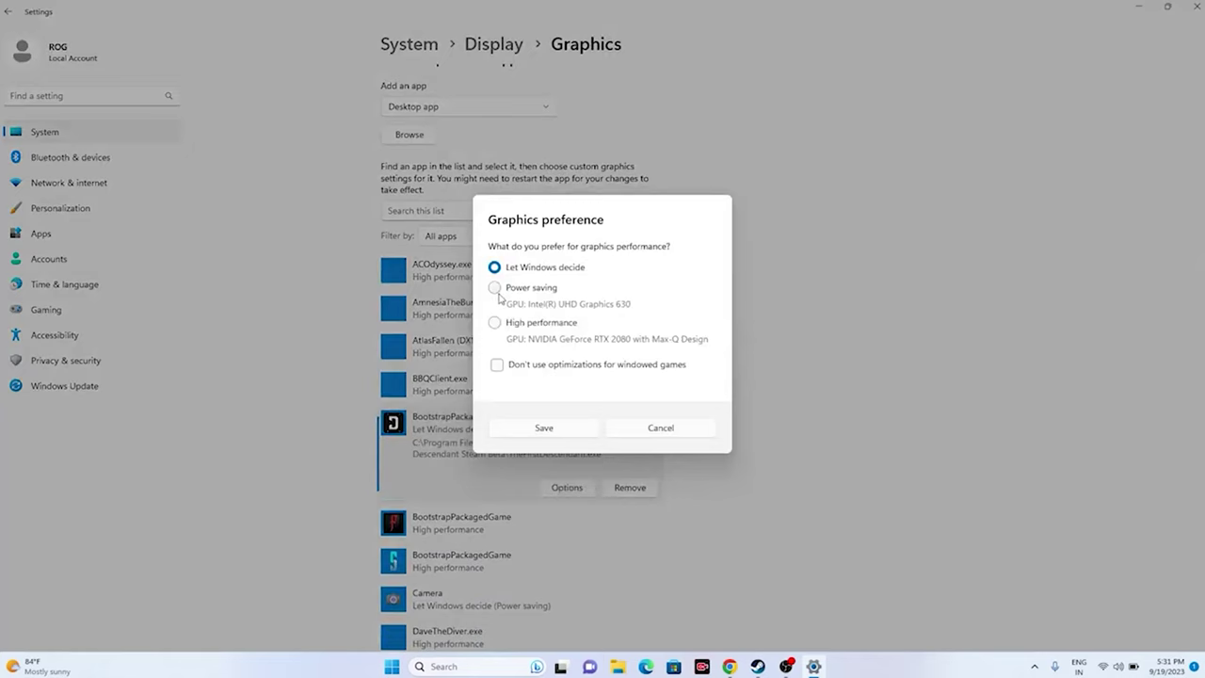
{"action": "left_click", "coordinate": [494, 322]}
{"action": "left_click", "coordinate": [552, 430]}
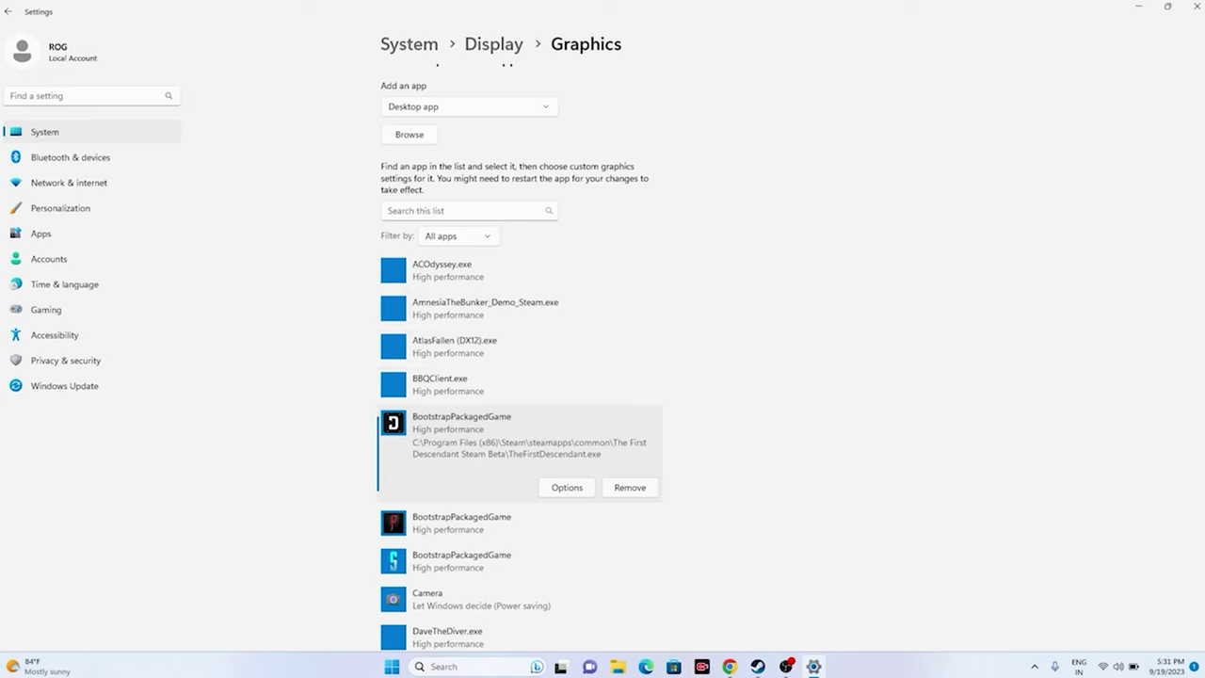
{"action": "left_click", "coordinate": [1195, 6]}
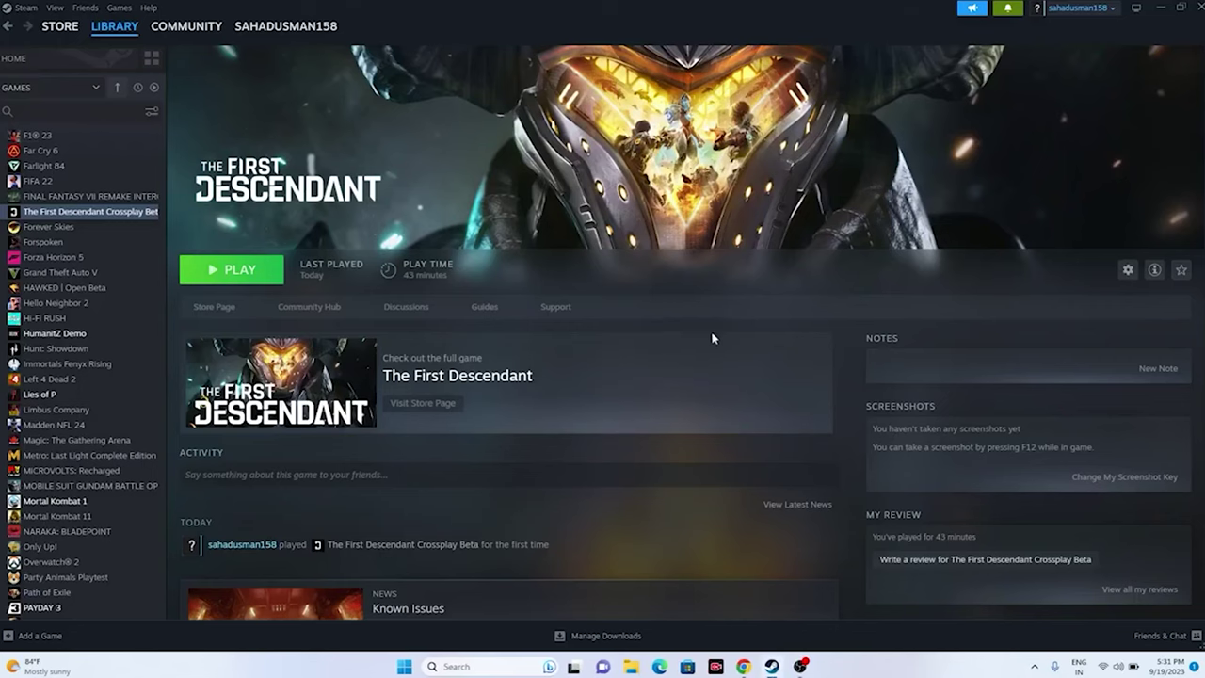
- Open the advanced system settings and go through the advanced performance options to the virtual memory settings
{"action": "left_click", "coordinate": [471, 665]}
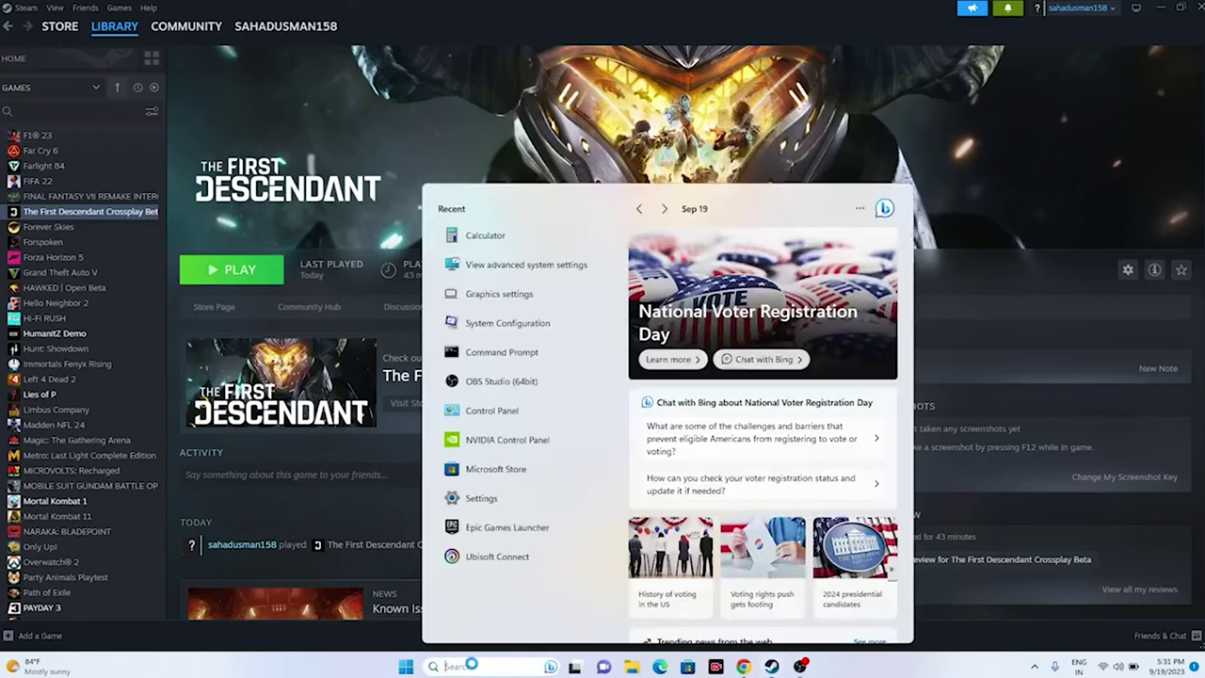
{"action": "left_click", "coordinate": [490, 261]}
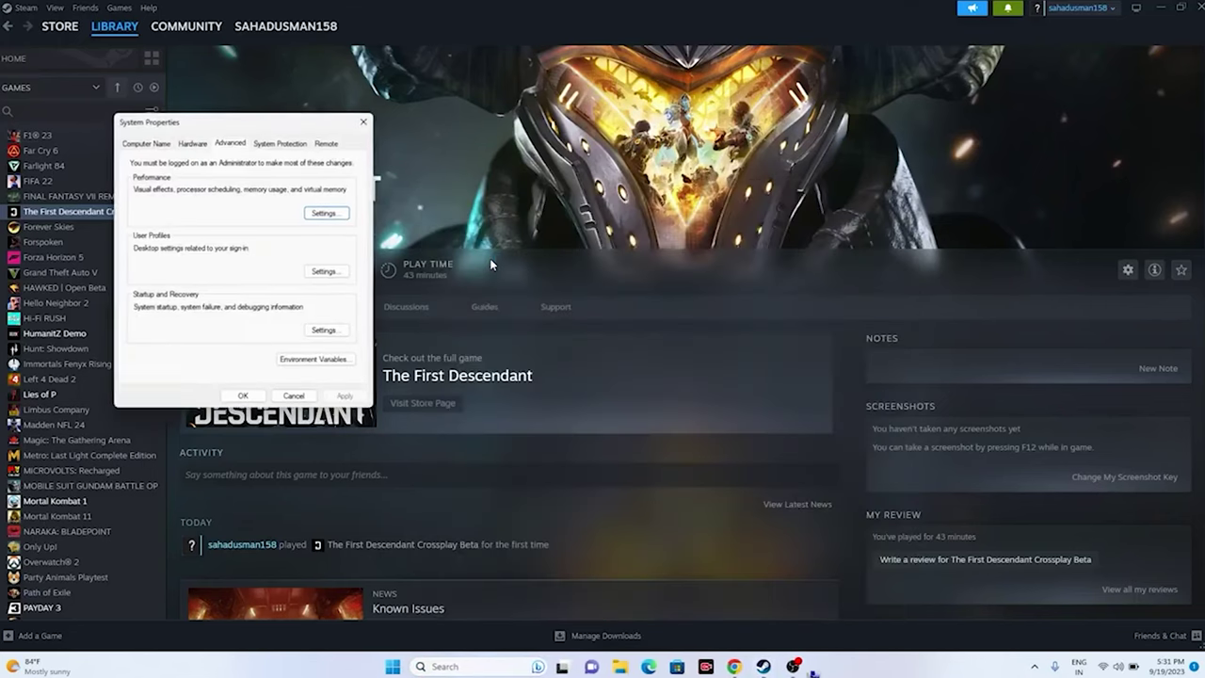
{"action": "left_click", "coordinate": [326, 212]}
{"action": "left_click", "coordinate": [213, 192]}
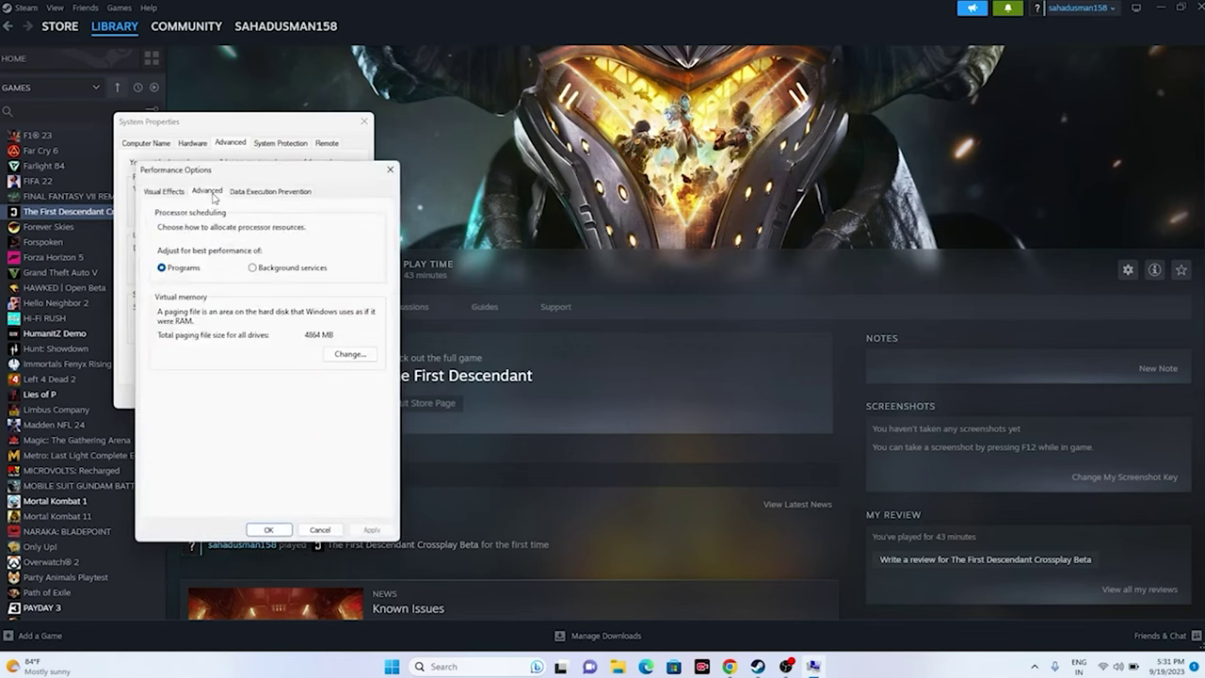
{"action": "left_click", "coordinate": [351, 356]}
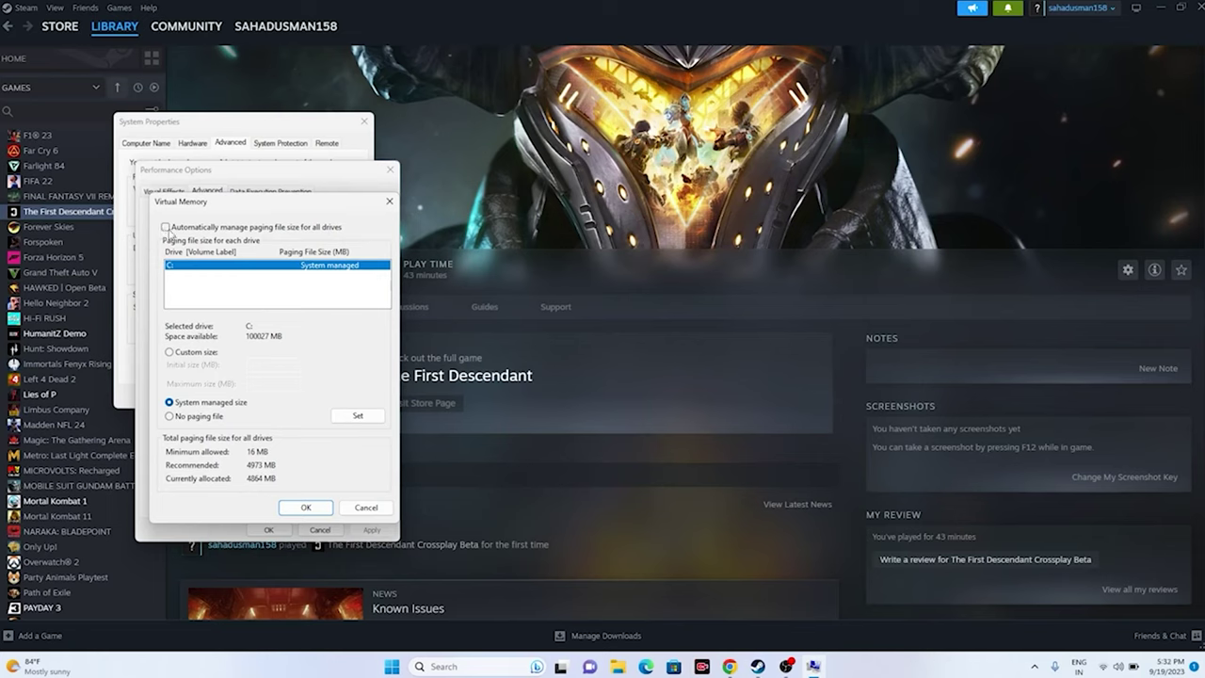
- Keep automatic paging file management off and choose a custom paging file size for drive C:
{"action": "left_click", "coordinate": [166, 227]}
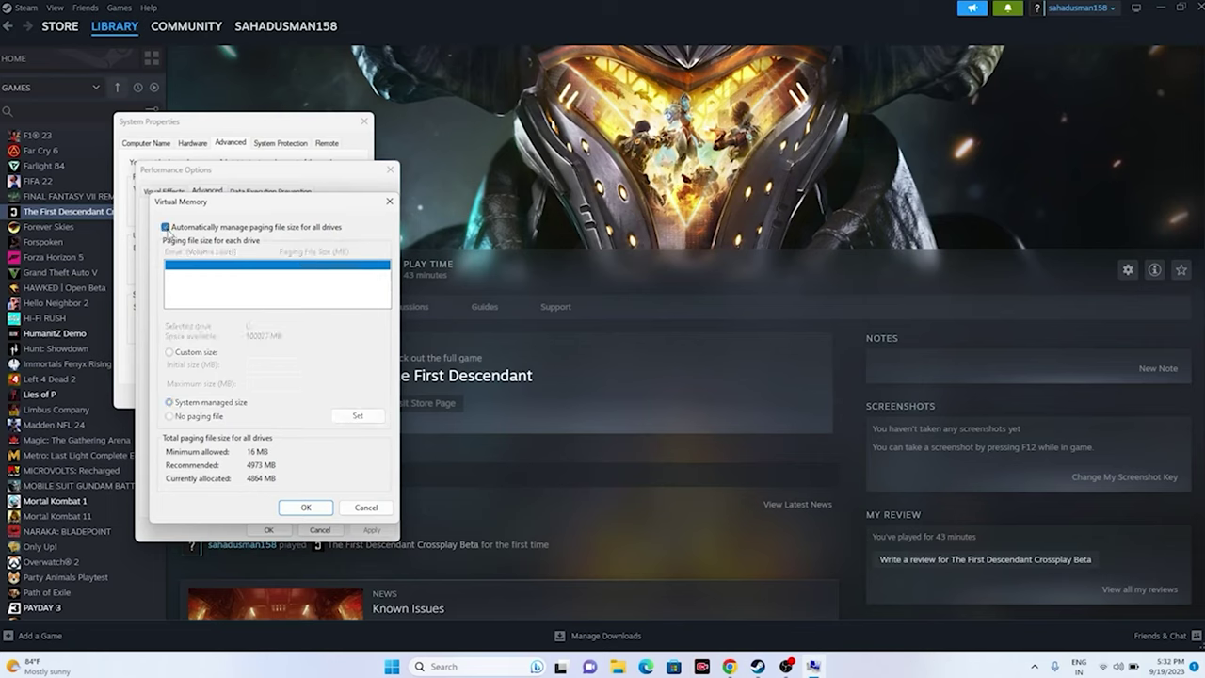
{"action": "left_click", "coordinate": [167, 228]}
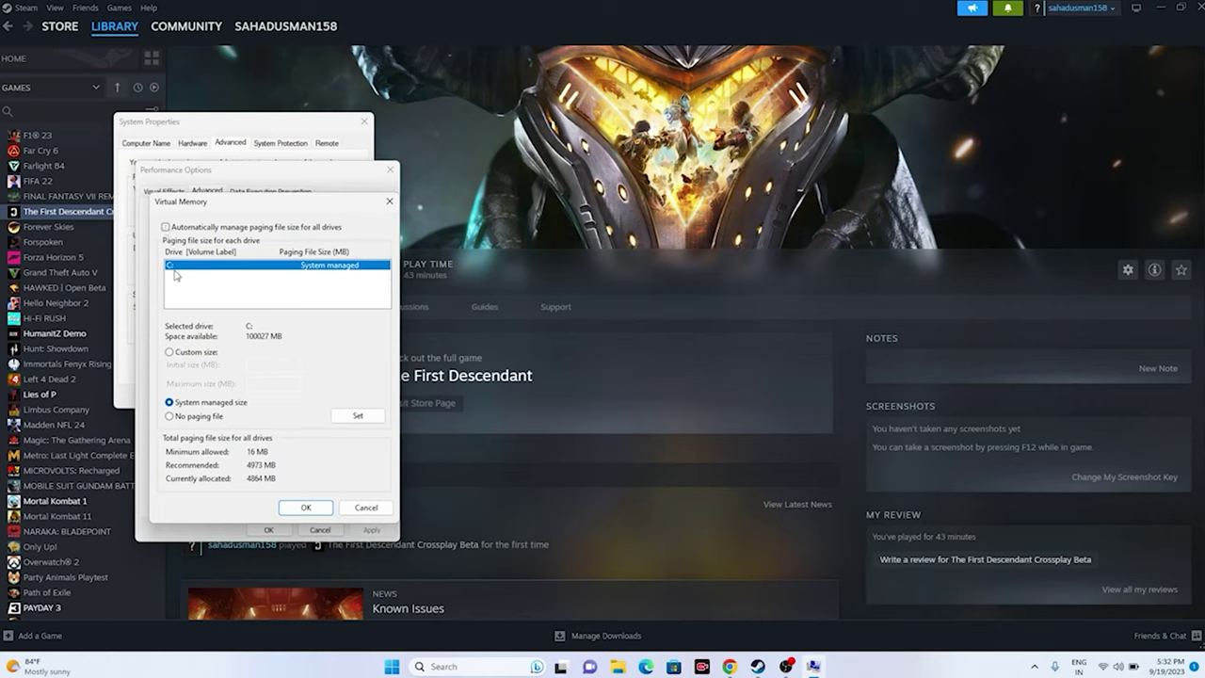
{"action": "left_click", "coordinate": [170, 352]}
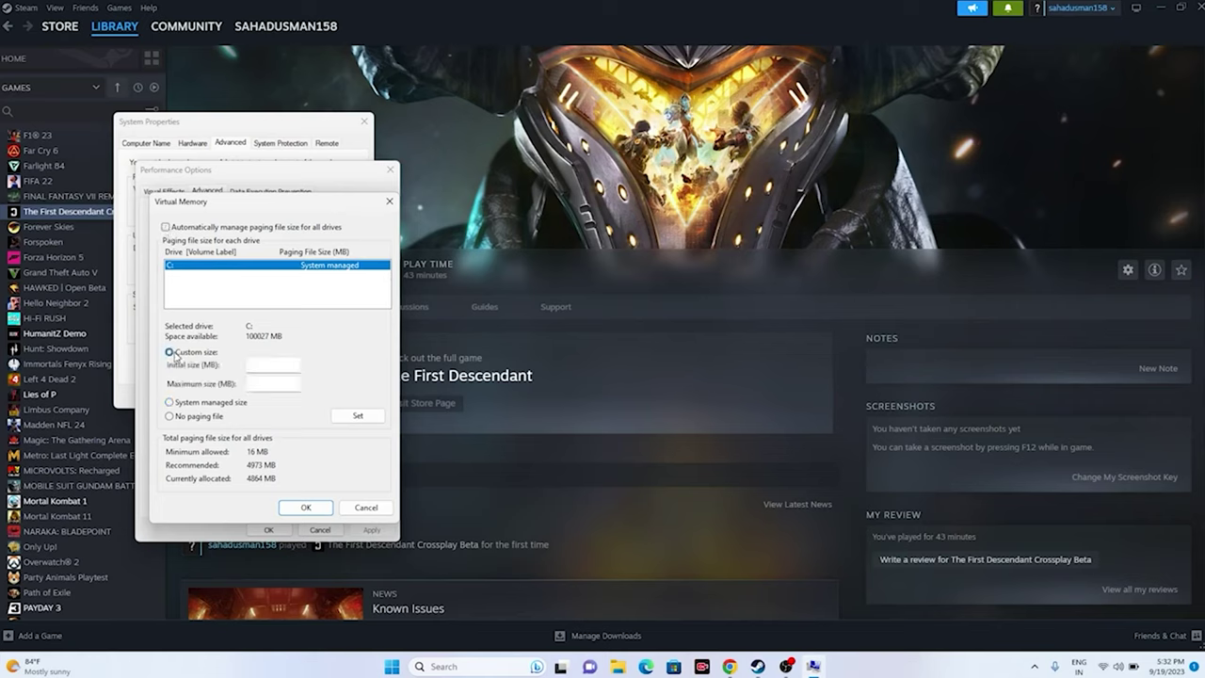
{"action": "left_click", "coordinate": [267, 367]}
{"action": "left_click", "coordinate": [269, 382]}
{"action": "left_click", "coordinate": [268, 365]}
{"action": "left_click", "coordinate": [268, 380]}
- Open Calculator and multiply 32 by 1024
{"action": "left_click", "coordinate": [496, 661]}
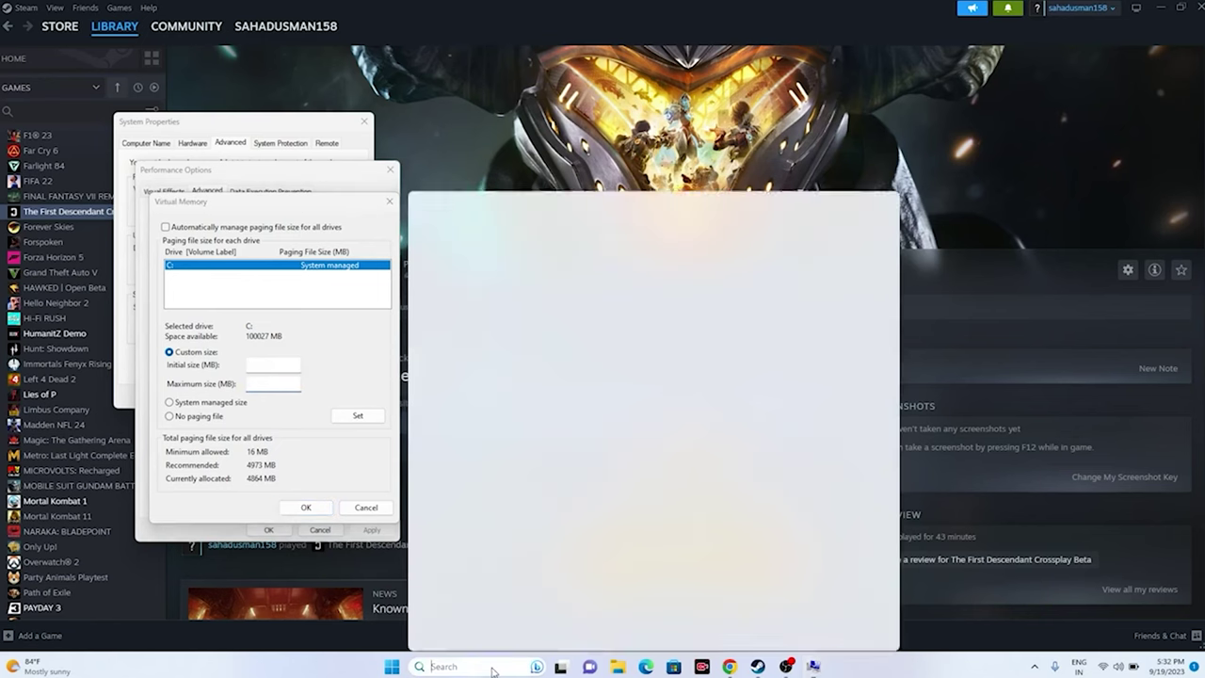
{"action": "left_click", "coordinate": [492, 247]}
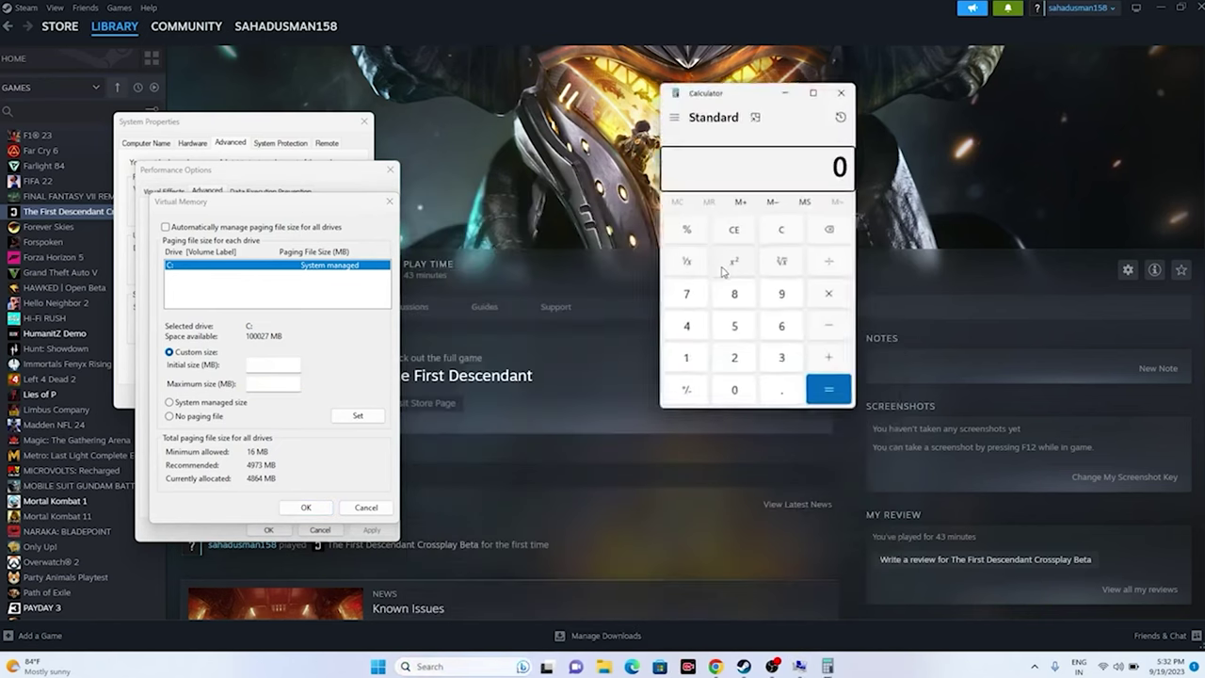
{"action": "left_click", "coordinate": [766, 364]}
{"action": "left_click", "coordinate": [757, 367]}
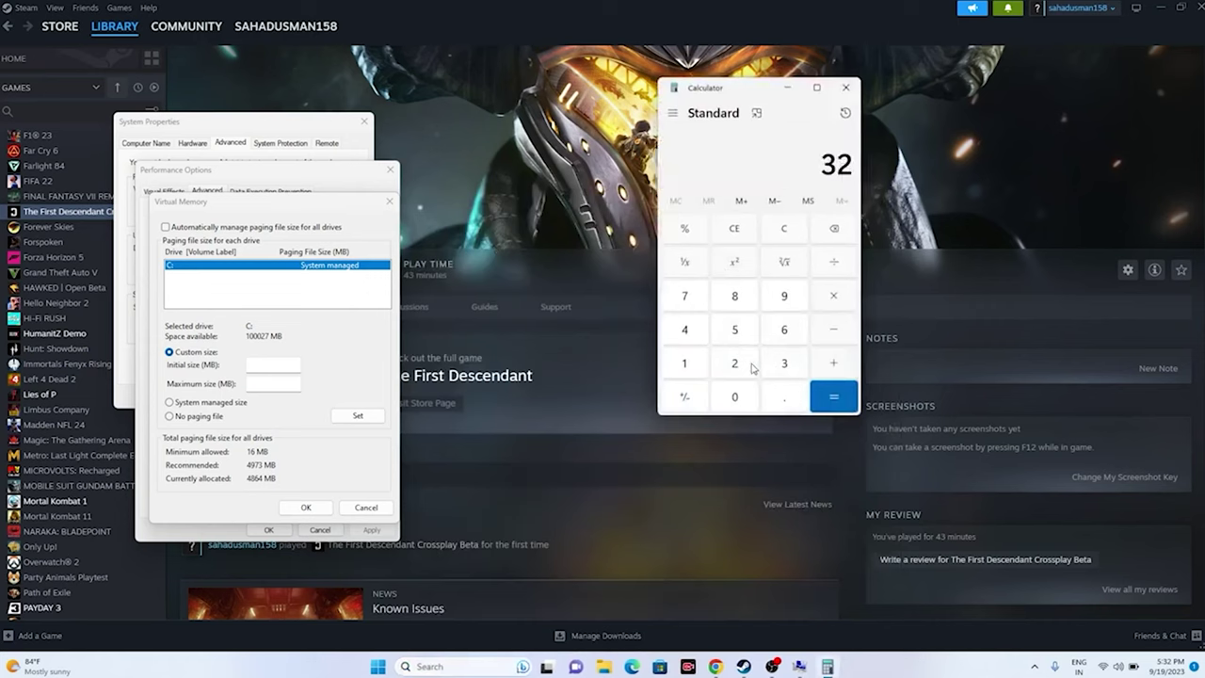
{"action": "key", "text": "asterisk"}
{"action": "left_click", "coordinate": [697, 365]}
{"action": "left_click", "coordinate": [720, 393]}
{"action": "left_click", "coordinate": [725, 362]}
{"action": "key", "text": "4"}
{"action": "left_click", "coordinate": [816, 393]}
- Multiply the calculated result by 1.5 and enter 49,152 MB as the initial paging file size
{"action": "left_click", "coordinate": [833, 295]}
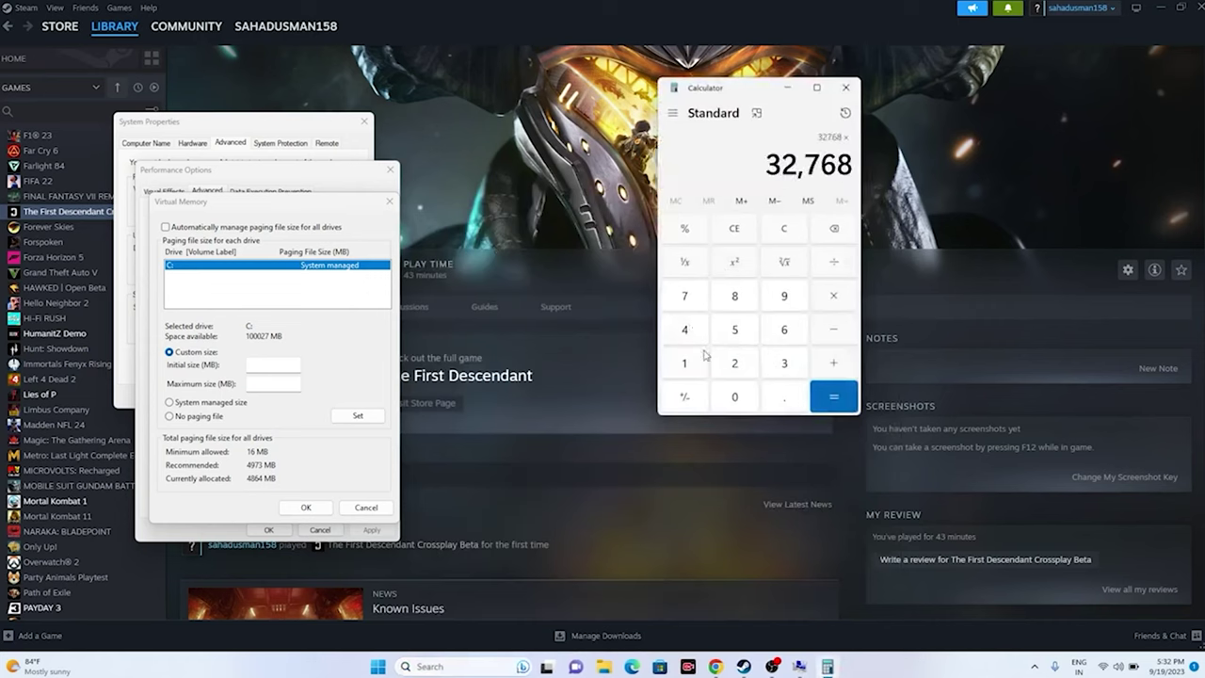
{"action": "left_click", "coordinate": [704, 355]}
{"action": "left_click", "coordinate": [778, 395]}
{"action": "left_click", "coordinate": [732, 330]}
{"action": "left_click", "coordinate": [821, 394]}
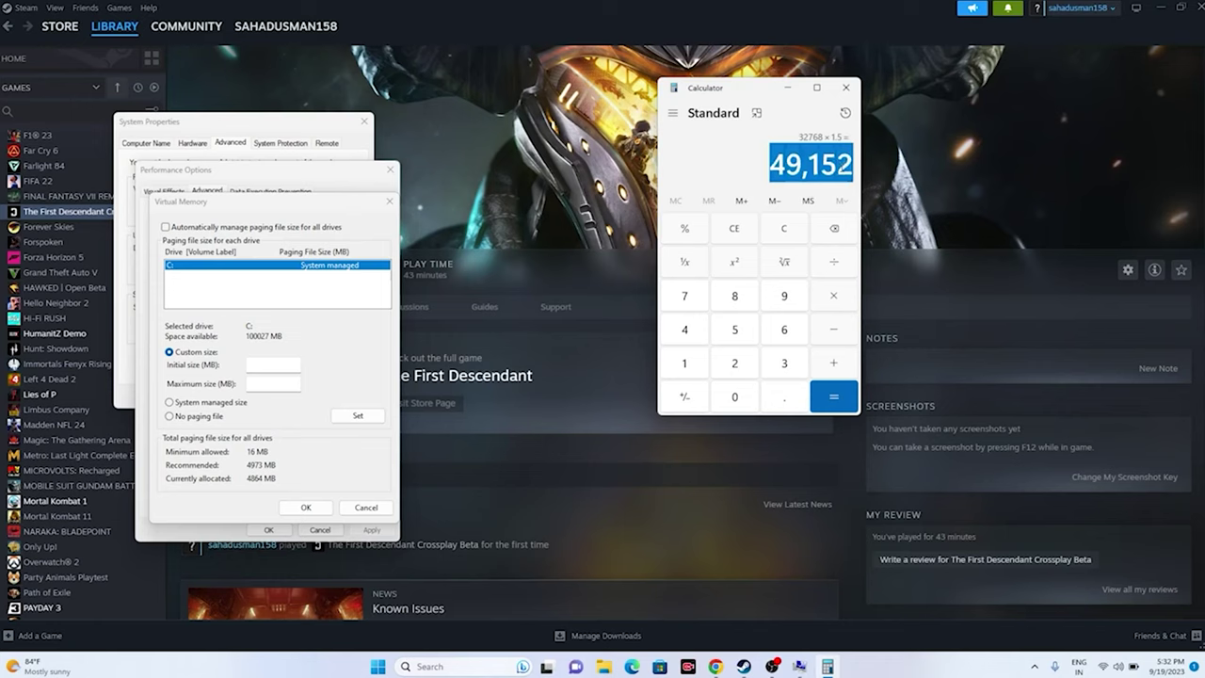
{"action": "right_click", "coordinate": [292, 362]}
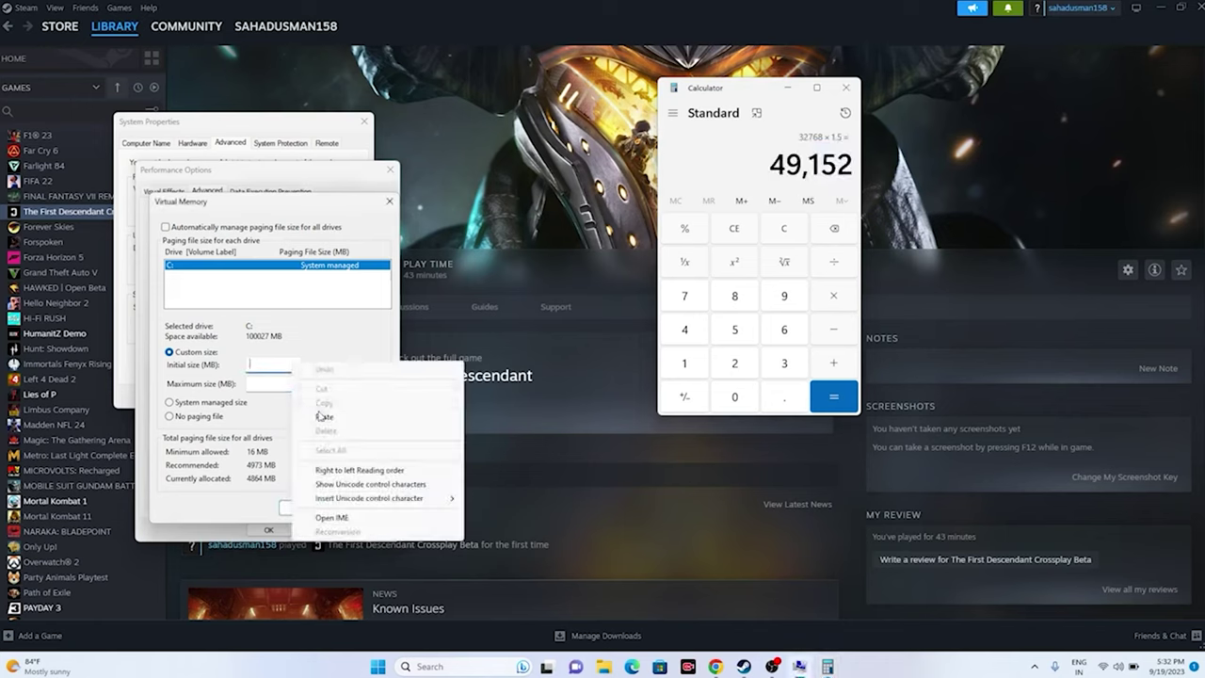
{"action": "left_click", "coordinate": [322, 418]}
{"action": "key", "text": "Tab"}
- Clear the calculator and calculate 32 times 1024 times 3
{"action": "left_click", "coordinate": [780, 227]}
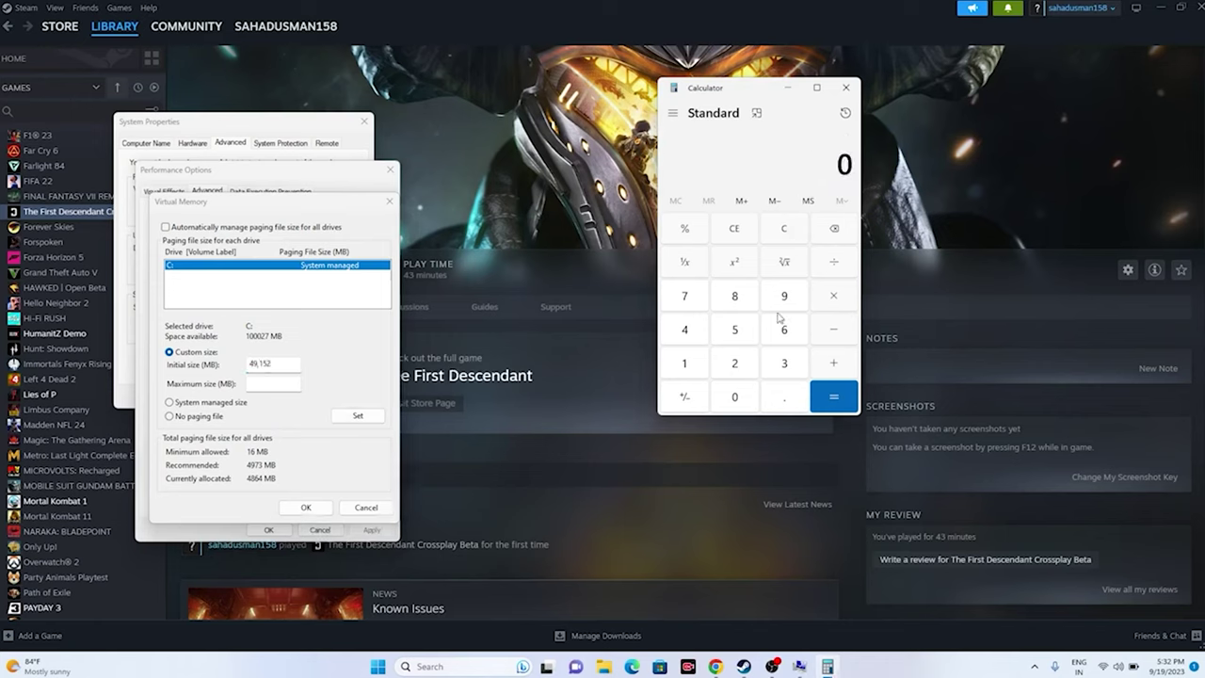
{"action": "left_click", "coordinate": [784, 362]}
{"action": "left_click", "coordinate": [734, 362]}
{"action": "left_click", "coordinate": [833, 296]}
{"action": "left_click", "coordinate": [696, 363]}
{"action": "left_click", "coordinate": [733, 396]}
{"action": "left_click", "coordinate": [734, 362]}
{"action": "left_click", "coordinate": [682, 329]}
{"action": "left_click", "coordinate": [833, 396]}
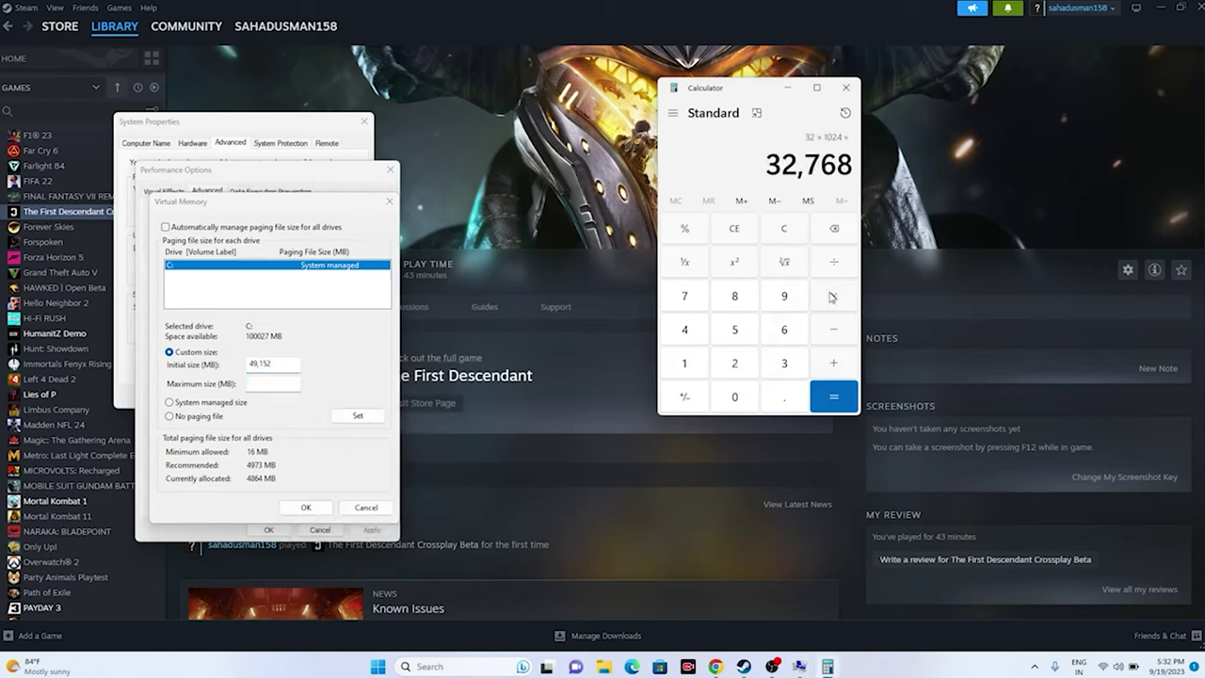
{"action": "left_click", "coordinate": [833, 295]}
{"action": "left_click", "coordinate": [783, 364]}
{"action": "left_click", "coordinate": [833, 396]}
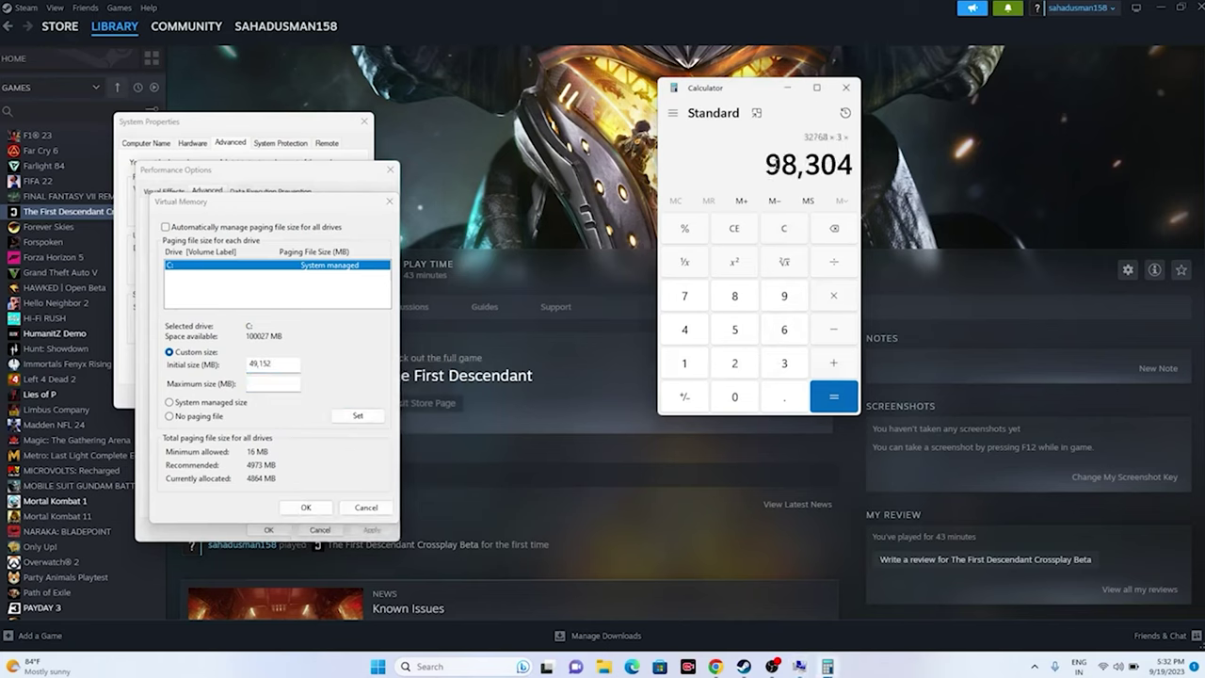
- Copy the result 98,304 as the maximum paging file size in MB, confirm the settings and close the system dialogs and Calculator
{"action": "right_click", "coordinate": [871, 165]}
{"action": "left_click", "coordinate": [898, 179]}
{"action": "right_click", "coordinate": [282, 382]}
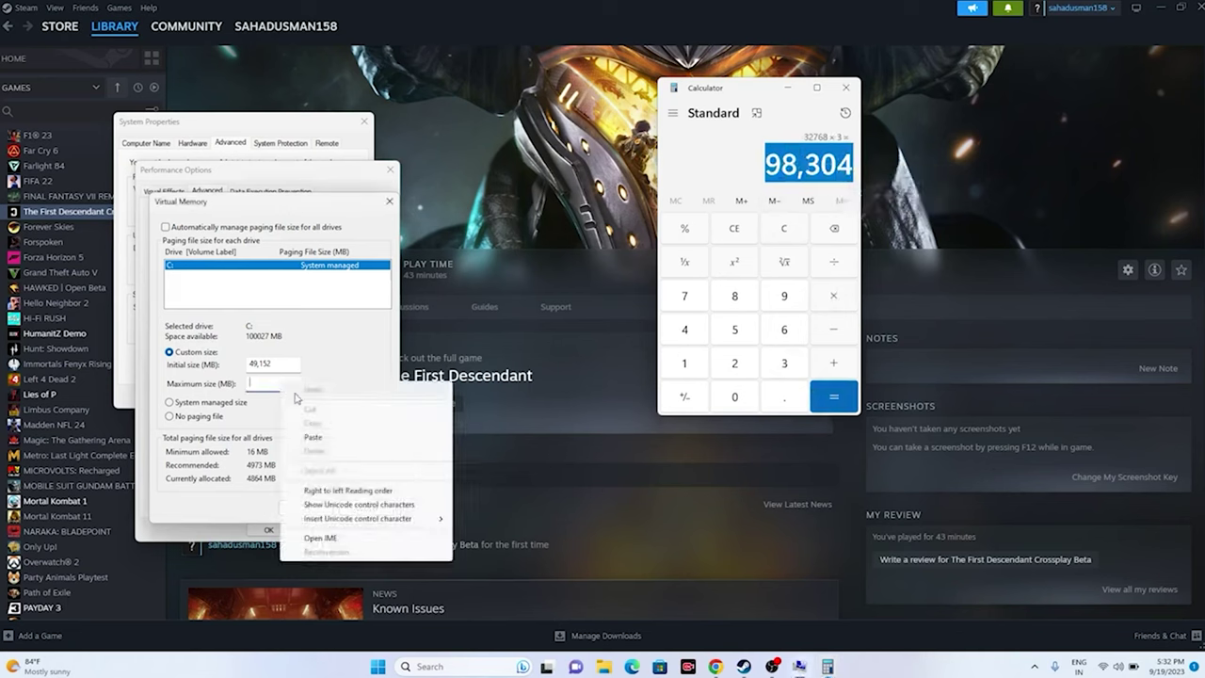
{"action": "left_click", "coordinate": [312, 437]}
{"action": "left_click", "coordinate": [306, 507]}
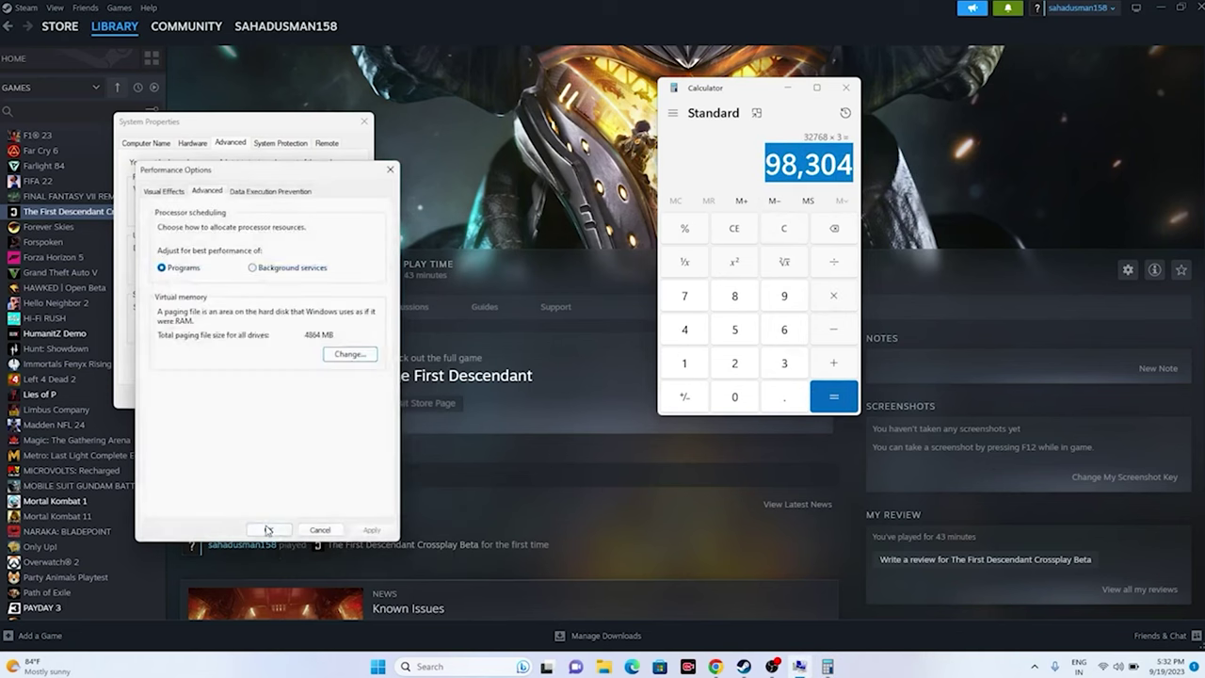
{"action": "left_click", "coordinate": [268, 529]}
{"action": "left_click", "coordinate": [364, 121]}
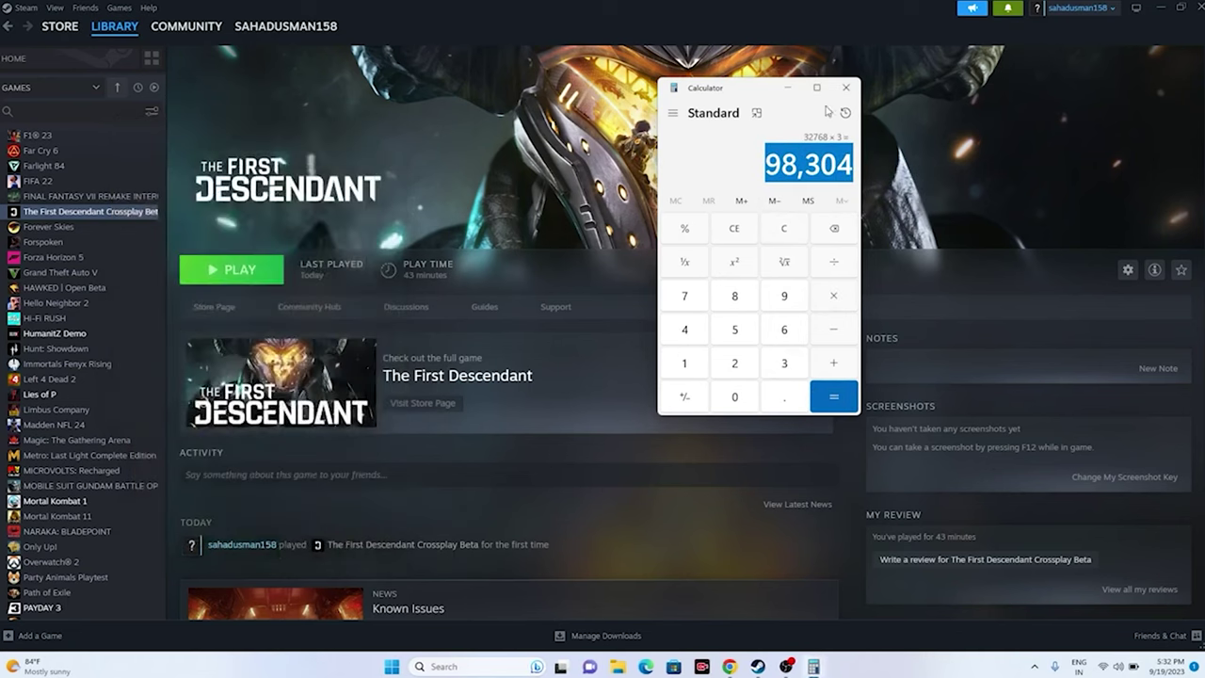
{"action": "left_click", "coordinate": [845, 87]}
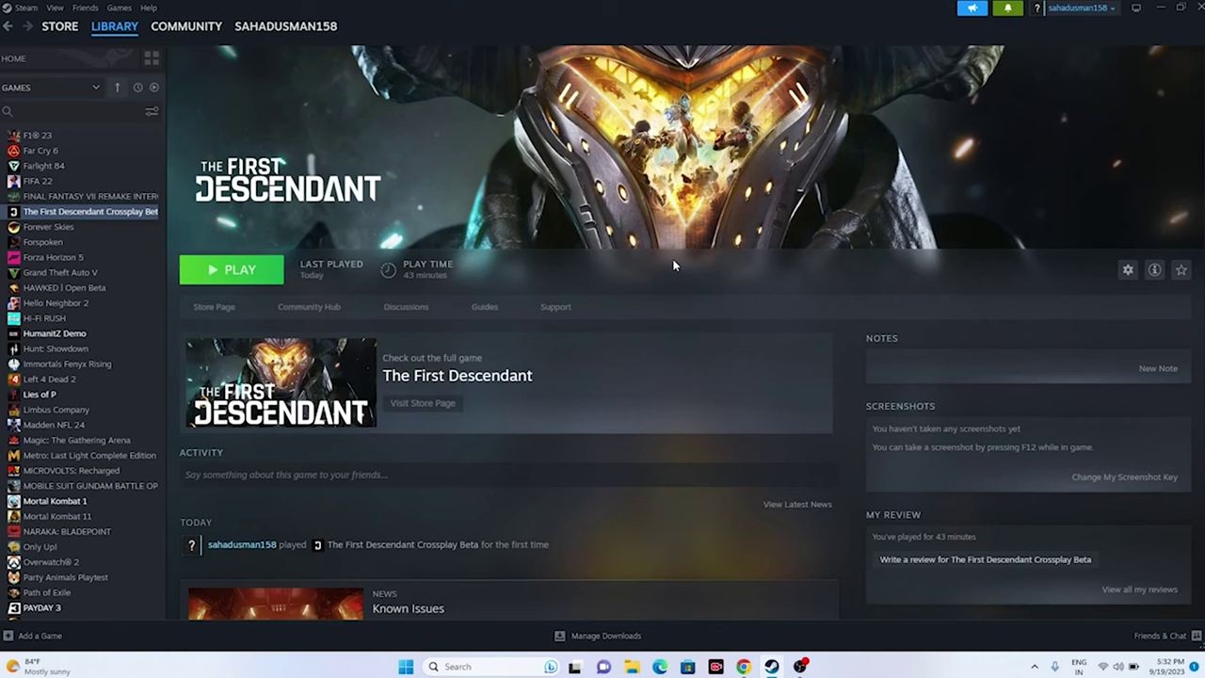
- Bring up the Chrome window briefly and minimise both it and Steam to show the desktop
{"action": "left_click", "coordinate": [743, 665]}
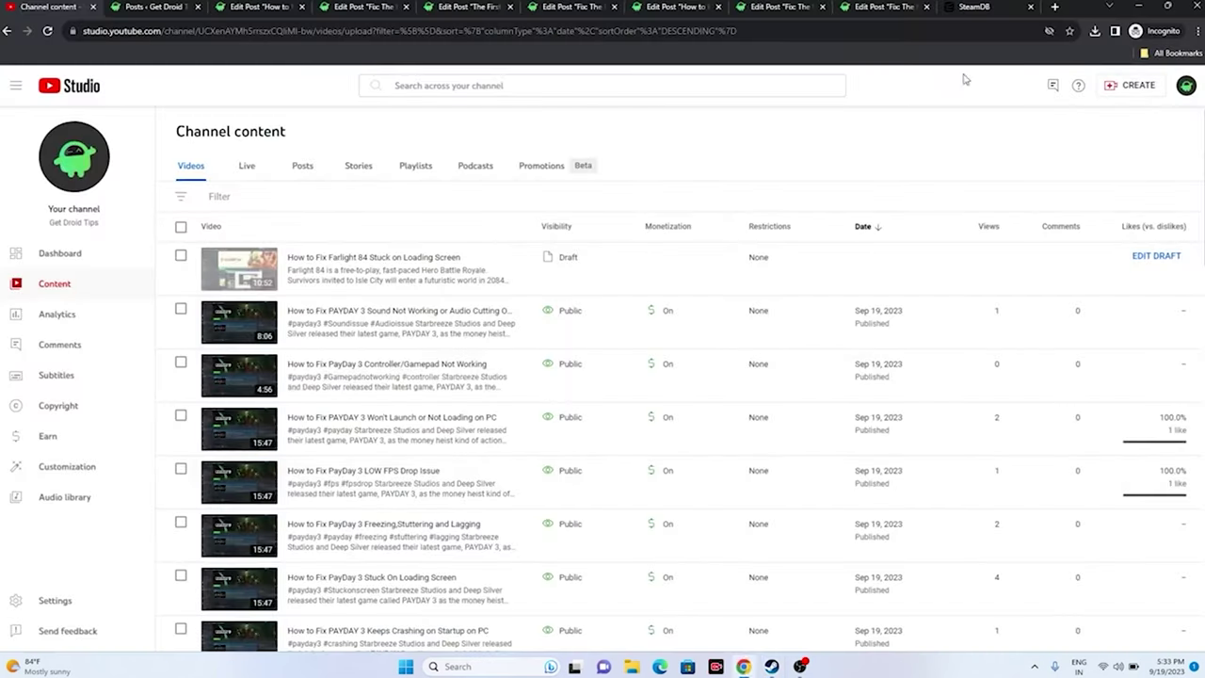
{"action": "left_click", "coordinate": [1139, 6]}
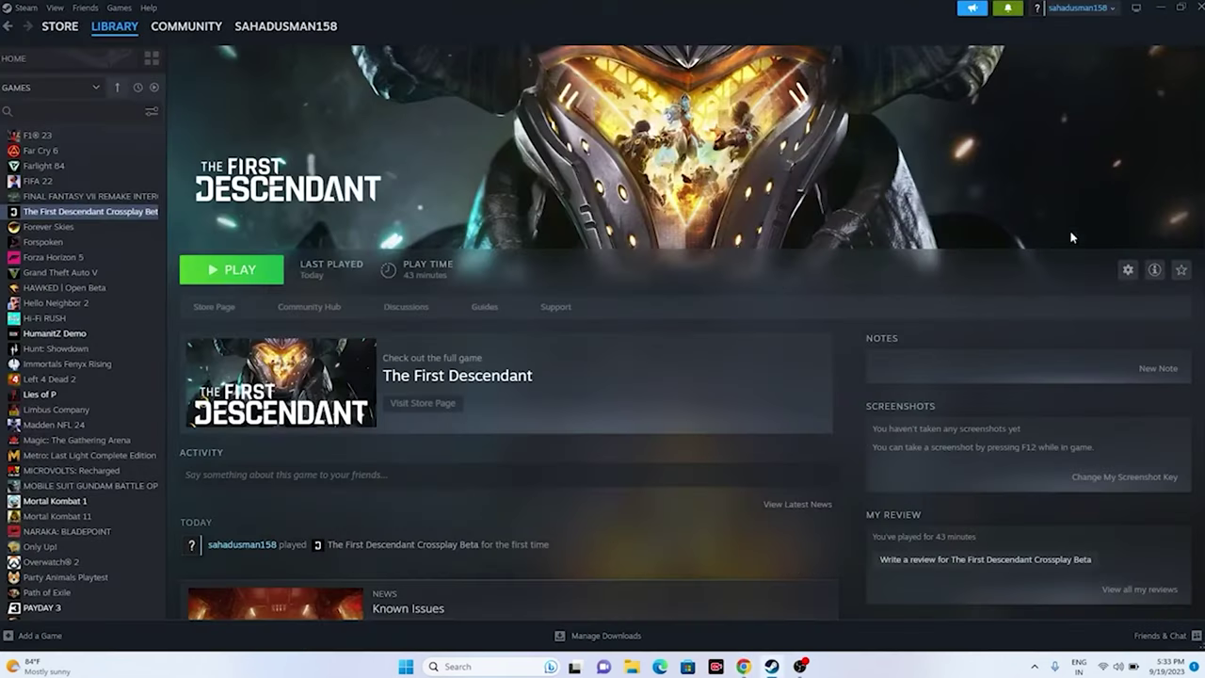
{"action": "left_click", "coordinate": [1162, 8]}
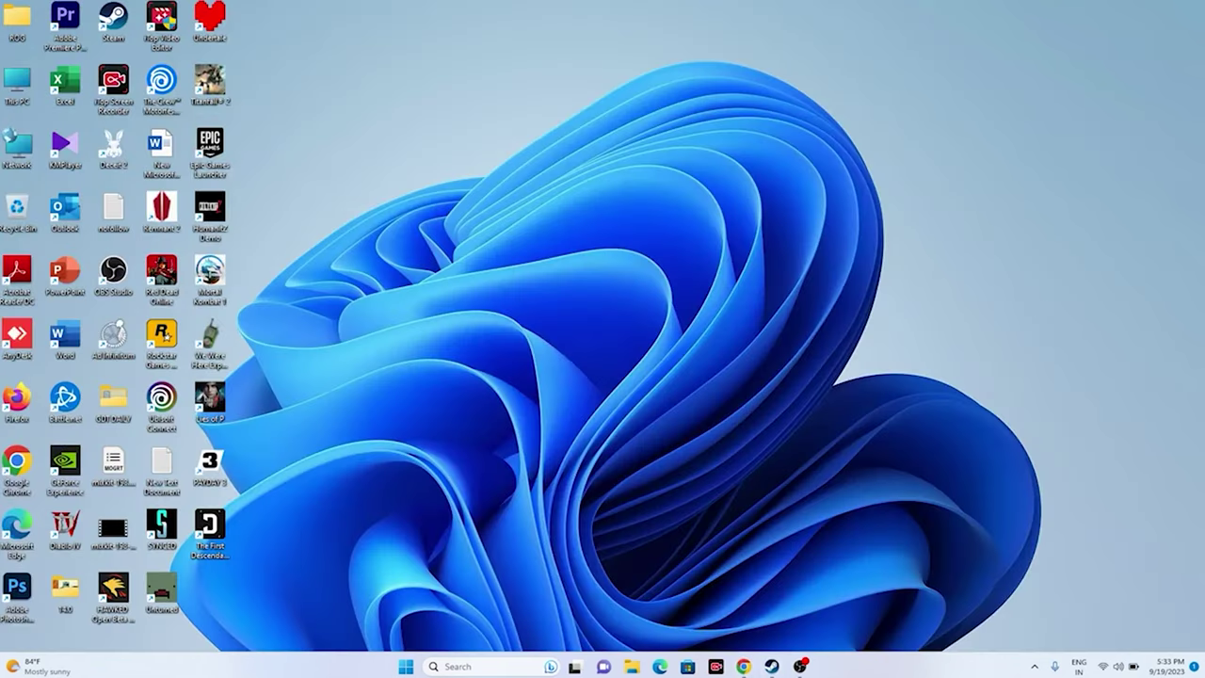
- Open the quick settings and lower the screen brightness to about one third
{"action": "left_click", "coordinate": [1135, 666]}
{"action": "mouse_move", "coordinate": [1150, 599]}
{"action": "left_mouse_down"}
{"action": "mouse_move", "coordinate": [1099, 602]}
{"action": "mouse_move", "coordinate": [1149, 601]}
{"action": "left_mouse_up"}
{"action": "left_click_drag", "start_coordinate": [1160, 548], "coordinate": [1065, 549]}
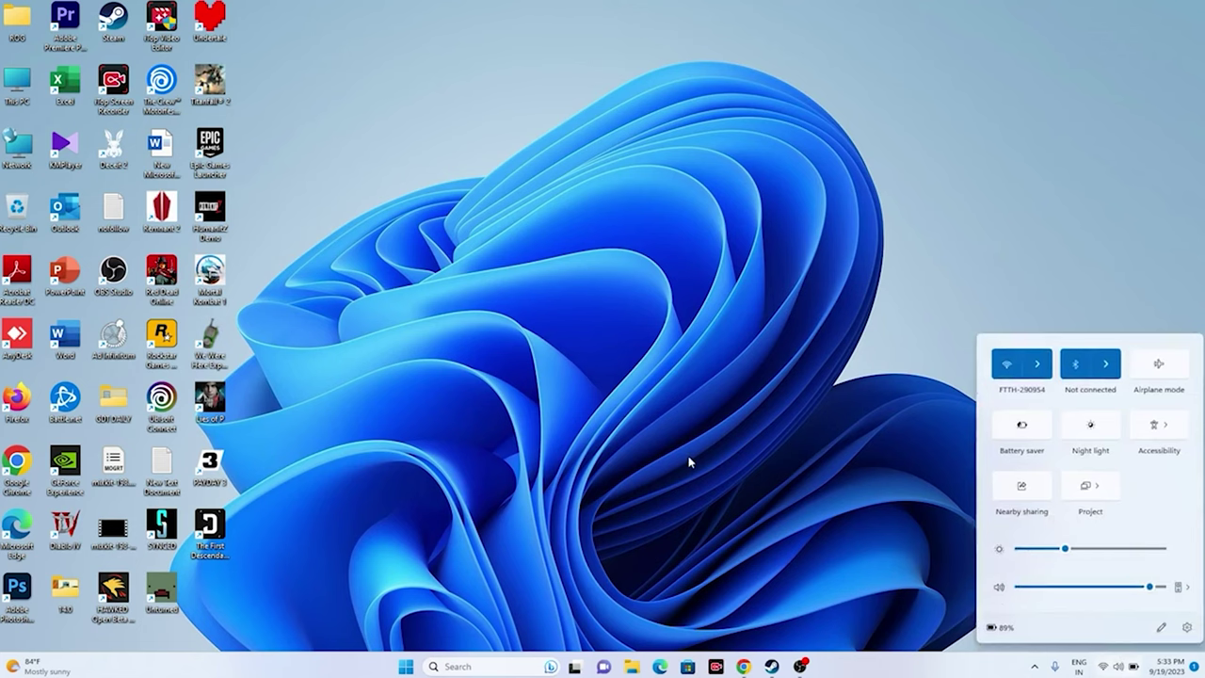
- Open the Windows Update page in Settings to review the update status, and close Settings
{"action": "left_click", "coordinate": [458, 665]}
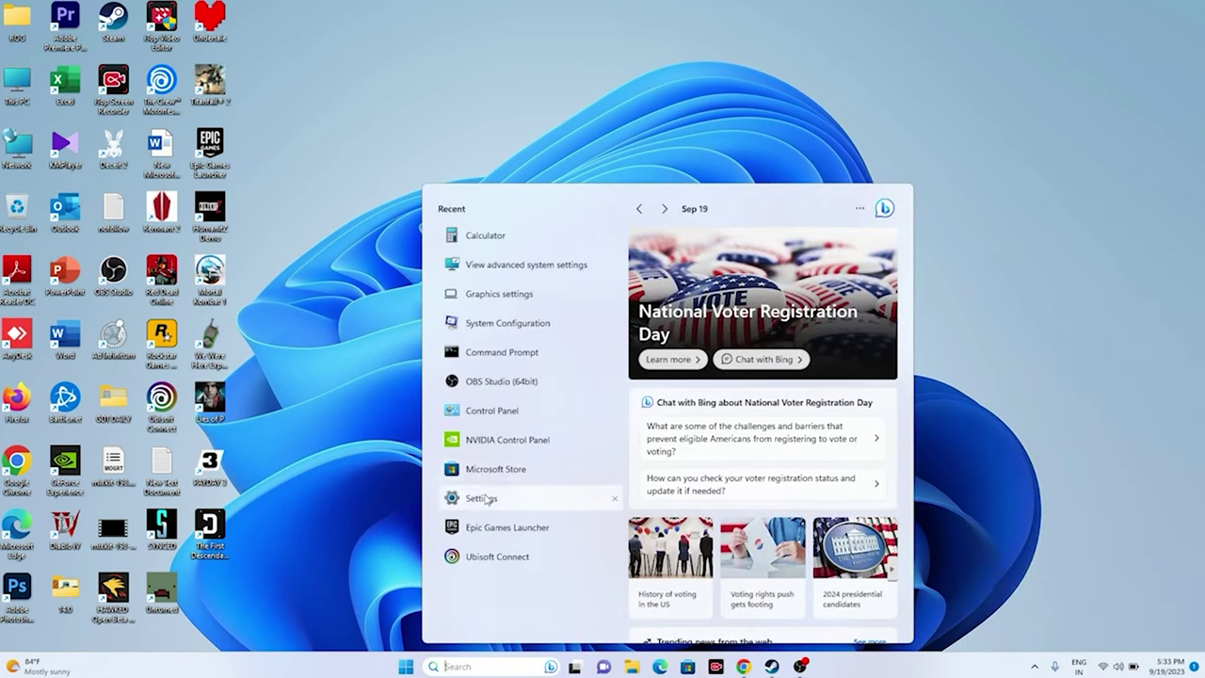
{"action": "left_click", "coordinate": [482, 497]}
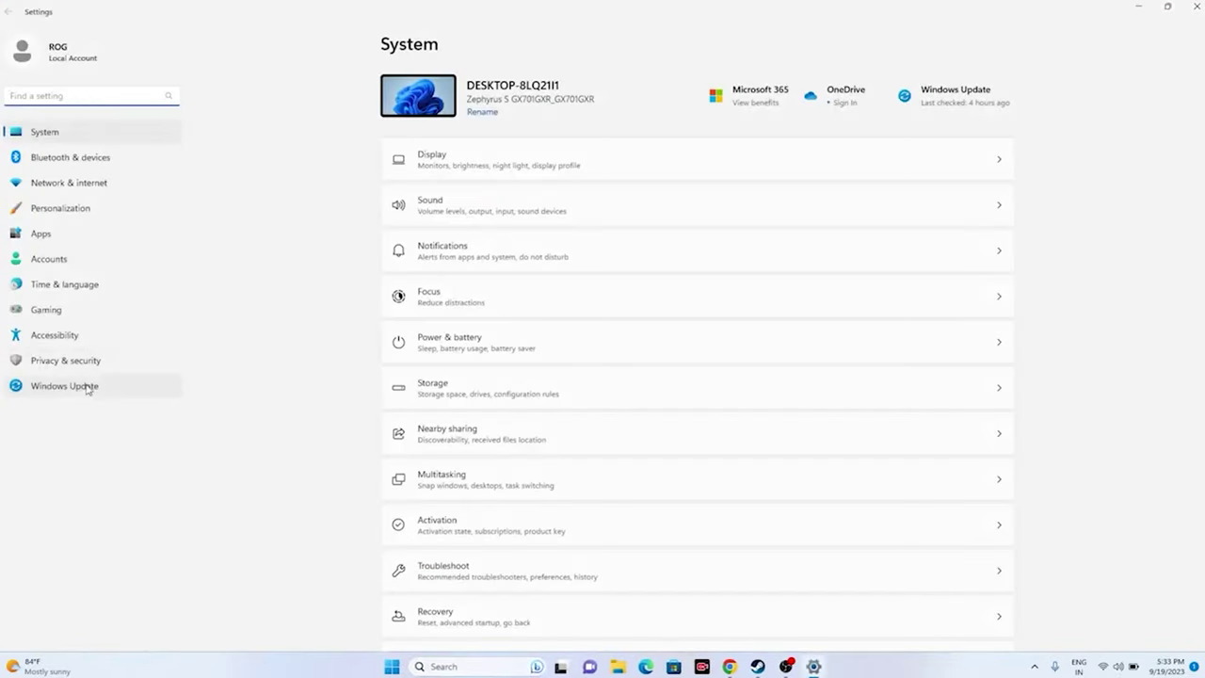
{"action": "left_click", "coordinate": [87, 386]}
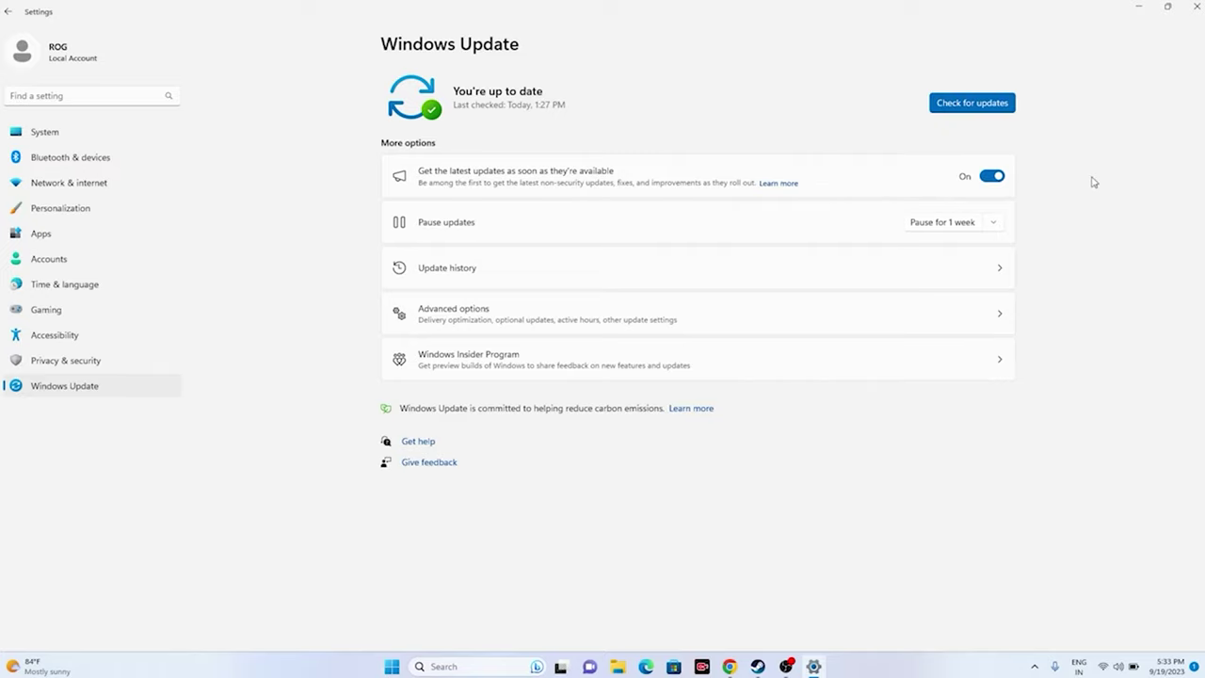
{"action": "left_click", "coordinate": [1198, 9]}
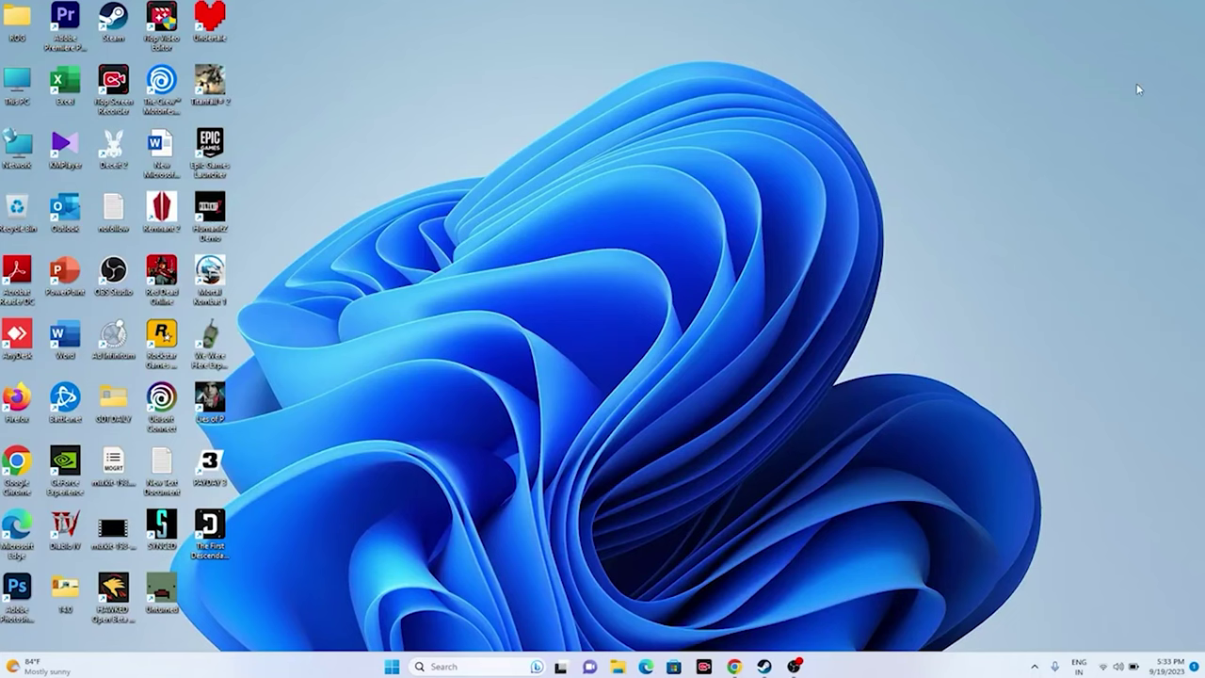
- Bring up Steam, switch to Chrome and view the AMD support page before returning to the NVIDIA GeForce drivers page
{"action": "left_click", "coordinate": [771, 666]}
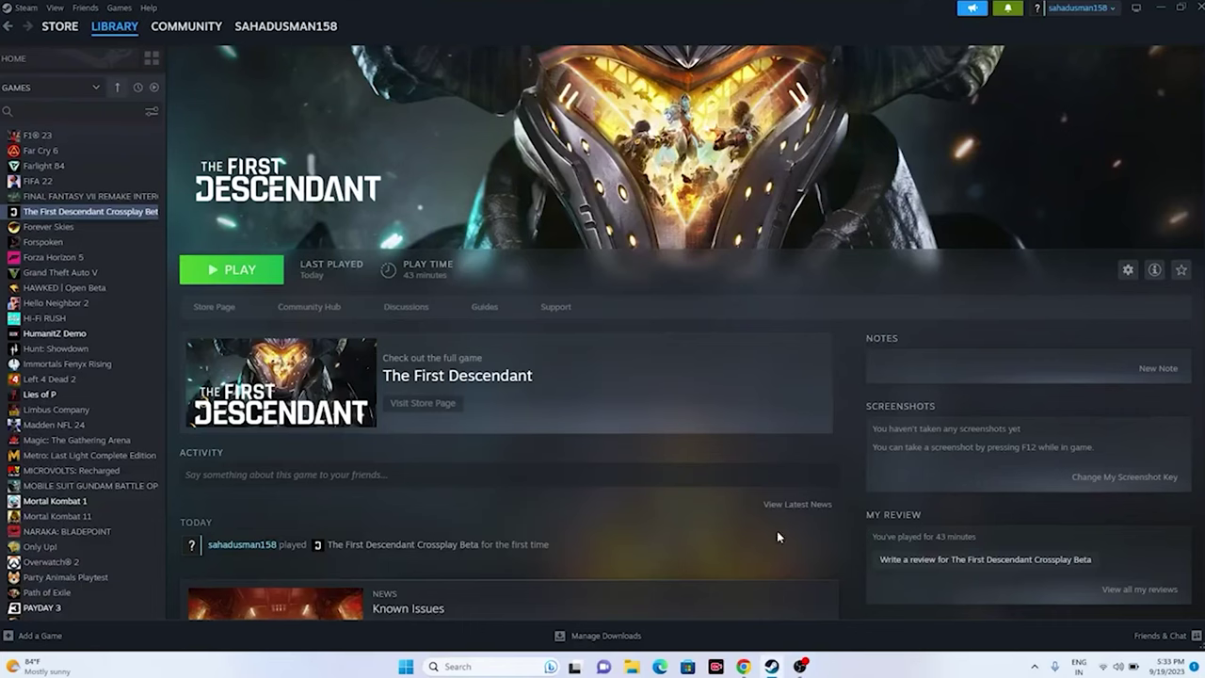
{"action": "left_click", "coordinate": [744, 667]}
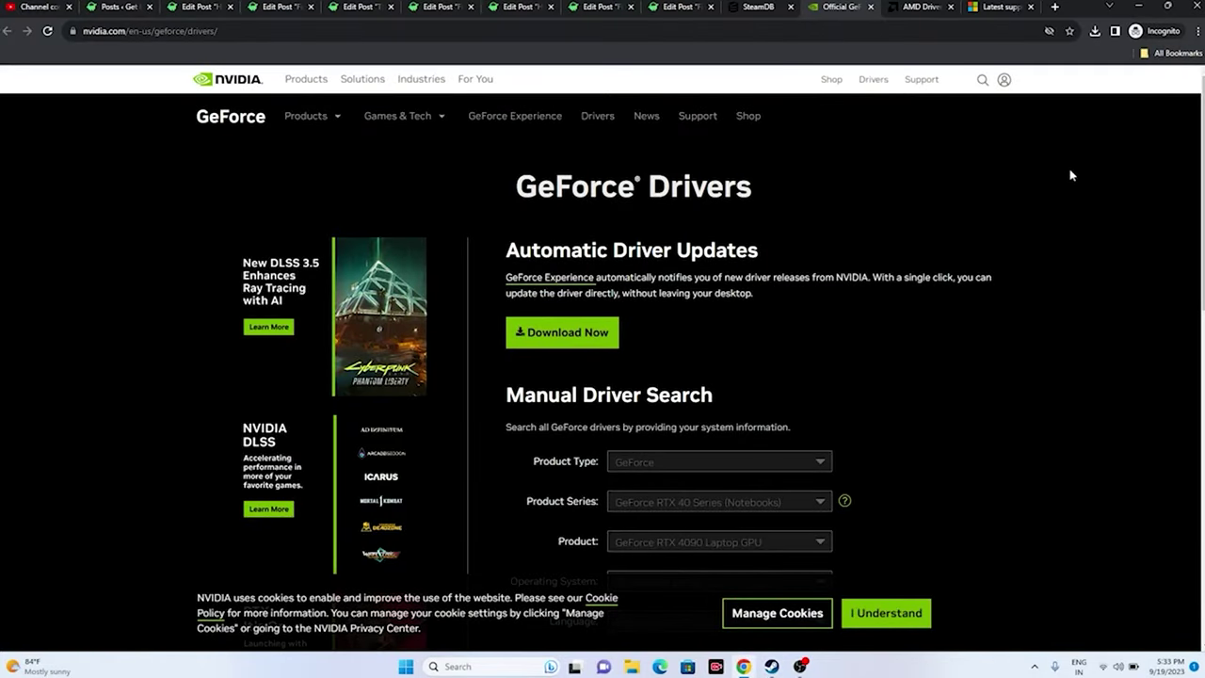
{"action": "left_click", "coordinate": [925, 5]}
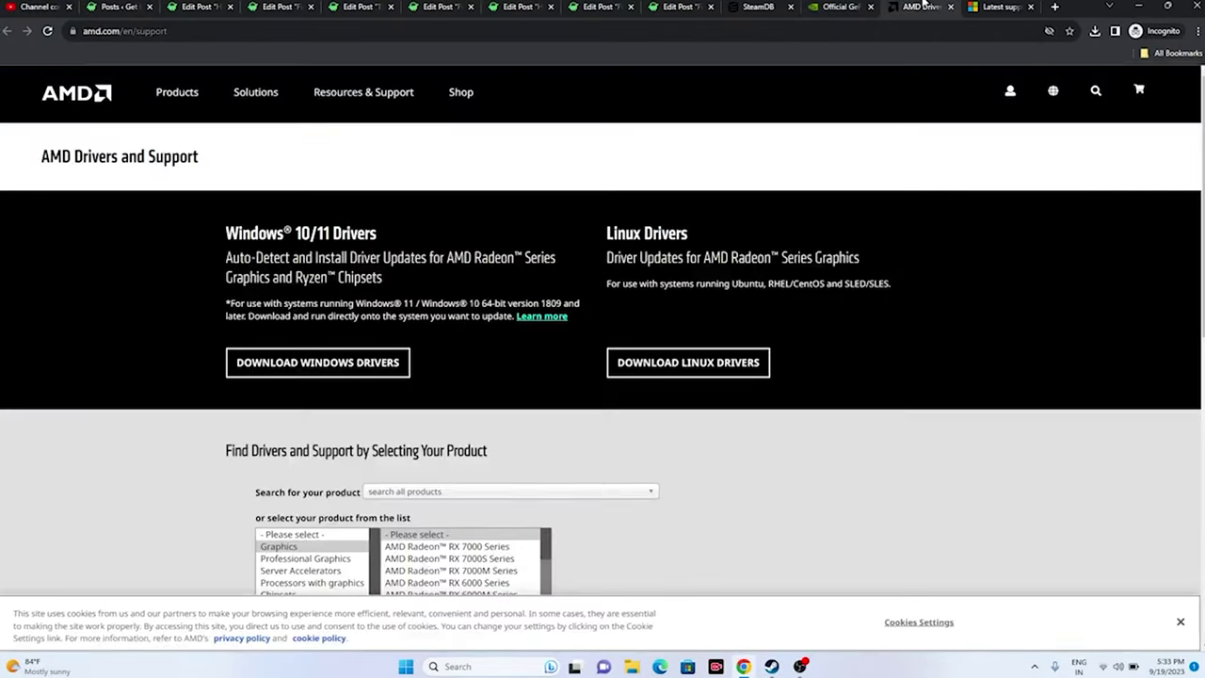
{"action": "left_click", "coordinate": [846, 9]}
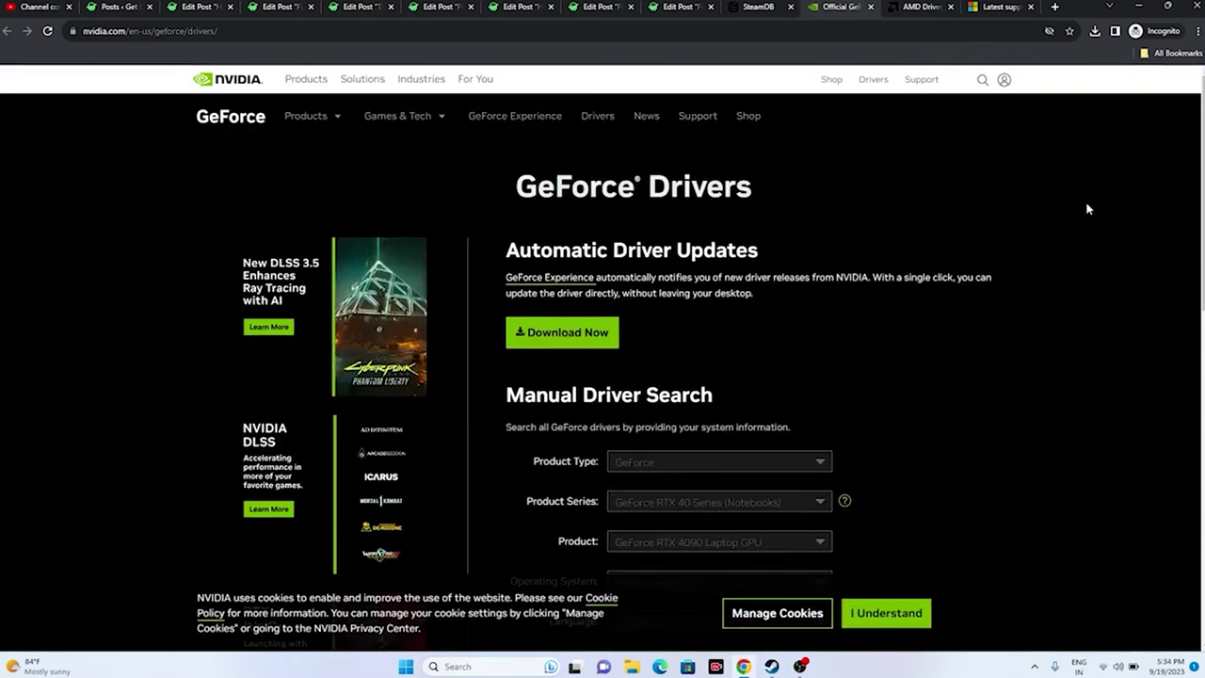
- Set the operating system to Windows 11 in NVIDIA's manual driver search and decline the site's push notifications
{"action": "scroll", "coordinate": [1087, 209], "scroll_direction": "down", "scroll_amount": 3}
{"action": "scroll", "coordinate": [1087, 209], "scroll_direction": "up", "scroll_amount": 3}
{"action": "scroll", "coordinate": [1087, 209], "scroll_direction": "down", "scroll_amount": 1}
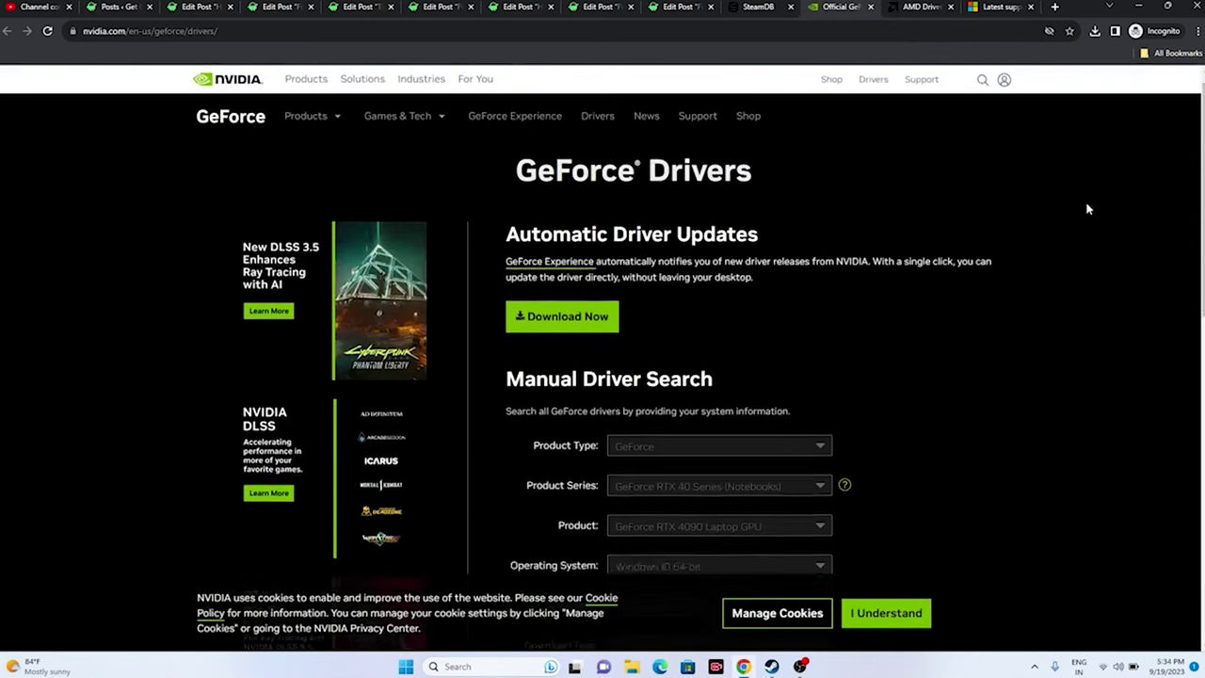
{"action": "scroll", "coordinate": [1087, 209], "scroll_direction": "down", "scroll_amount": 2}
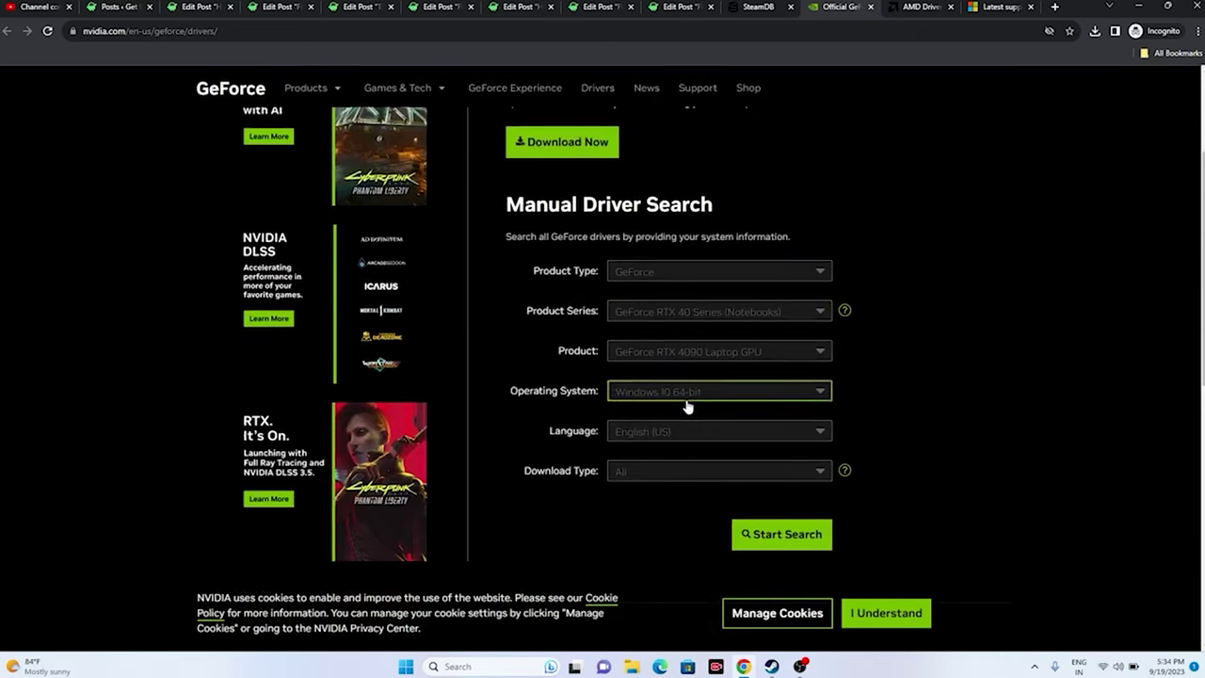
{"action": "left_click", "coordinate": [645, 275]}
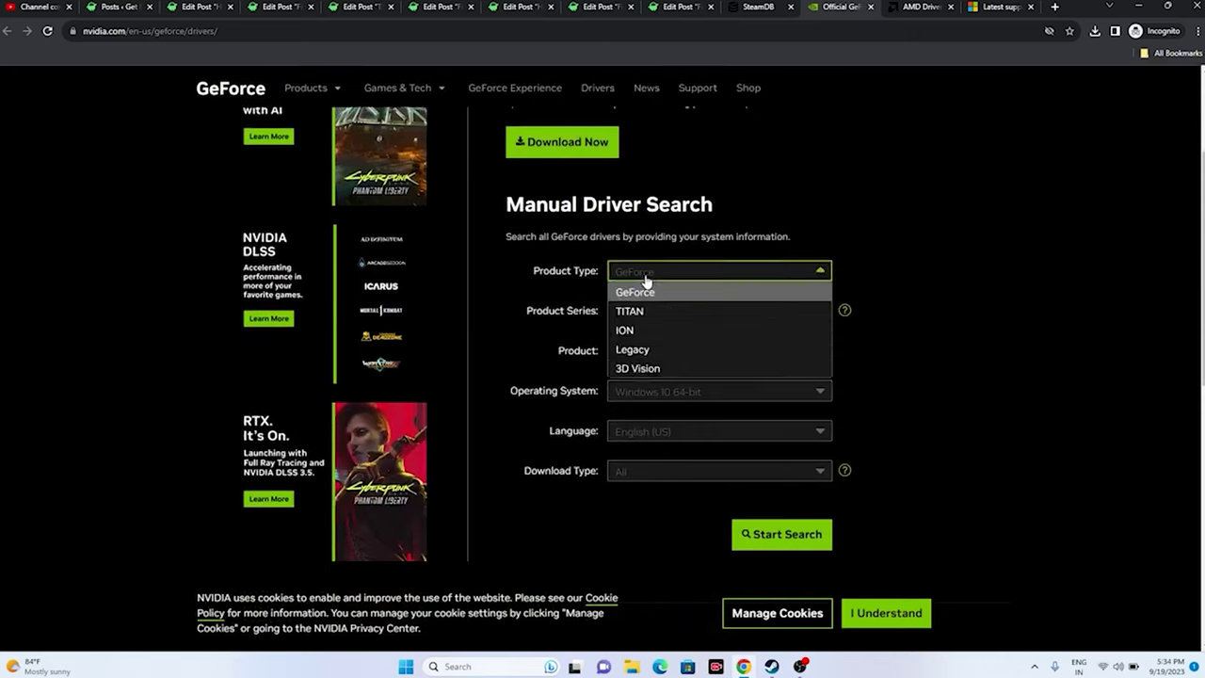
{"action": "left_click", "coordinate": [646, 278]}
{"action": "left_click", "coordinate": [647, 315]}
{"action": "left_click", "coordinate": [648, 315]}
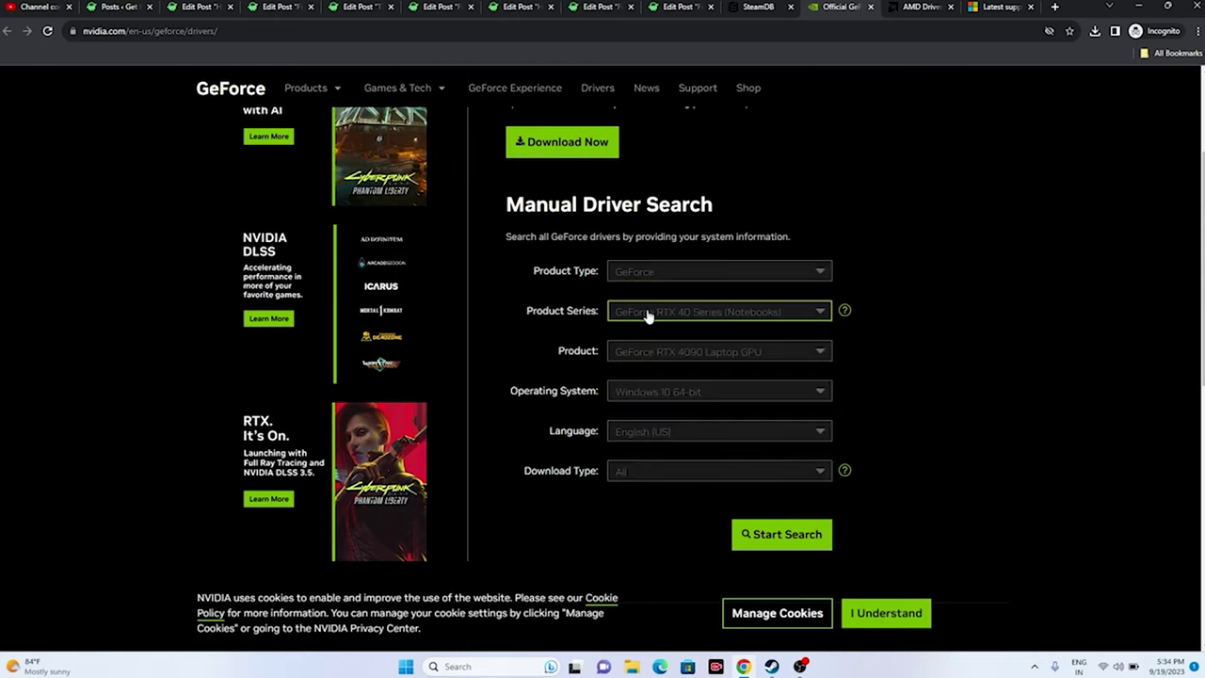
{"action": "left_click", "coordinate": [650, 352]}
{"action": "left_click", "coordinate": [653, 367]}
{"action": "left_click", "coordinate": [649, 391]}
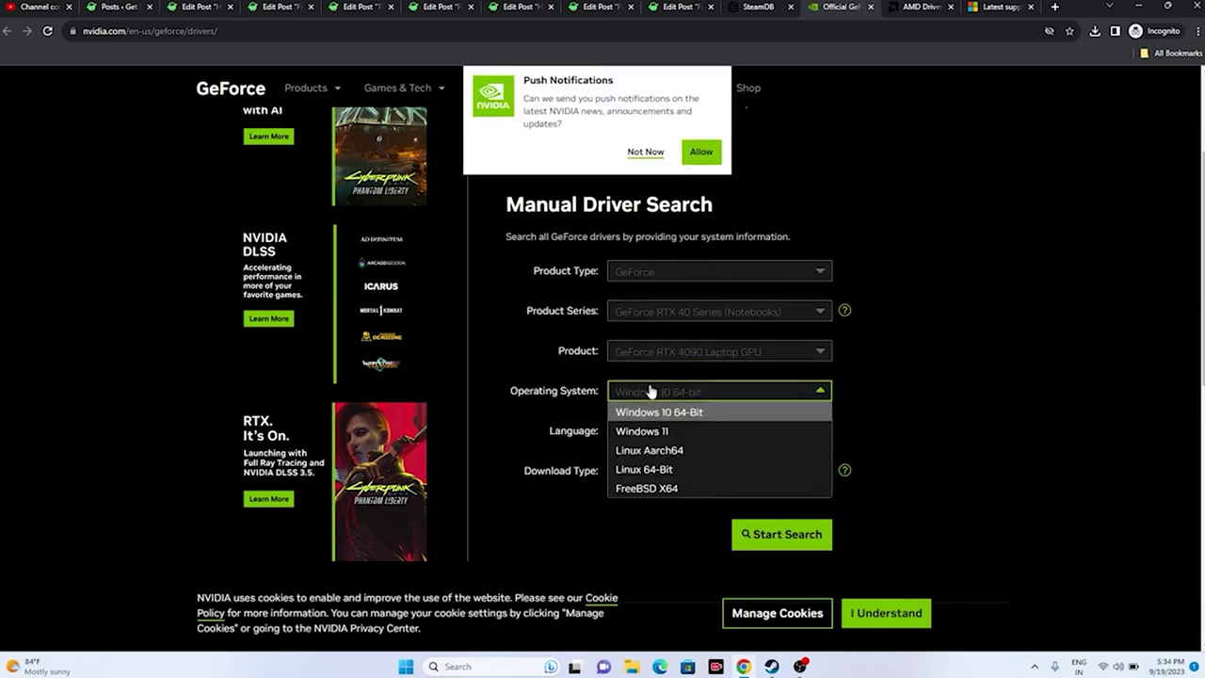
{"action": "left_click", "coordinate": [649, 433]}
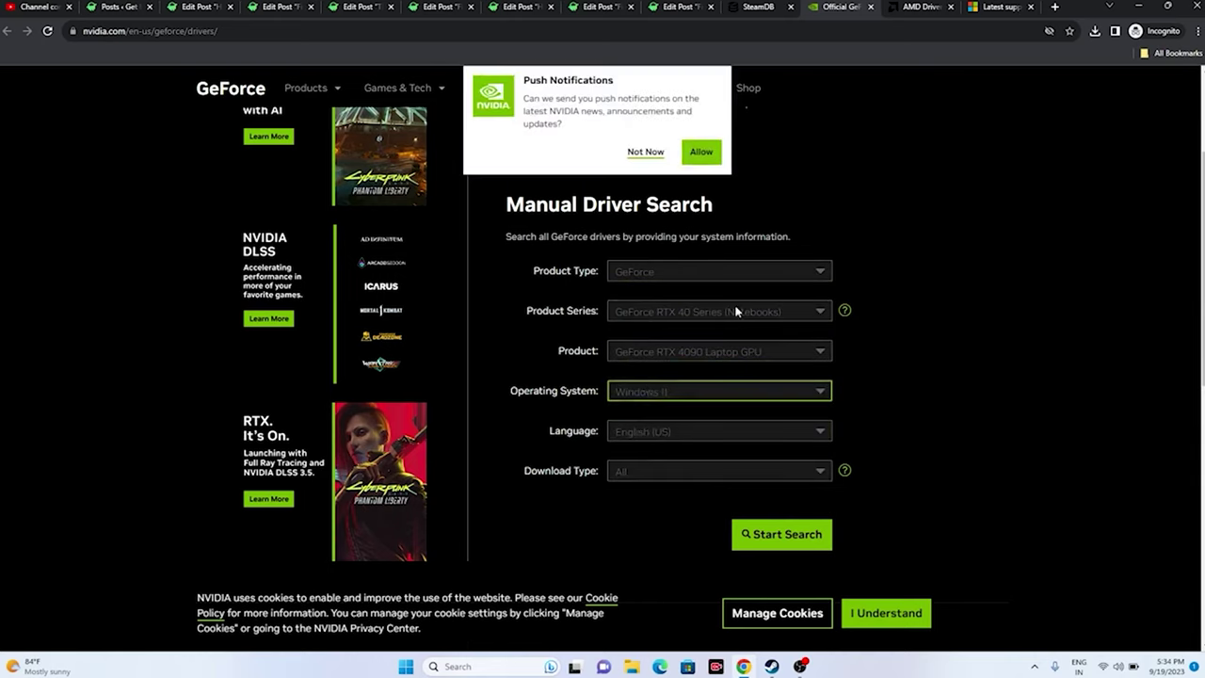
{"action": "left_click", "coordinate": [645, 151]}
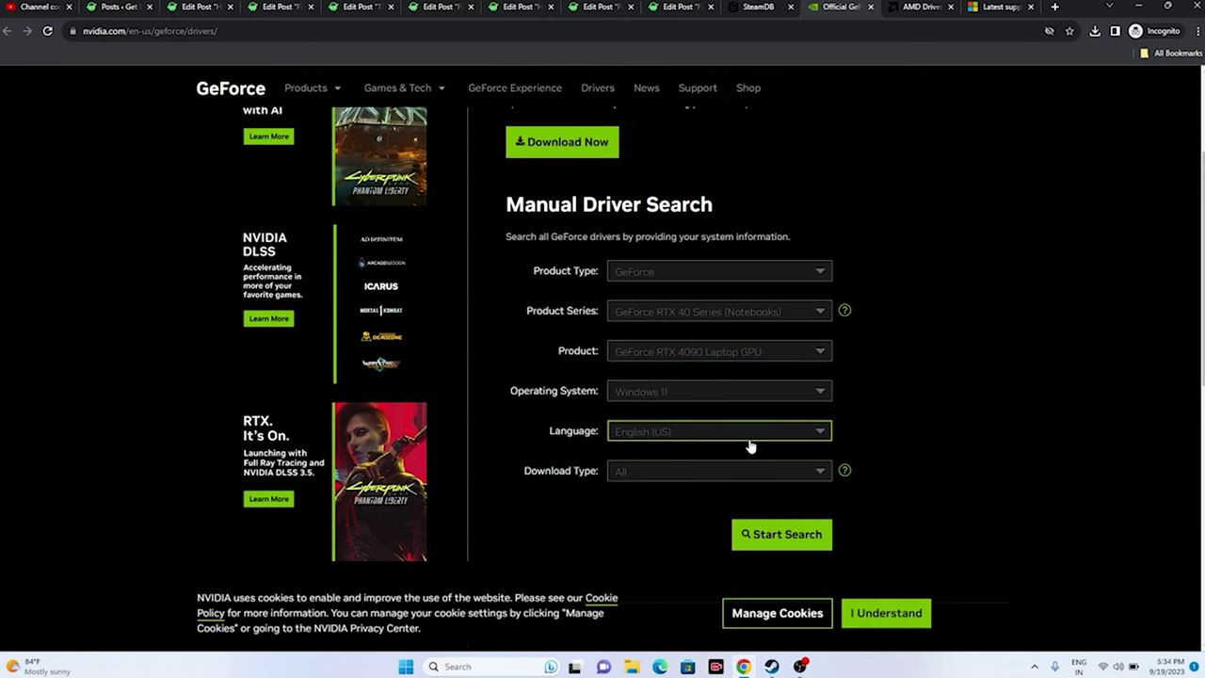
- Start the NVIDIA driver search and highlight the version number of the newest GeForce Game Ready Driver
{"action": "scroll", "coordinate": [1035, 307], "scroll_direction": "down", "scroll_amount": 3}
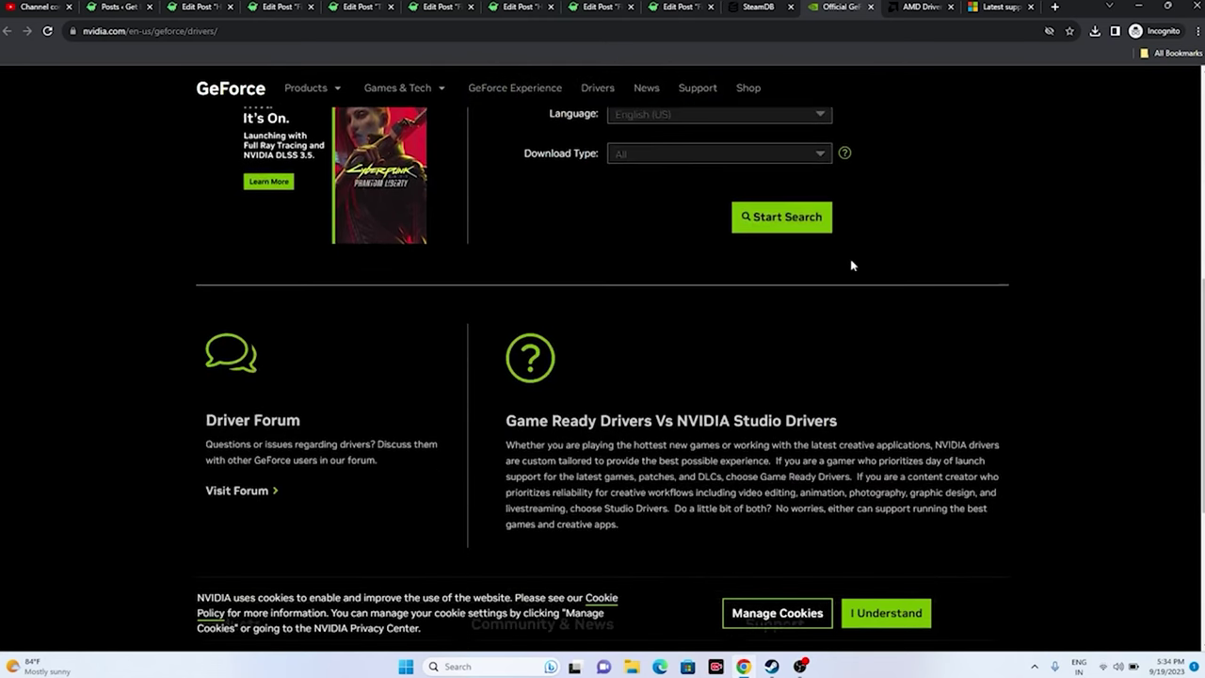
{"action": "left_click", "coordinate": [803, 221]}
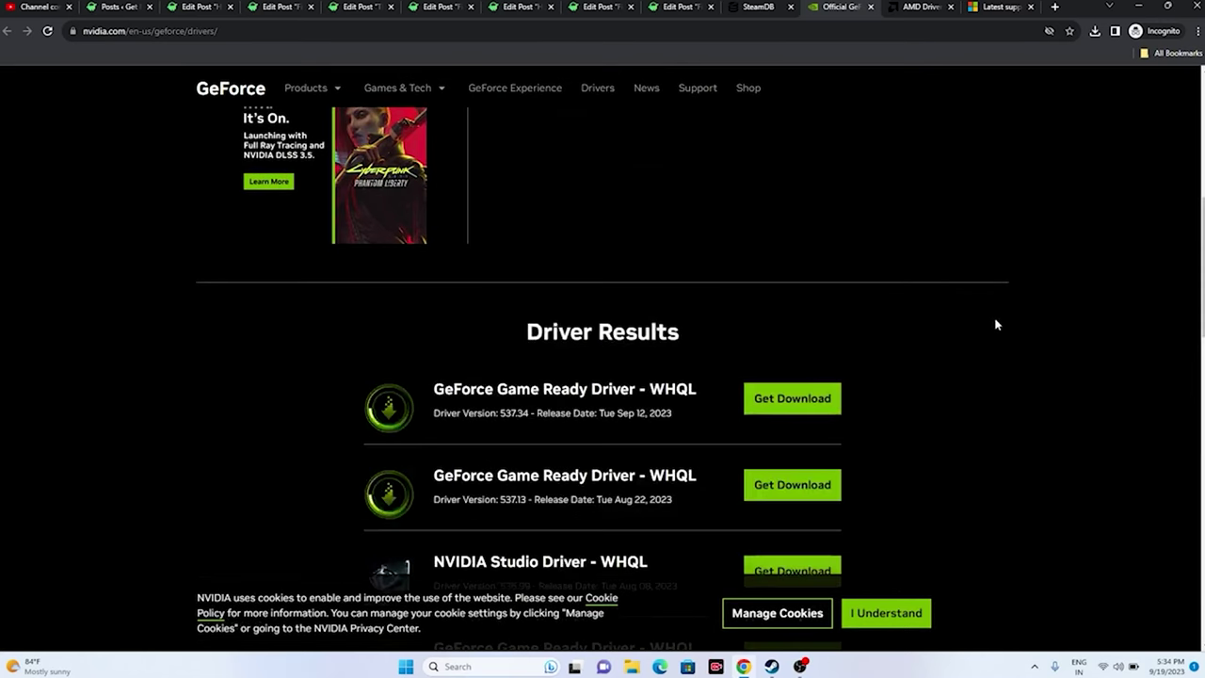
{"action": "scroll", "coordinate": [998, 322], "scroll_direction": "down", "scroll_amount": 1}
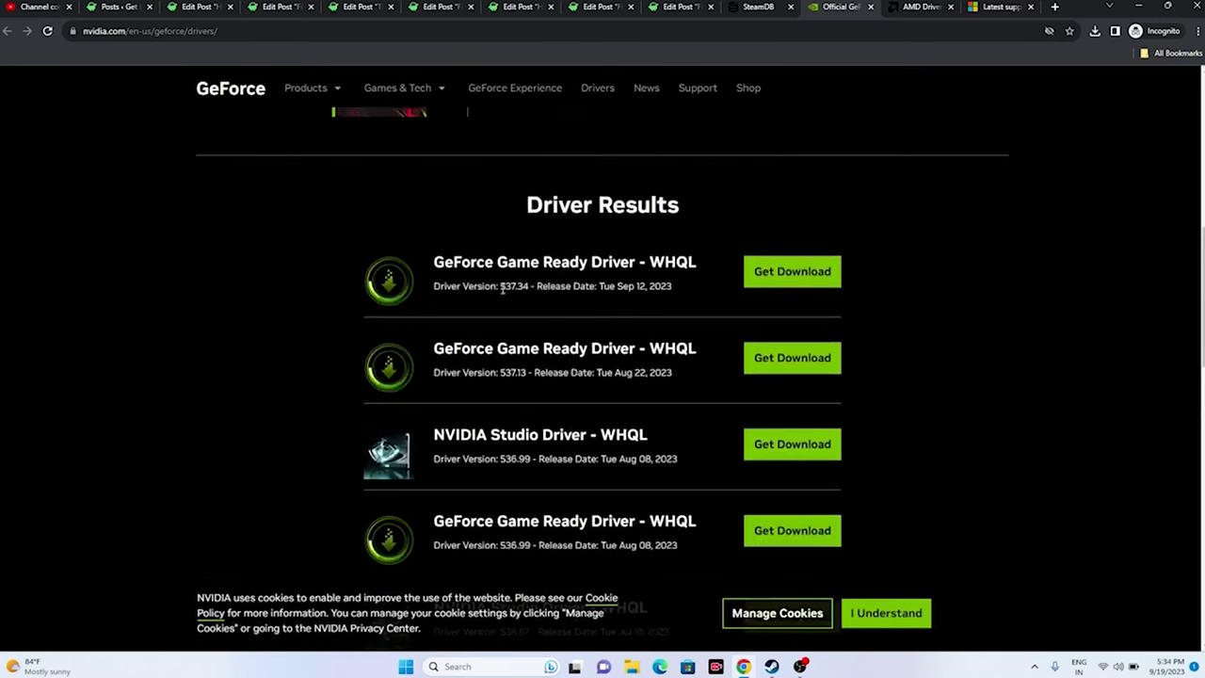
{"action": "left_click_drag", "start_coordinate": [501, 286], "coordinate": [525, 289]}
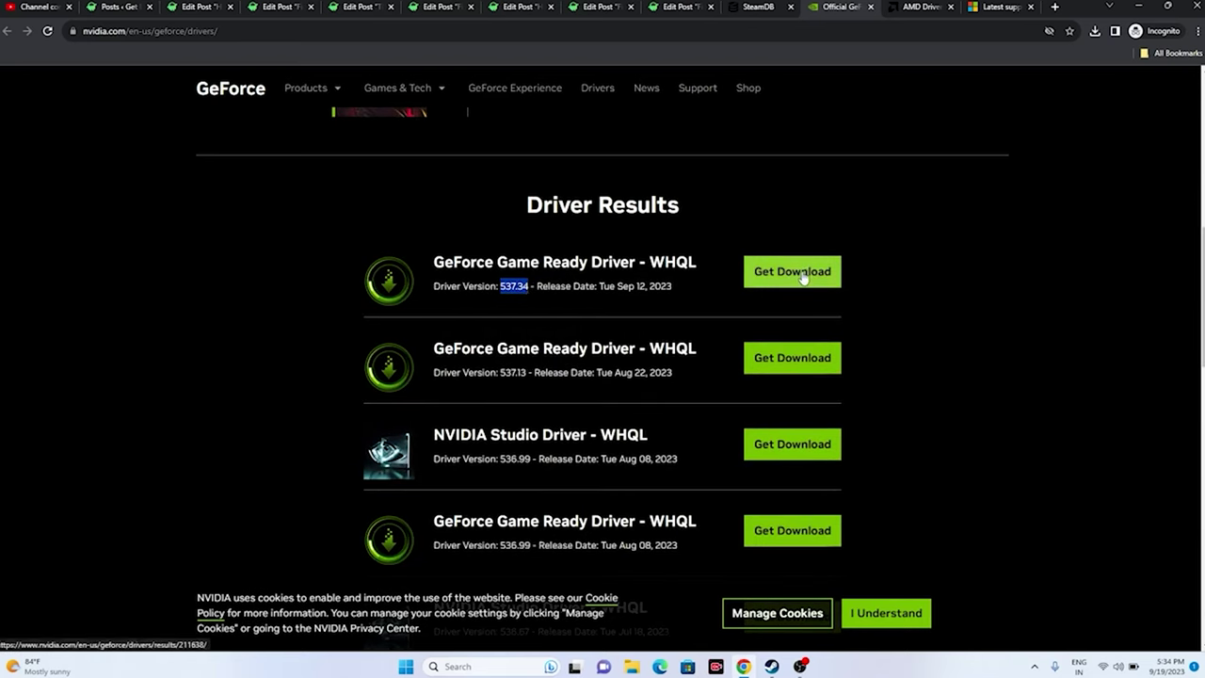
- On the AMD support page, choose the Radeon RX 7000S Series graphics and the RX 7600S, and submit the selection
{"action": "left_click", "coordinate": [924, 7]}
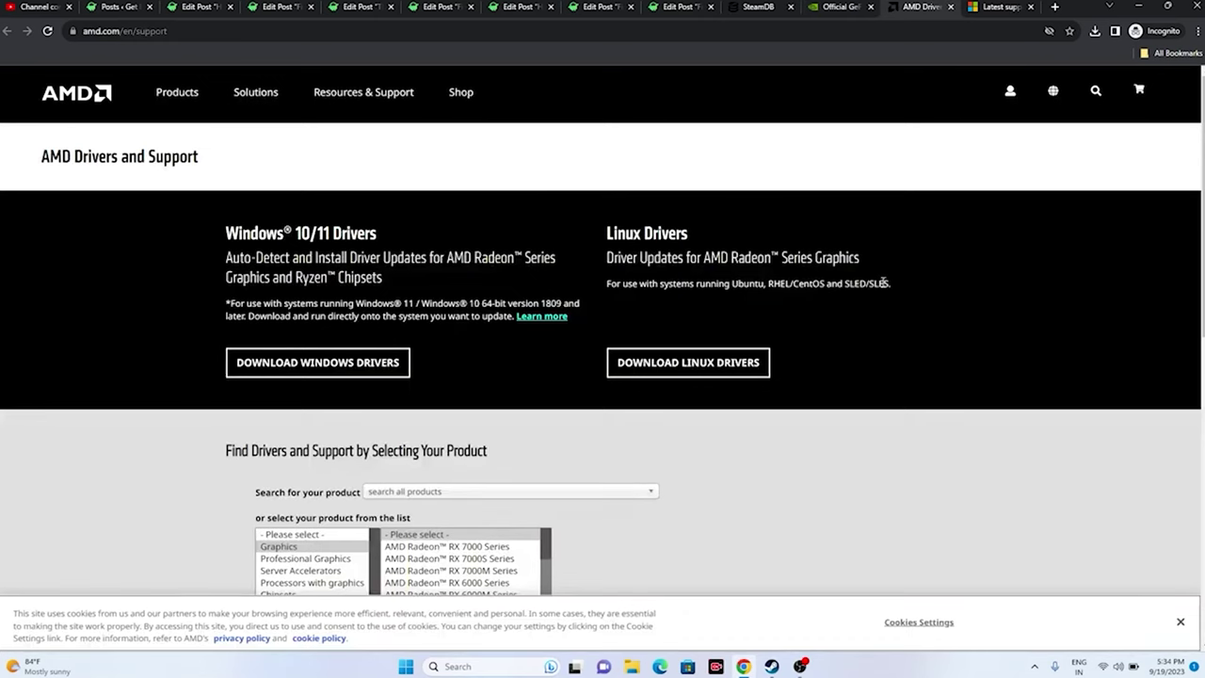
{"action": "scroll", "coordinate": [882, 282], "scroll_direction": "down", "scroll_amount": 3}
{"action": "left_click", "coordinate": [452, 368]}
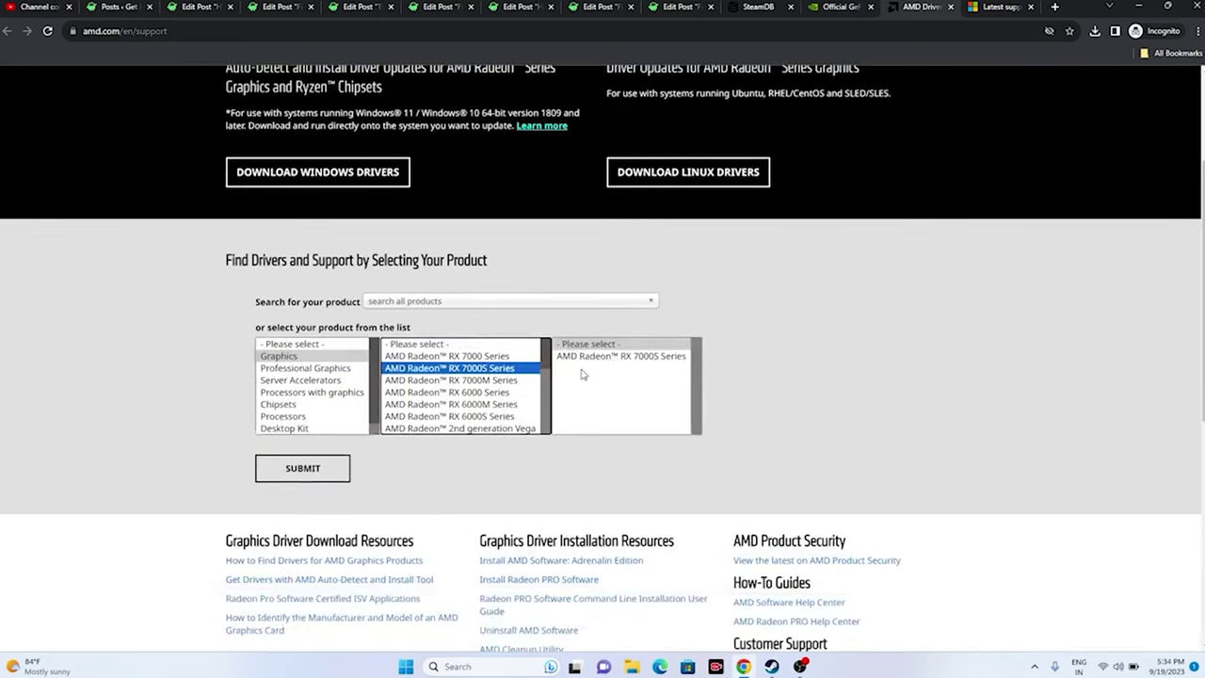
{"action": "left_click", "coordinate": [591, 358]}
{"action": "left_click", "coordinate": [717, 369]}
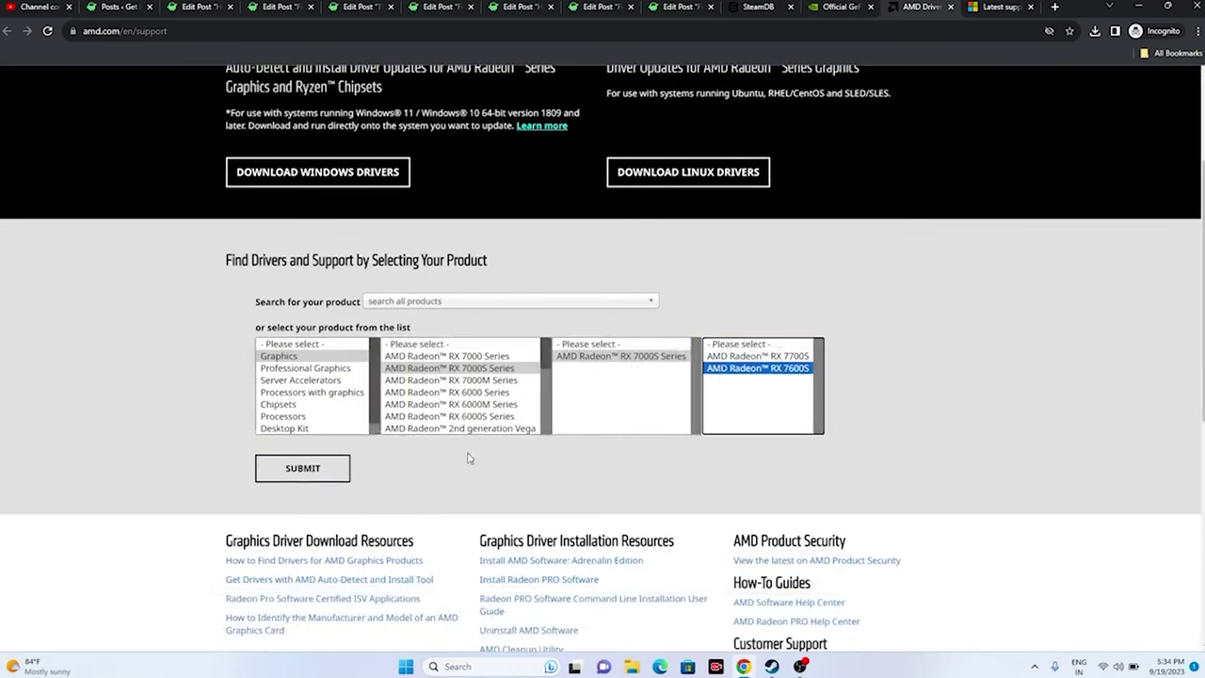
{"action": "left_click", "coordinate": [331, 468]}
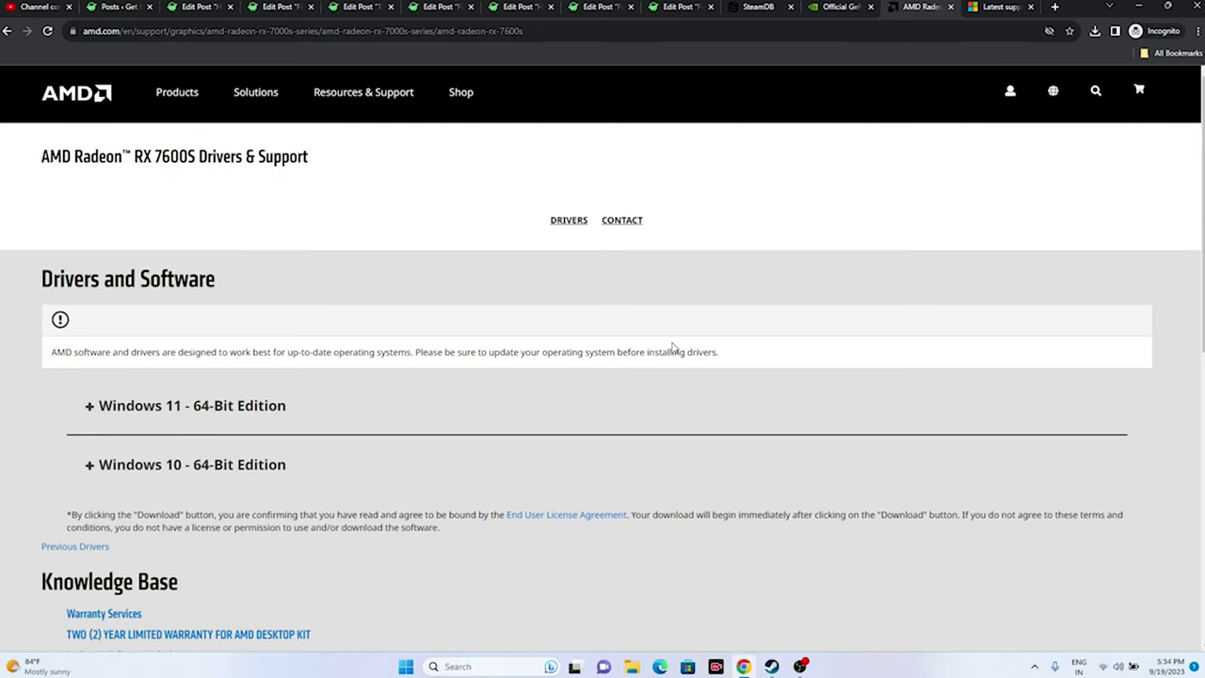
- View the Microsoft Visual C++ Redistributable page and highlight the X86 entry in the Visual Studio 2015–2022 download table
{"action": "left_click", "coordinate": [1000, 7]}
{"action": "left_click_drag", "start_coordinate": [576, 232], "coordinate": [323, 188]}
{"action": "left_click", "coordinate": [613, 234]}
{"action": "scroll", "coordinate": [399, 425], "scroll_direction": "down", "scroll_amount": 5}
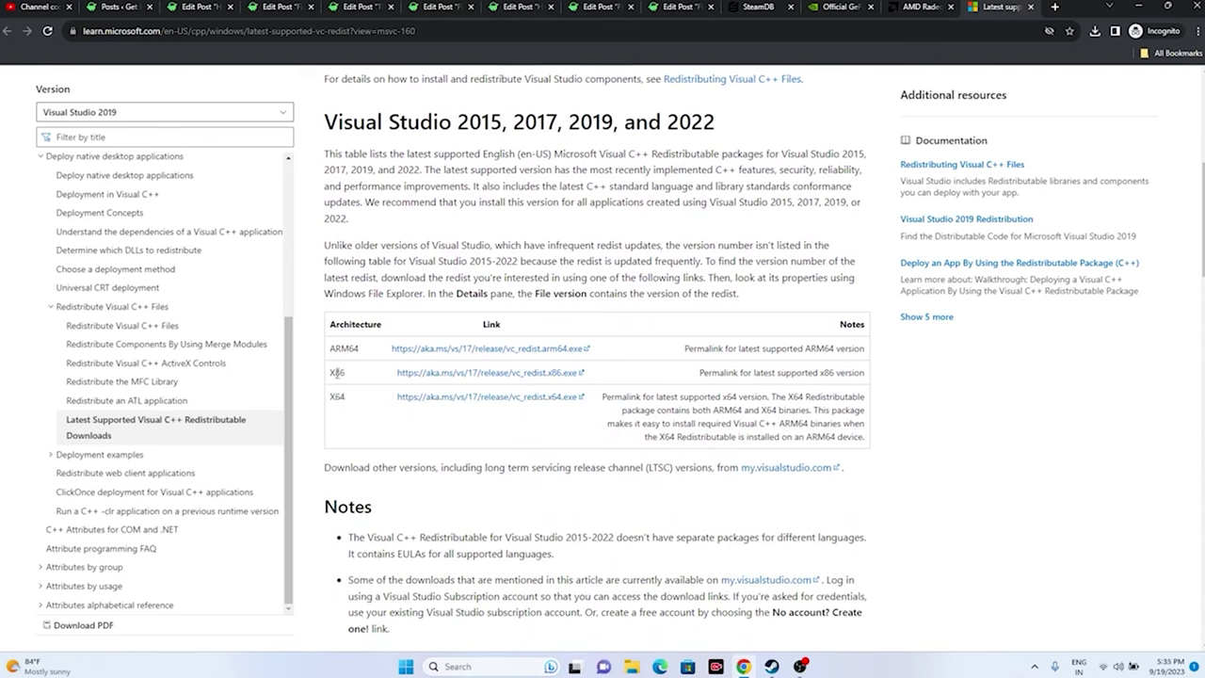
{"action": "double_click", "coordinate": [337, 373]}
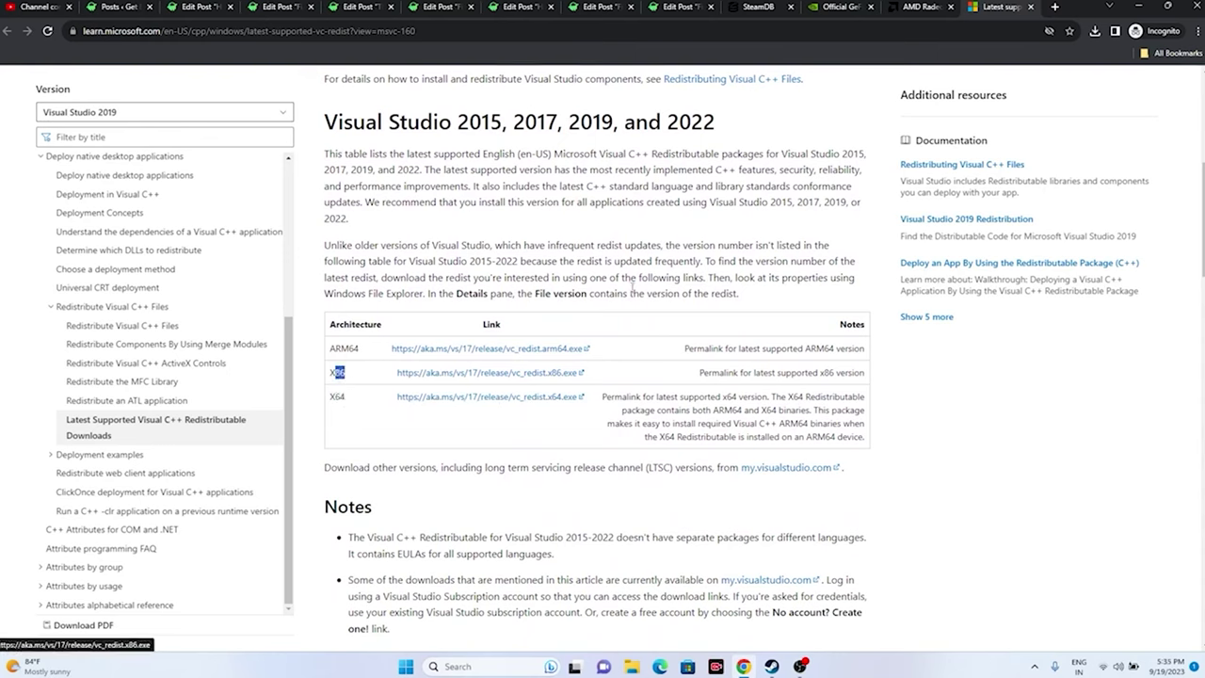
- Minimise Chrome and show the management options of The First Descendant Crossplay Beta in the Steam library
{"action": "left_click", "coordinate": [1139, 9]}
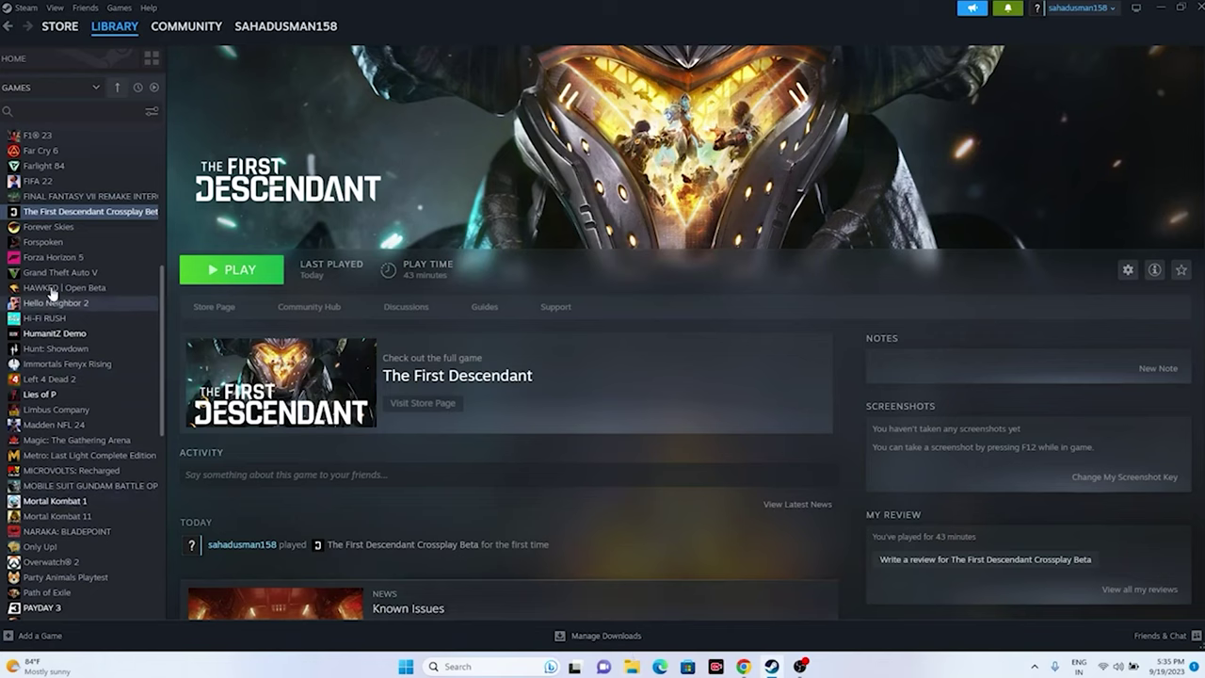
{"action": "right_click", "coordinate": [54, 211]}
{"action": "mouse_move", "coordinate": [101, 288]}
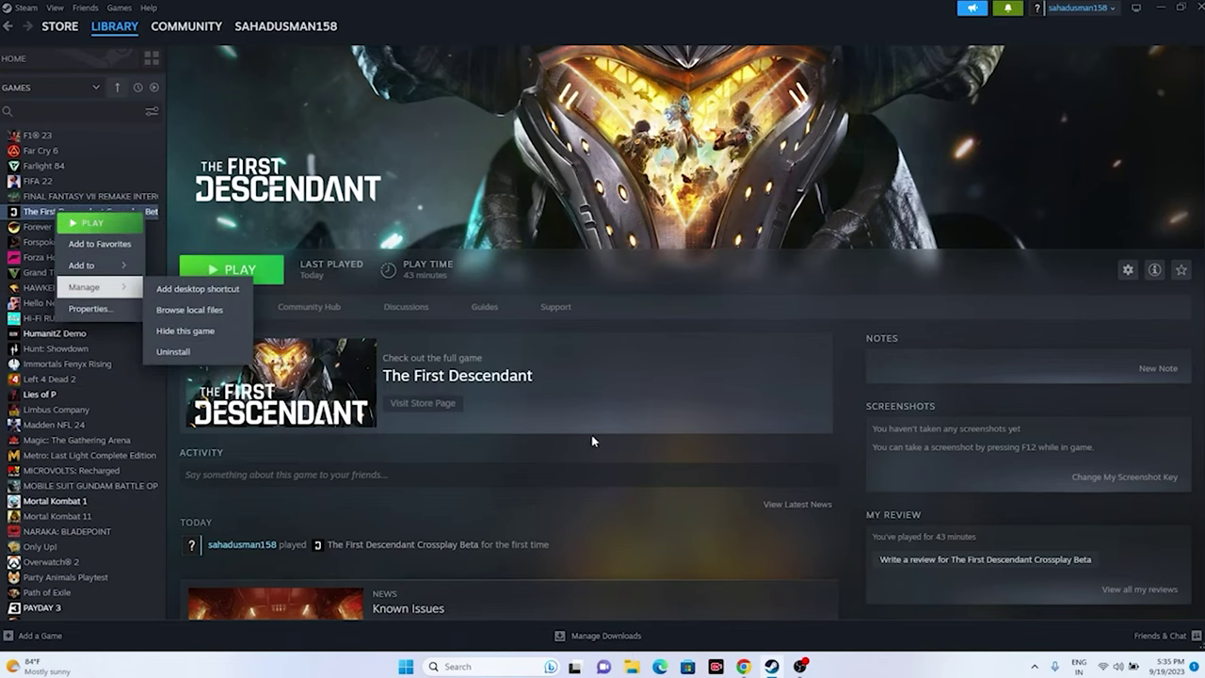
- Open File Explorer, check the free drive space under This PC, and close the window
{"action": "left_click", "coordinate": [630, 667]}
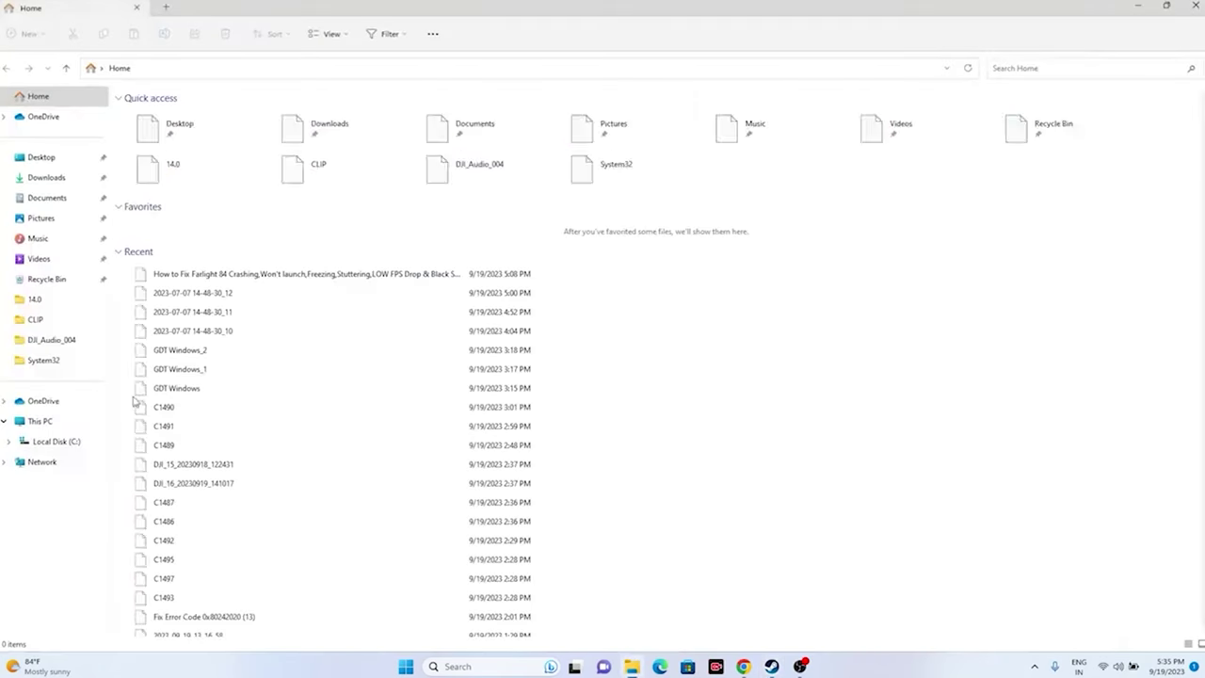
{"action": "left_click", "coordinate": [55, 421]}
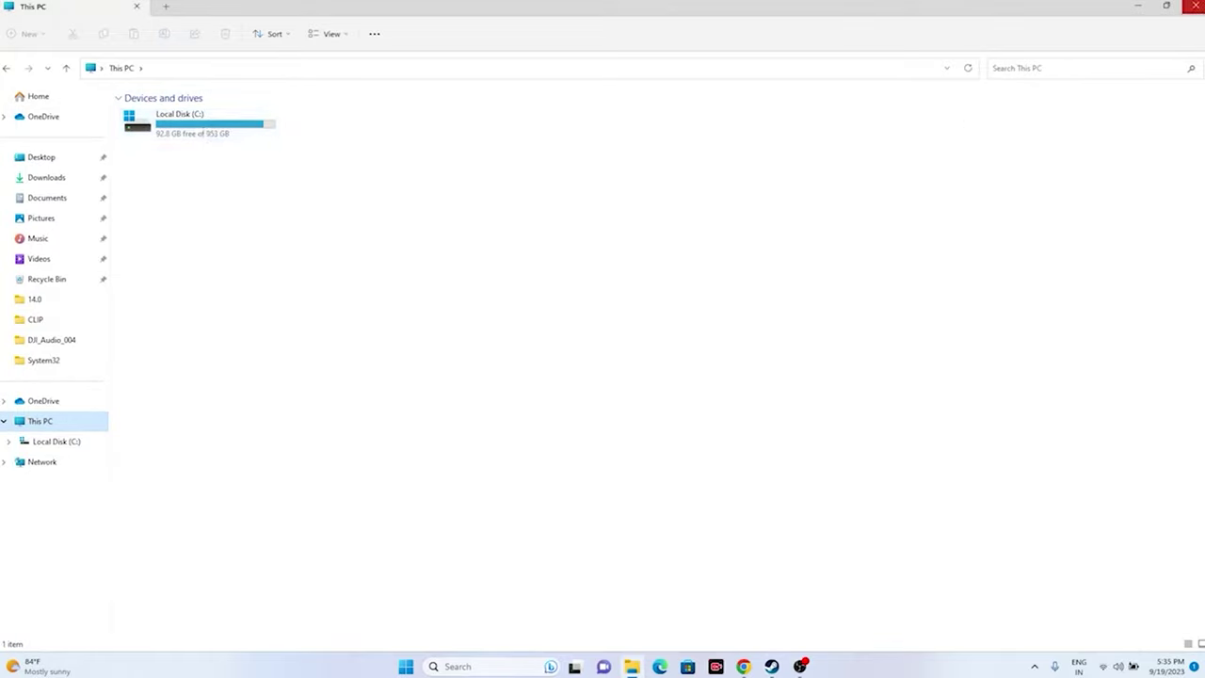
{"action": "left_click", "coordinate": [1194, 6]}
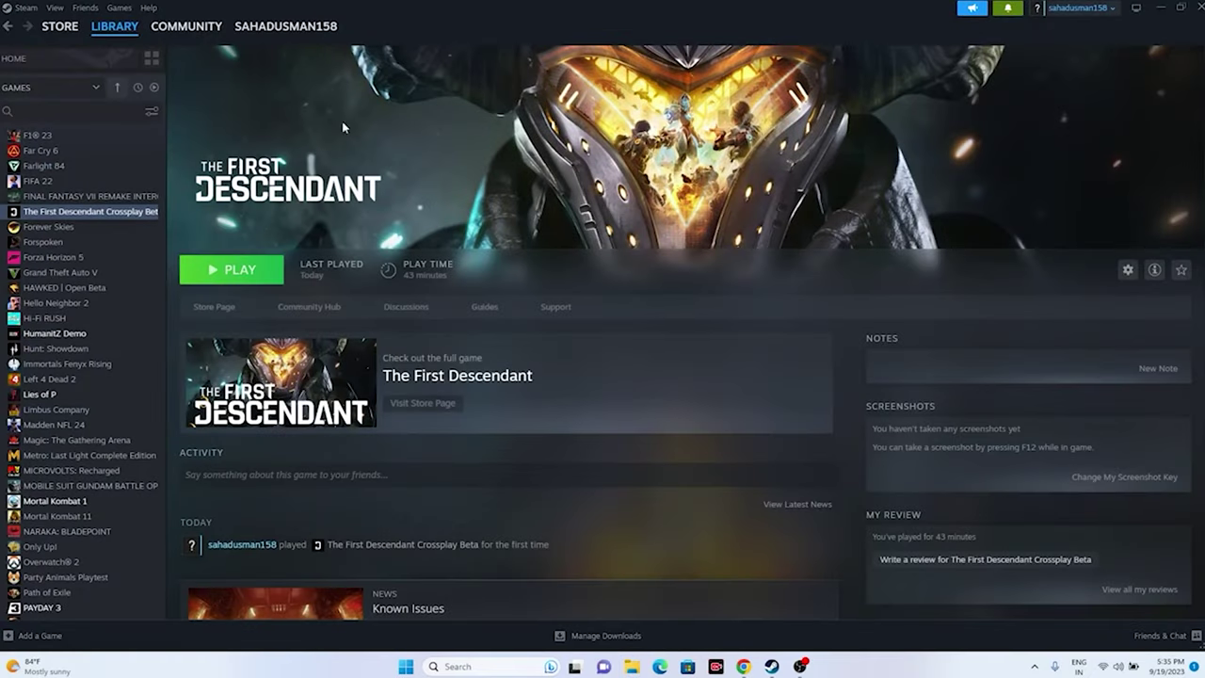